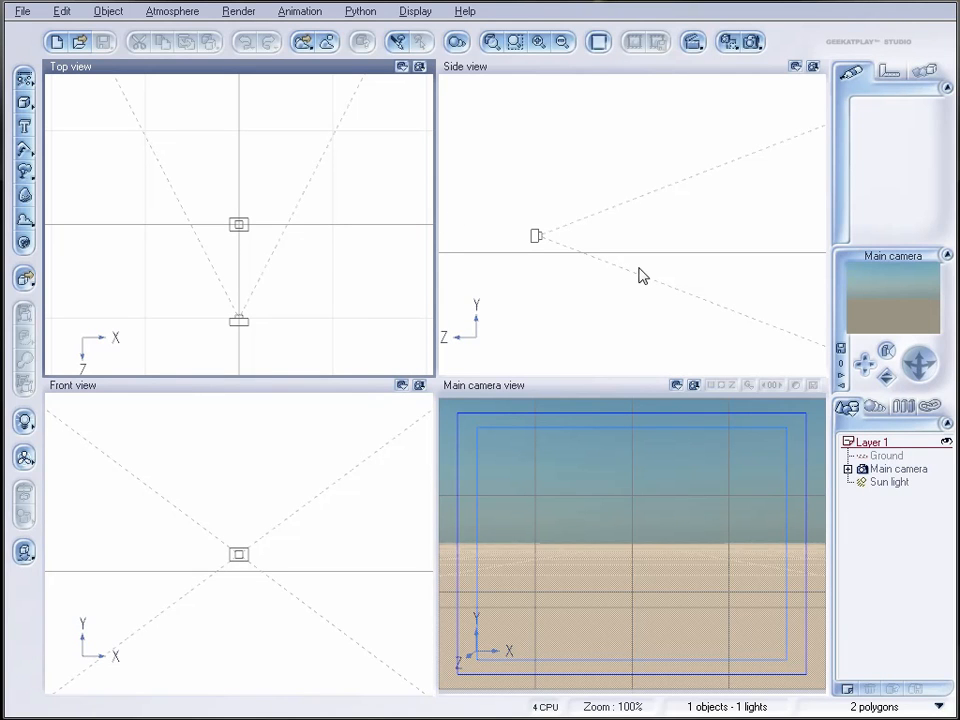
# - Load the Default atmosphere from the Spectral Sunshine collection into the scene
pyautogui.moveTo(321, 206); pyautogui.dragTo(295, 204)
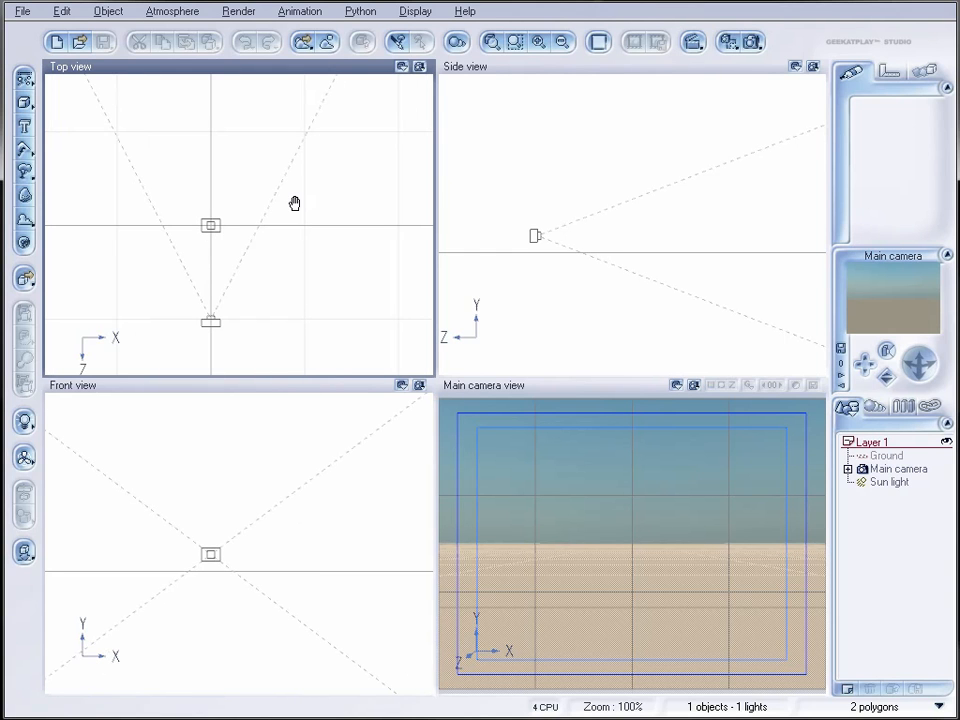
pyautogui.click(155, 22)
pyautogui.click(155, 30)
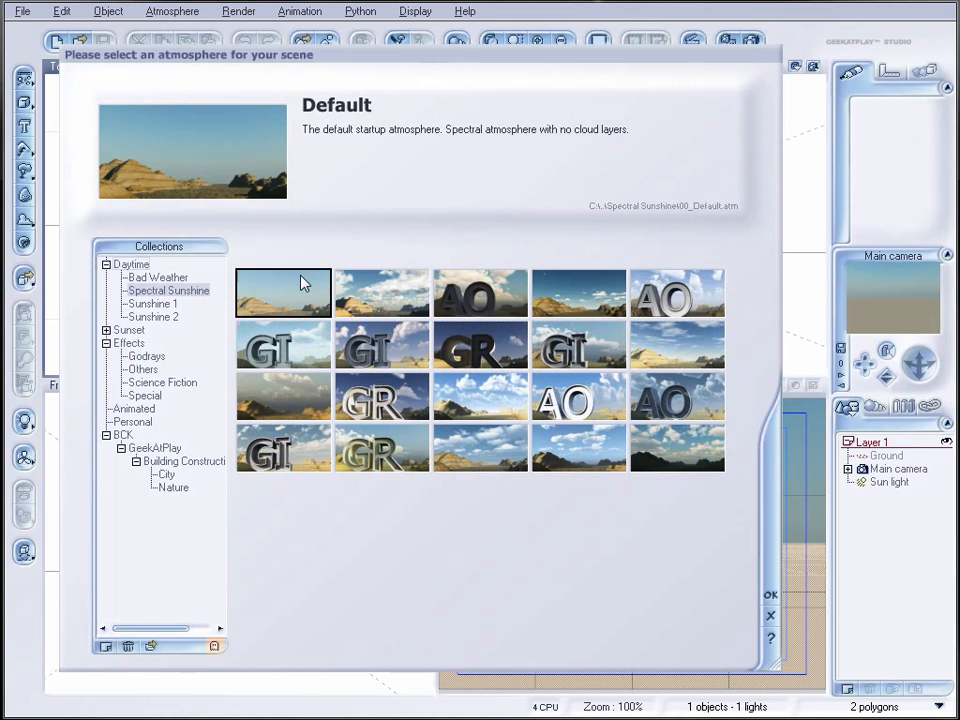
pyautogui.click(770, 594)
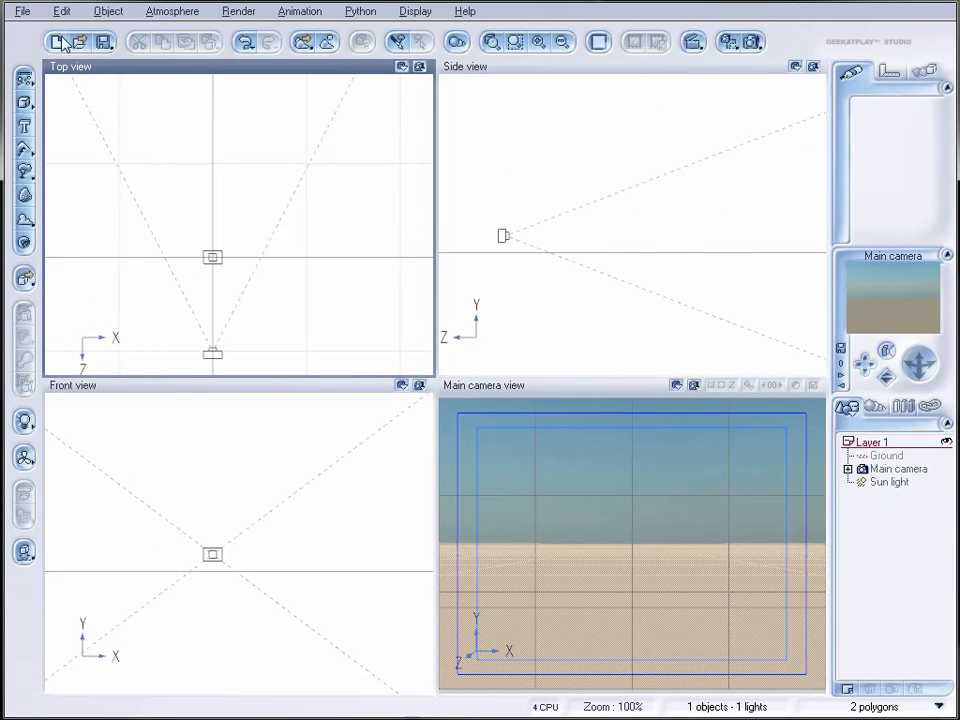
# - Load the OldFactory object from the Complete Buildings folder of the Building Construction Kit collection
pyautogui.click(22, 12)
pyautogui.click(80, 229)
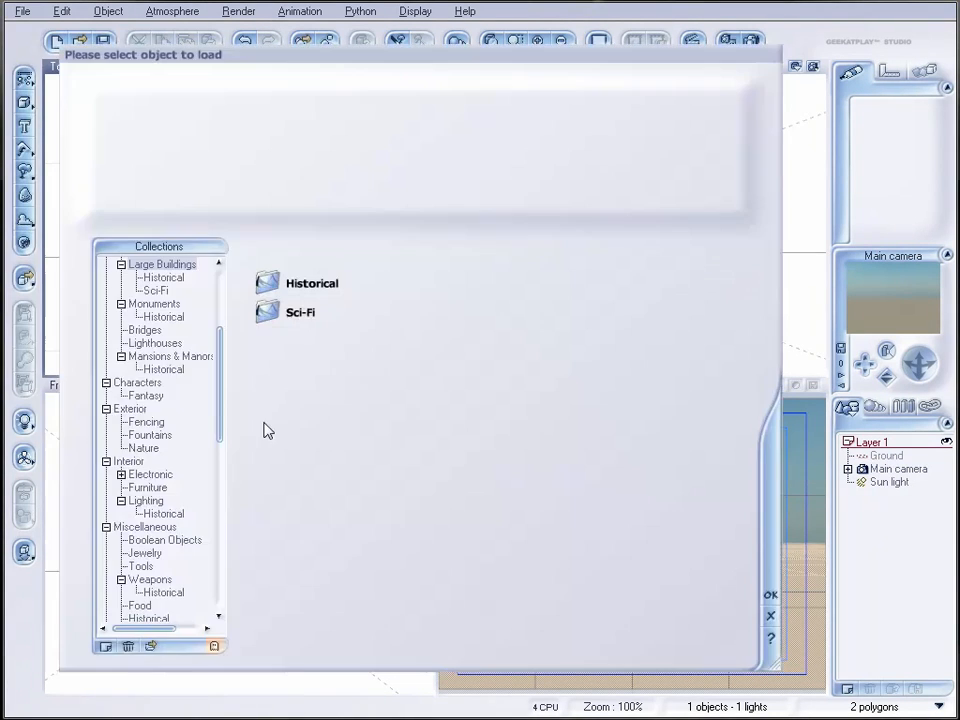
pyautogui.moveTo(221, 390); pyautogui.dragTo(227, 514)
pyautogui.click(150, 347)
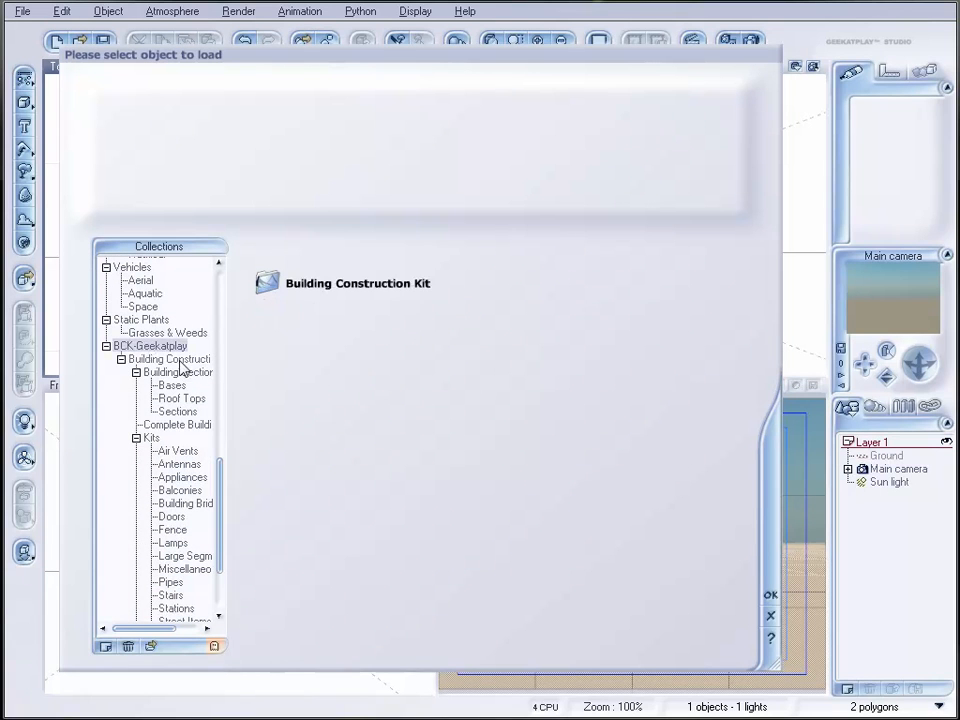
pyautogui.click(174, 359)
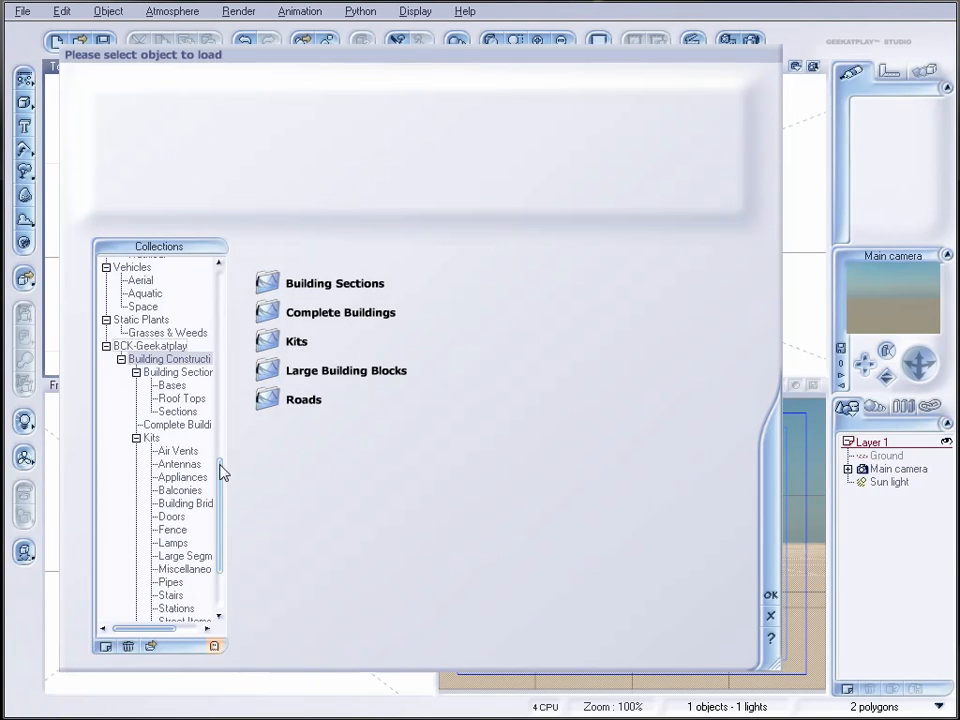
pyautogui.moveTo(221, 471); pyautogui.dragTo(222, 482)
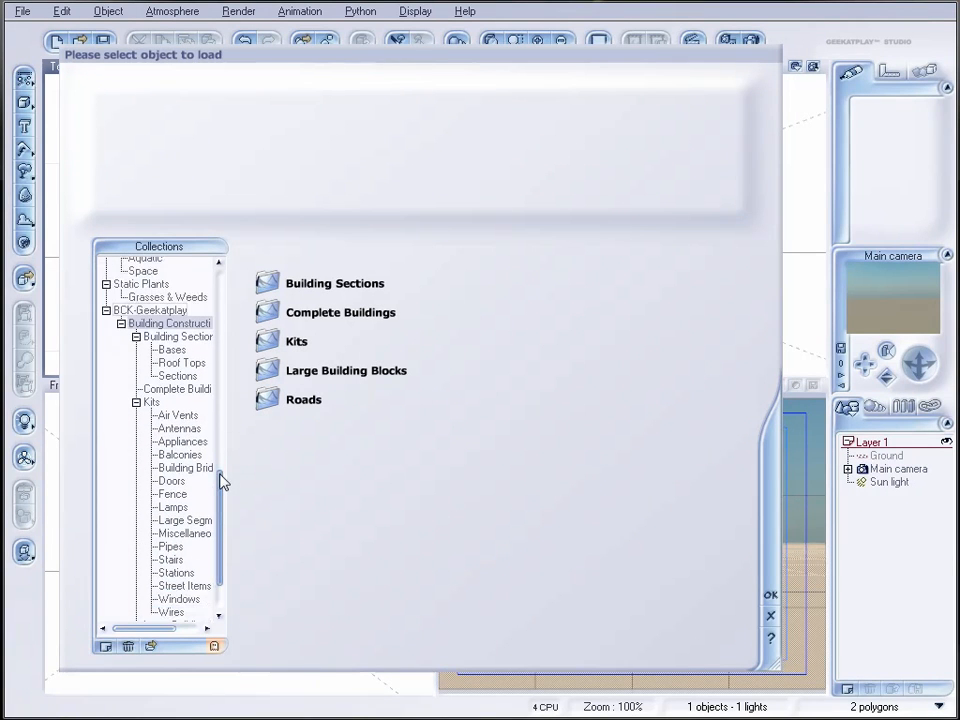
pyautogui.click(180, 389)
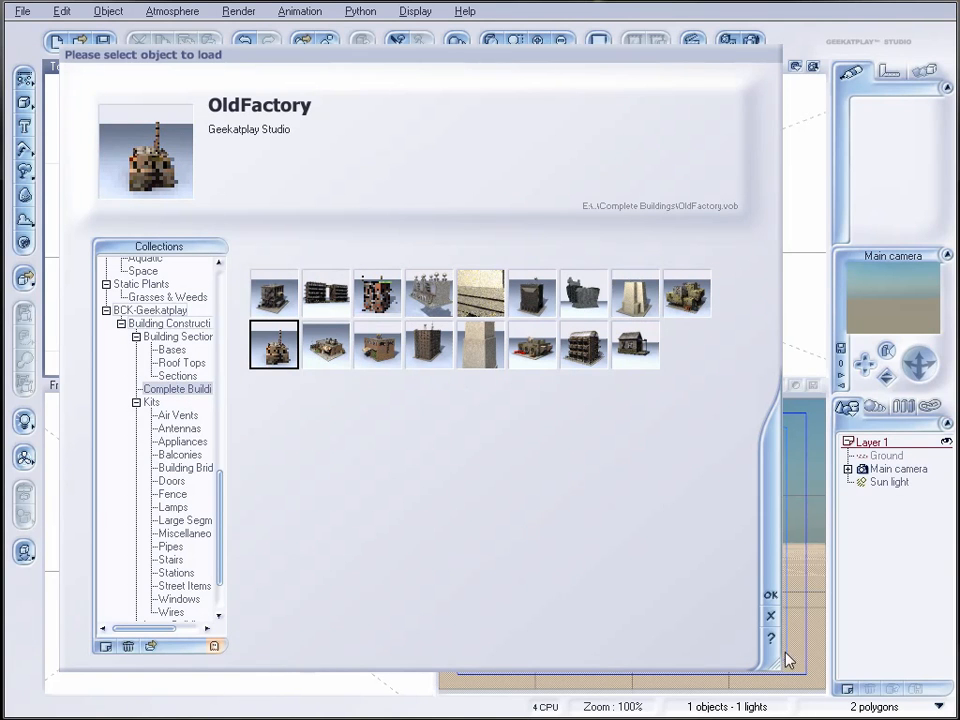
pyautogui.click(770, 594)
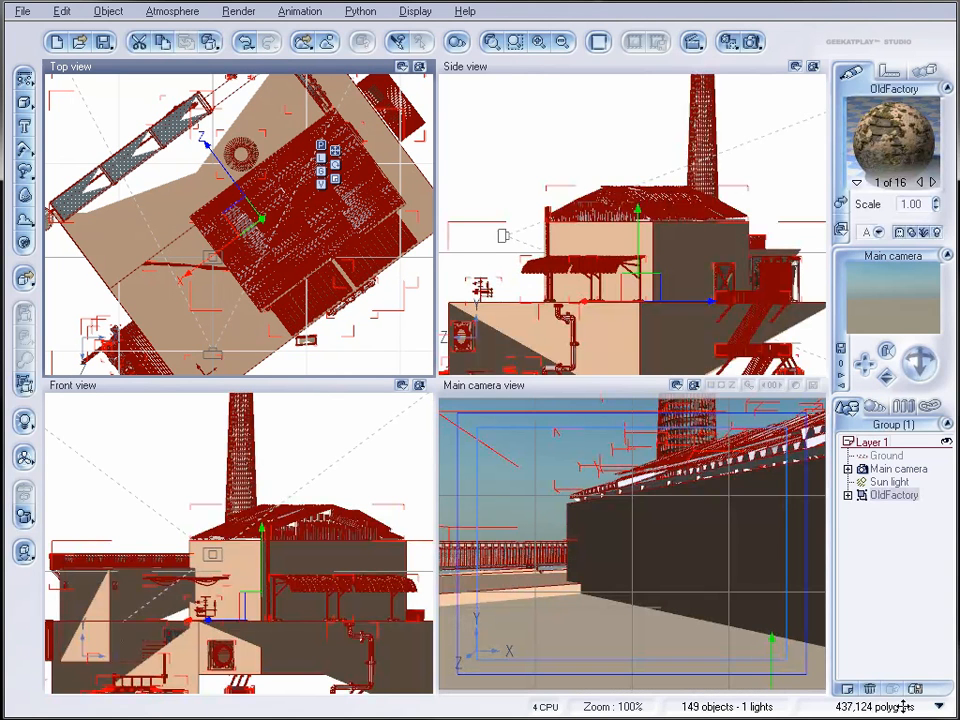
# - Move the OldFactory group farther back from the main camera and raise it above the ground
pyautogui.moveTo(333, 316)
pyautogui.mouseDown(button='right')
pyautogui.moveTo(381, 196)
pyautogui.moveTo(334, 287)
pyautogui.moveTo(340, 312)
pyautogui.mouseUp(button='right')
pyautogui.scroll(-2, 370, 210)
pyautogui.moveTo(253, 248); pyautogui.dragTo(206, 107)
pyautogui.scroll(-2, 293, 186)
pyautogui.moveTo(293, 186); pyautogui.dragTo(296, 270, button='right')
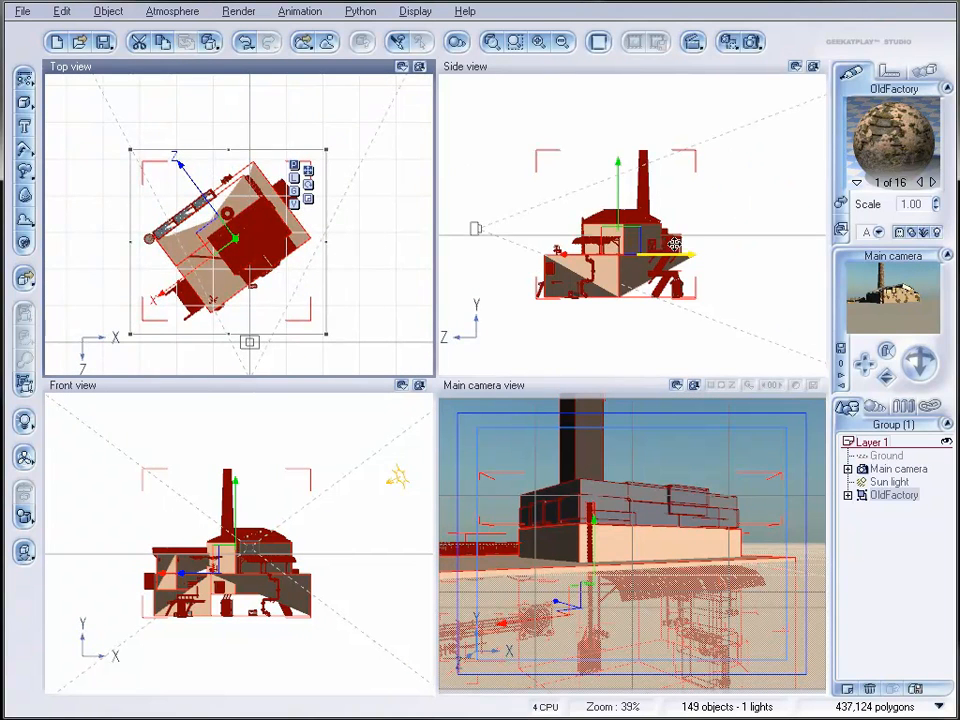
pyautogui.moveTo(622, 242); pyautogui.dragTo(709, 169)
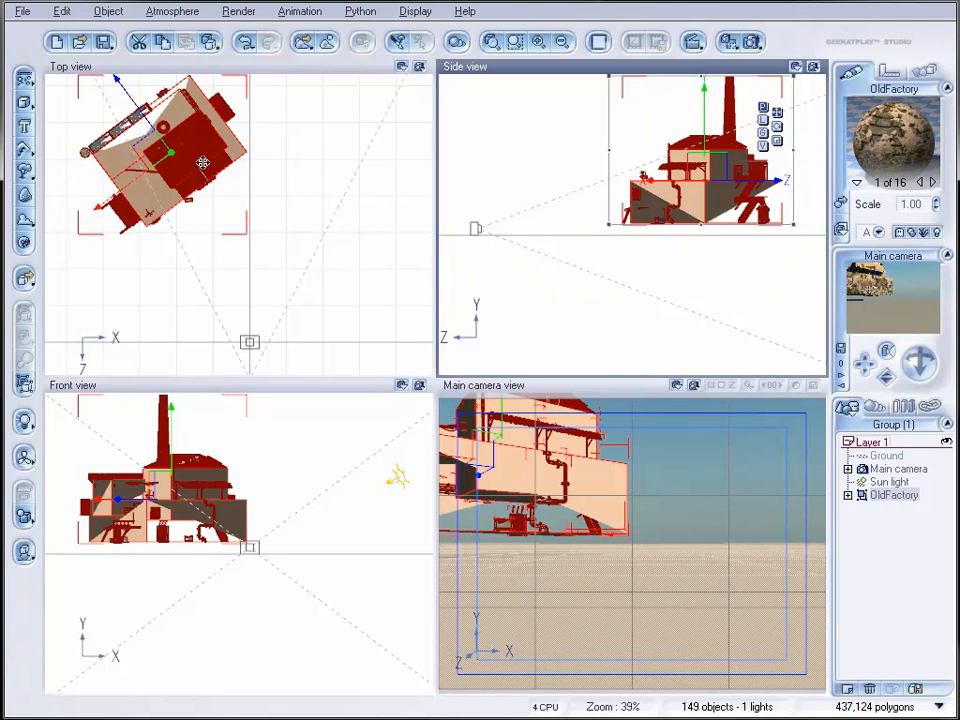
# - Rotate the factory so its long side faces the camera squarely, and shift it slightly farther back
pyautogui.click(272, 259)
pyautogui.moveTo(272, 259); pyautogui.dragTo(163, 97)
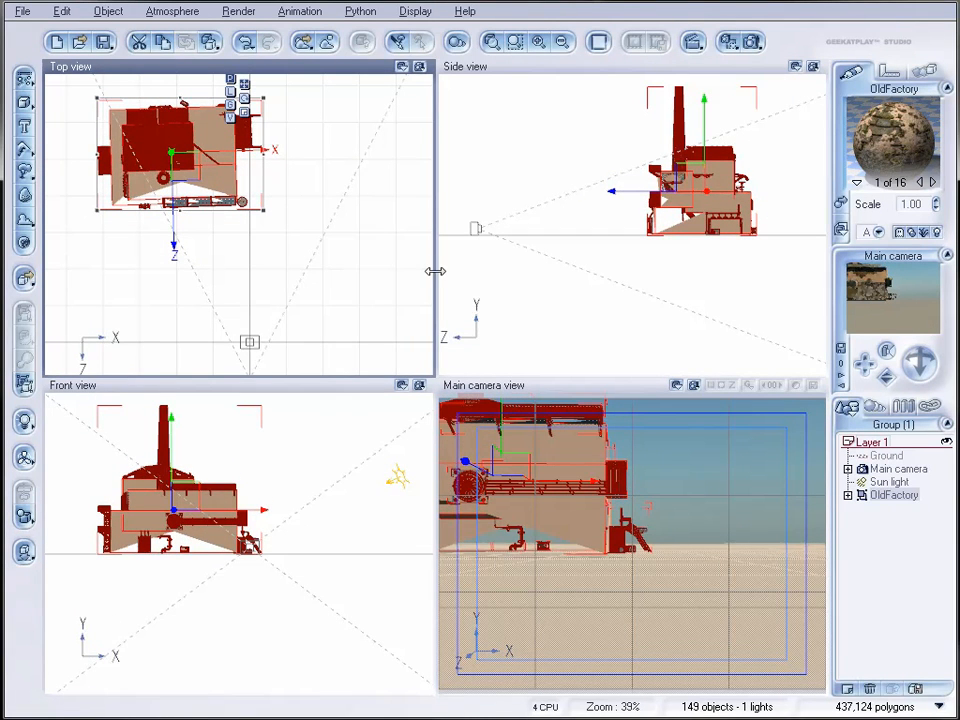
pyautogui.click(701, 191)
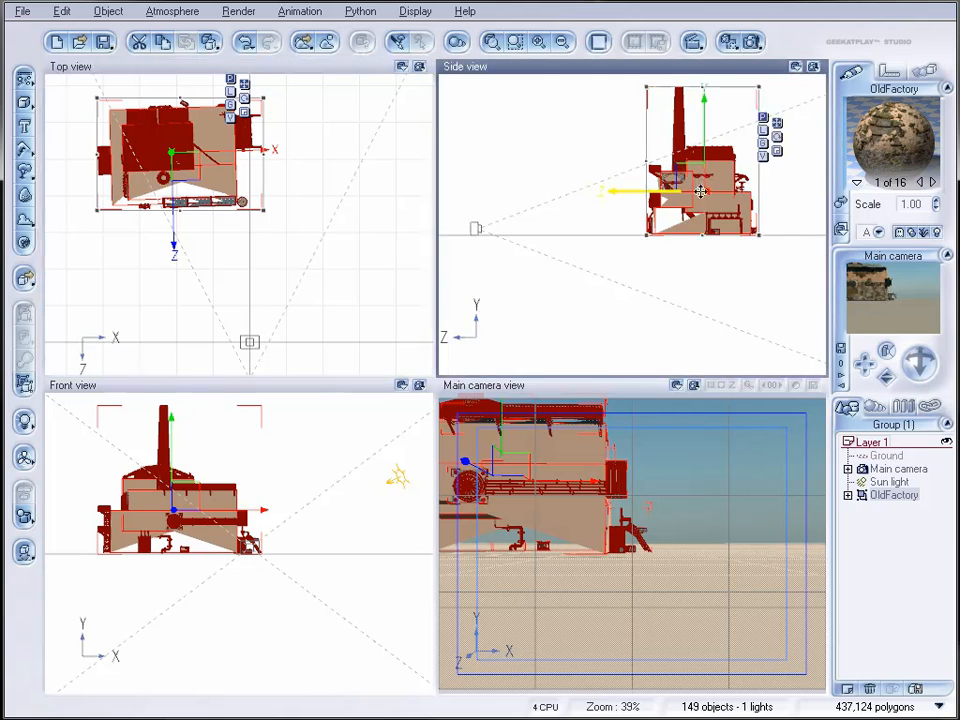
pyautogui.moveTo(701, 191); pyautogui.dragTo(718, 193)
# - Expand the OldFactory group and delete its Cover subgroup on the rear of the building
pyautogui.moveTo(303, 186); pyautogui.dragTo(288, 287, button='right')
pyautogui.scroll(2, 170, 209)
pyautogui.moveTo(208, 160); pyautogui.dragTo(375, 245, button='right')
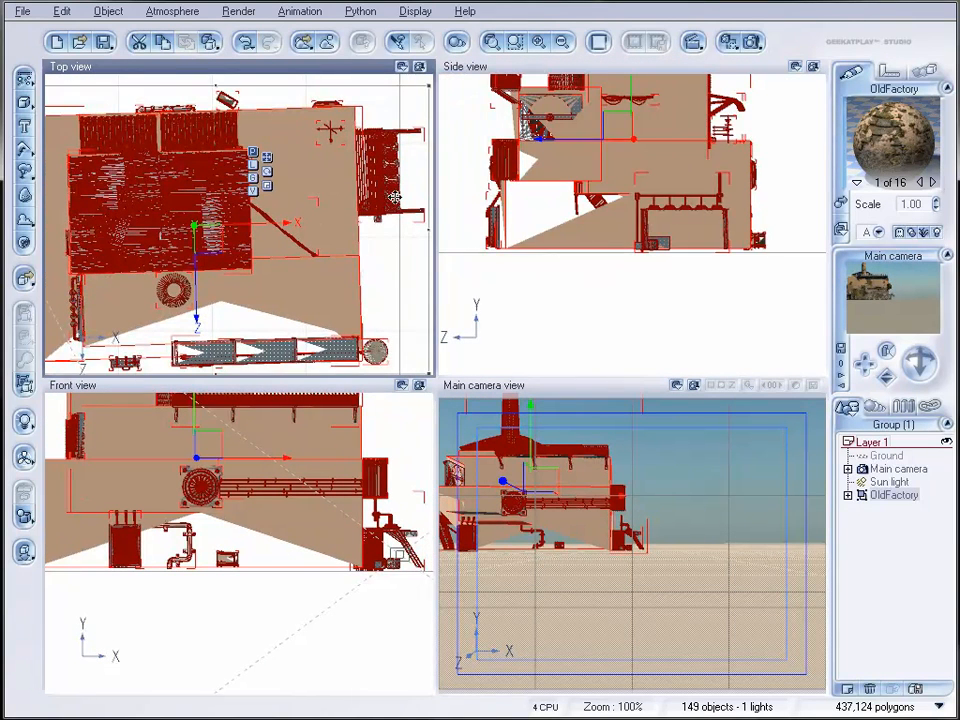
pyautogui.moveTo(395, 199); pyautogui.dragTo(395, 283, button='right')
pyautogui.click(240, 126)
pyautogui.moveTo(214, 127); pyautogui.dragTo(261, 105, button='right')
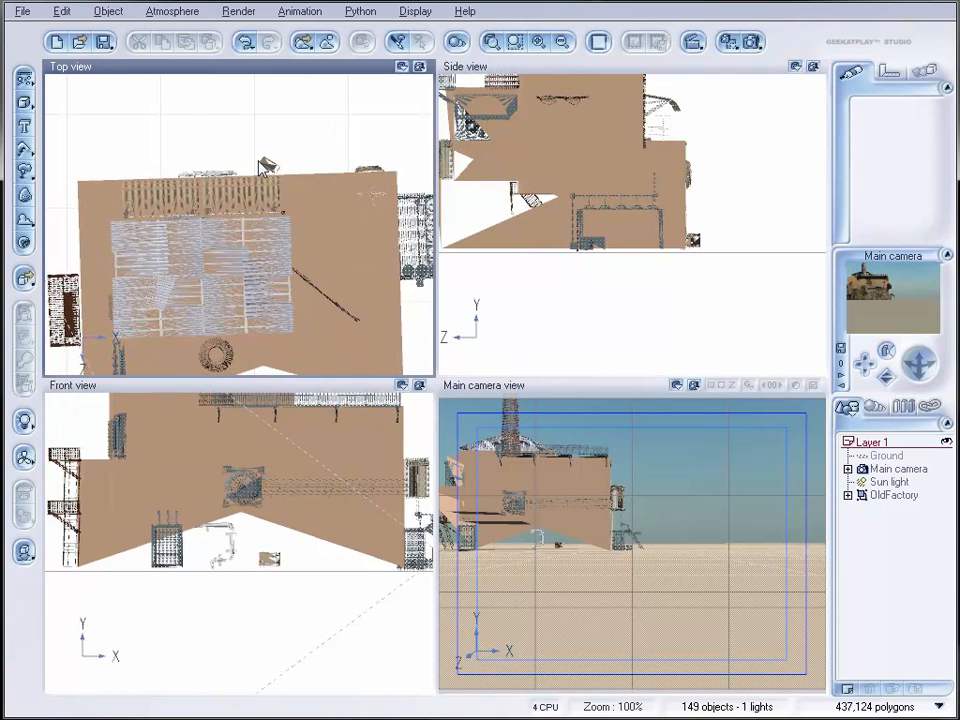
pyautogui.click(848, 495)
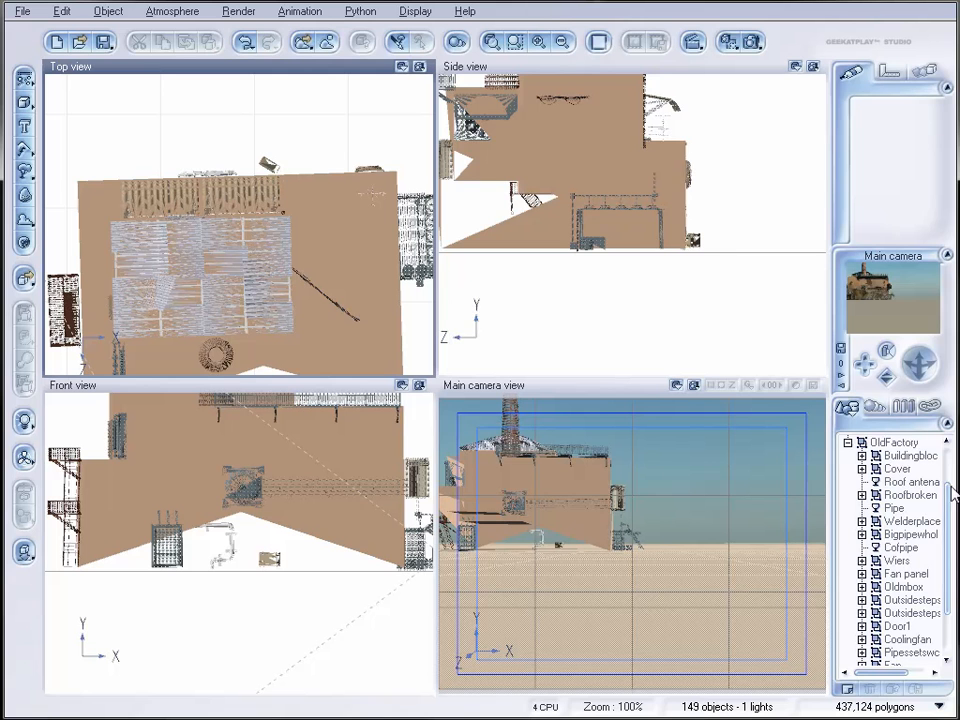
pyautogui.click(908, 456)
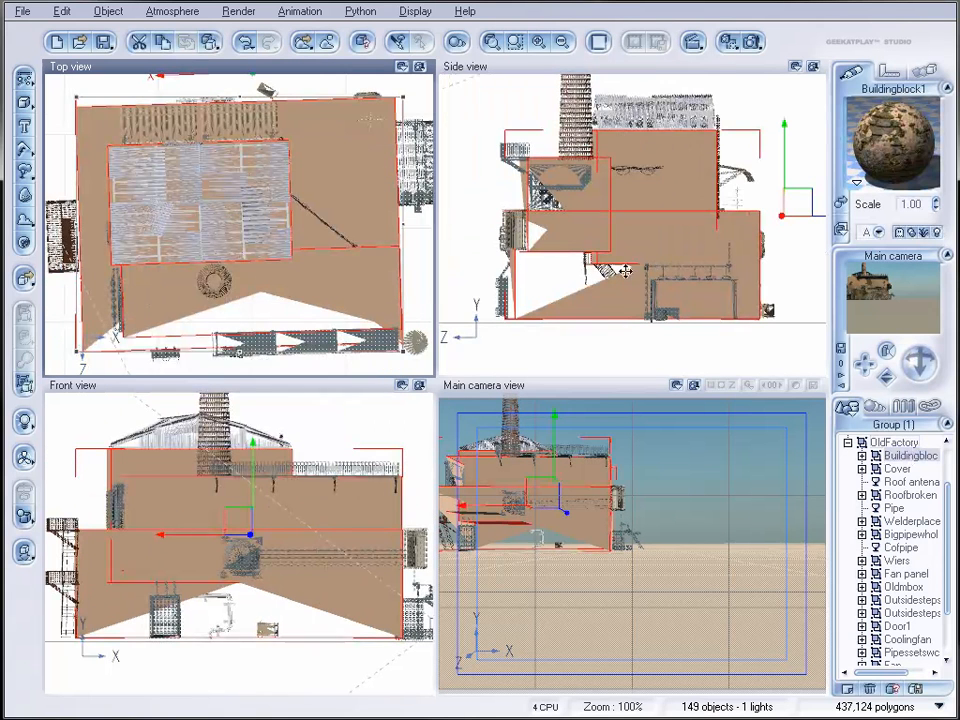
pyautogui.click(895, 470)
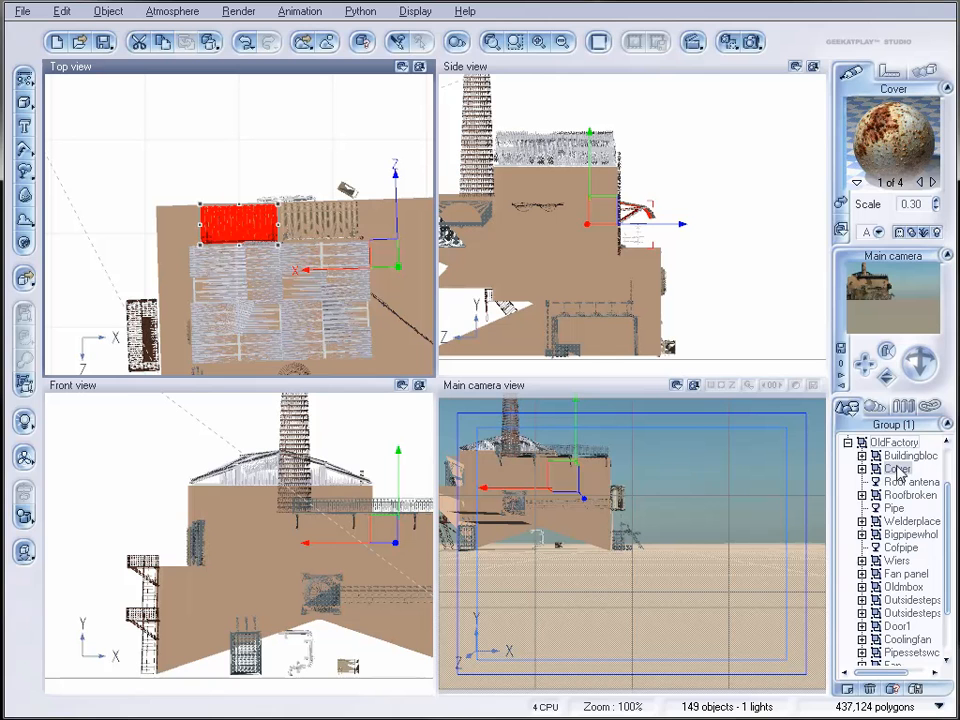
pyautogui.press('Delete')
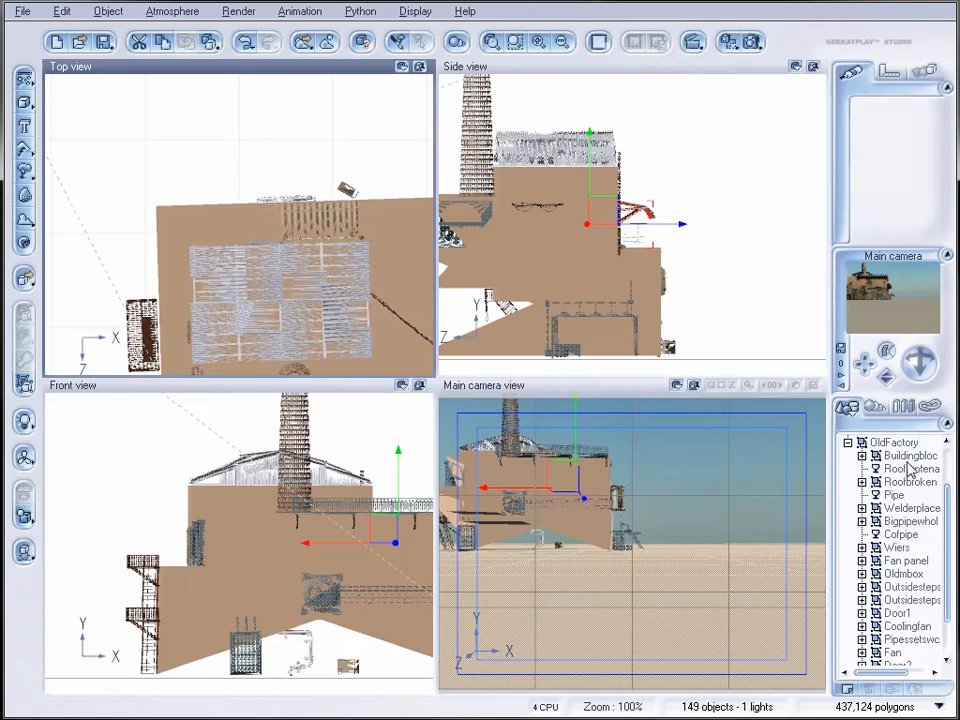
# - Check the factory parts from the roof antenna through Bigpipewhold, and delete the Cofpipe object
pyautogui.click(908, 469)
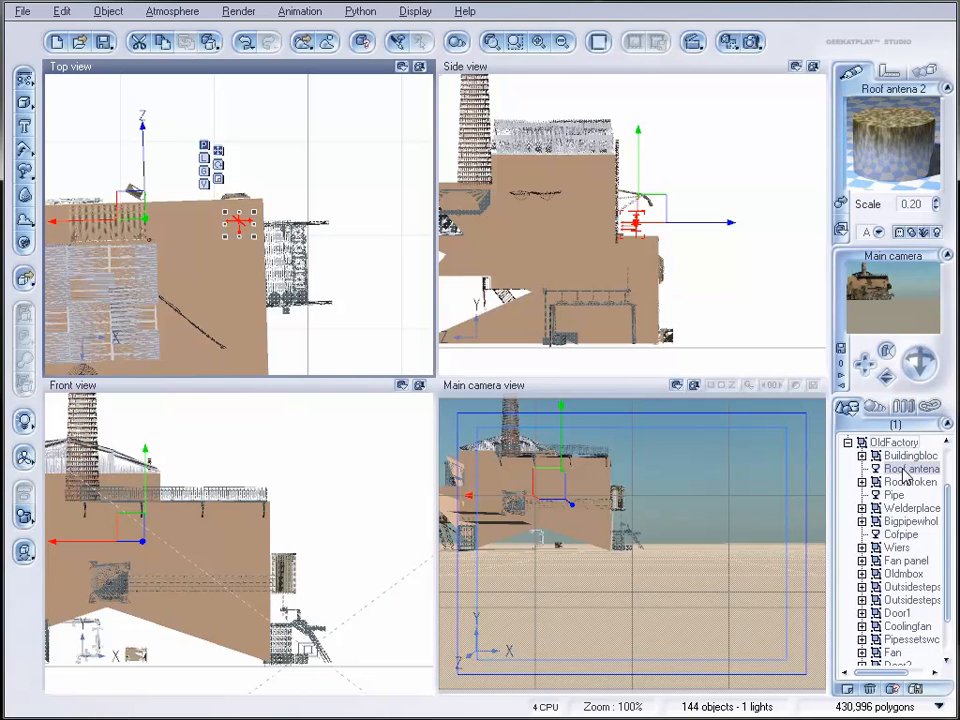
pyautogui.click(906, 483)
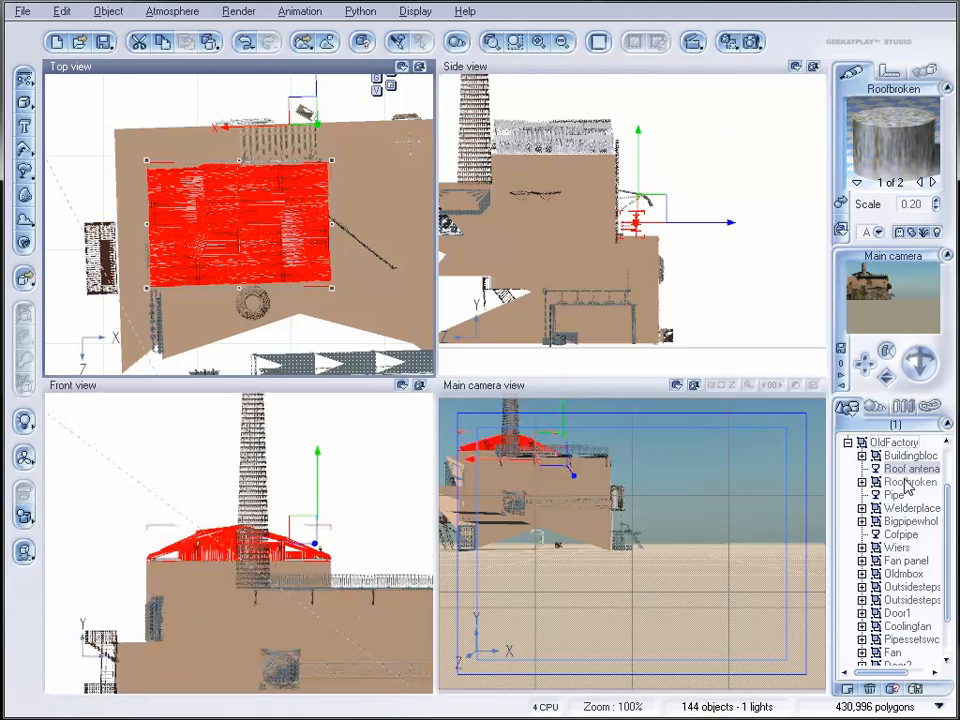
pyautogui.click(894, 495)
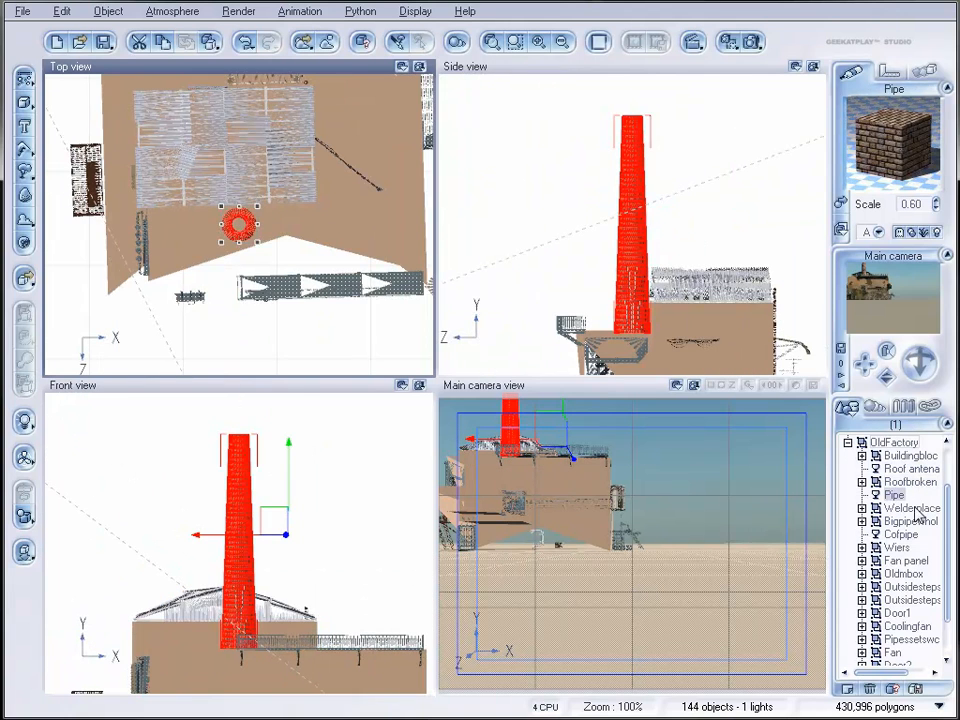
pyautogui.click(912, 509)
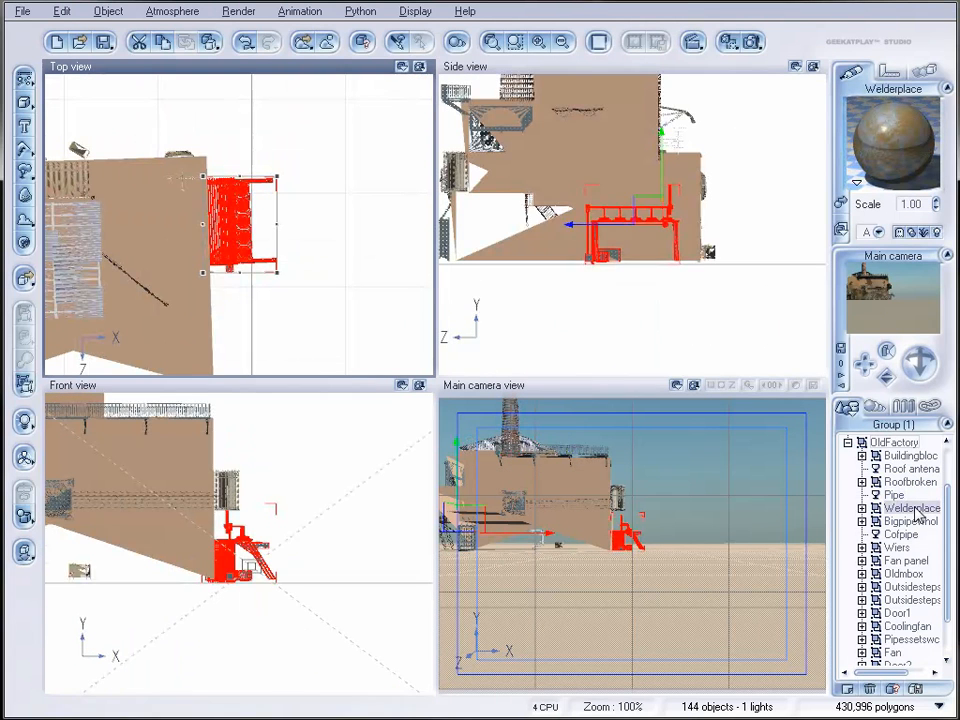
pyautogui.click(905, 521)
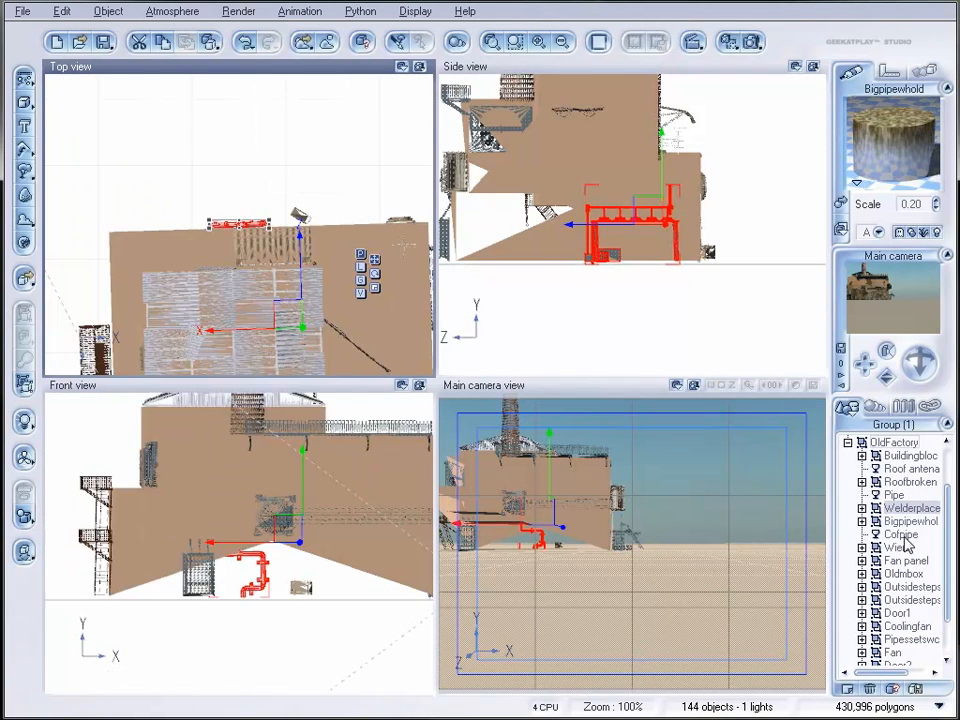
pyautogui.click(903, 535)
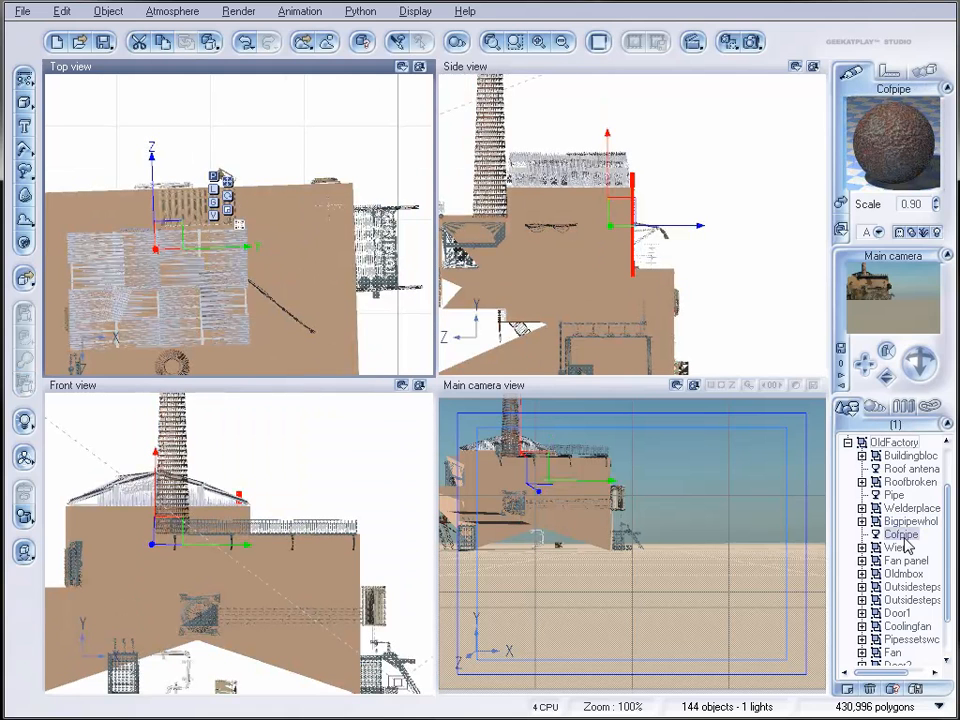
pyautogui.press('Delete')
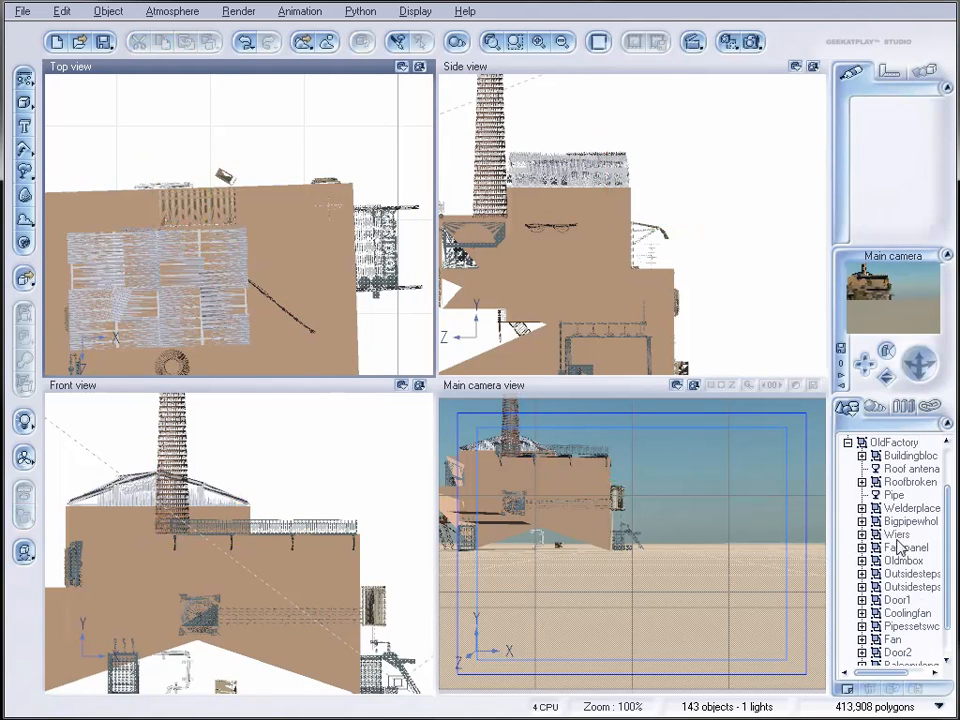
# - Delete the Fan panel and Oldmbox subgroups behind the factory
pyautogui.click(903, 548)
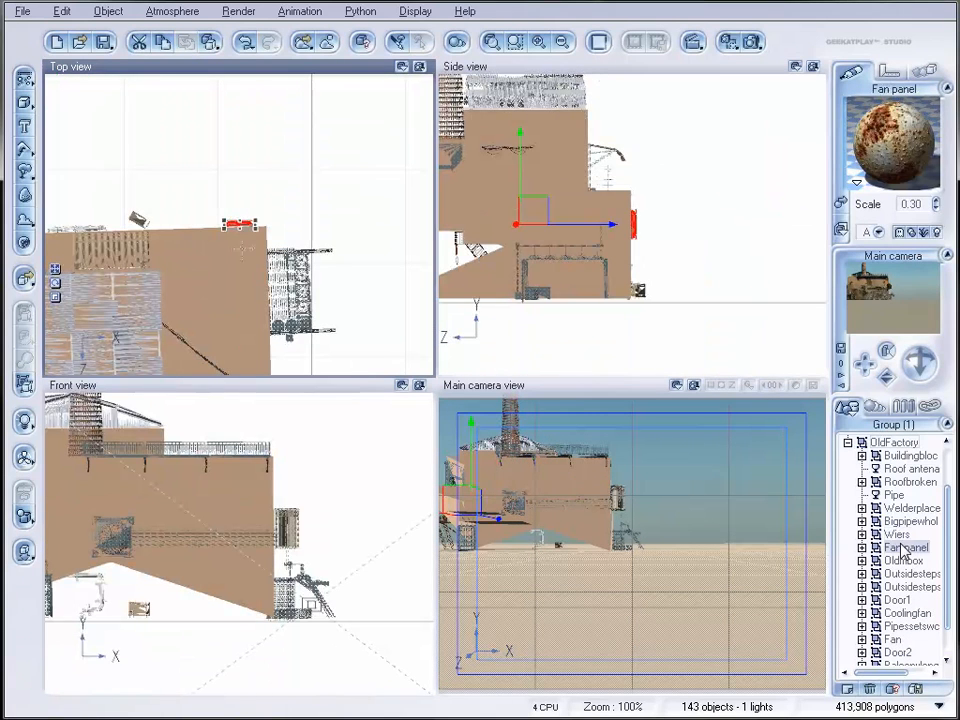
pyautogui.press('Delete')
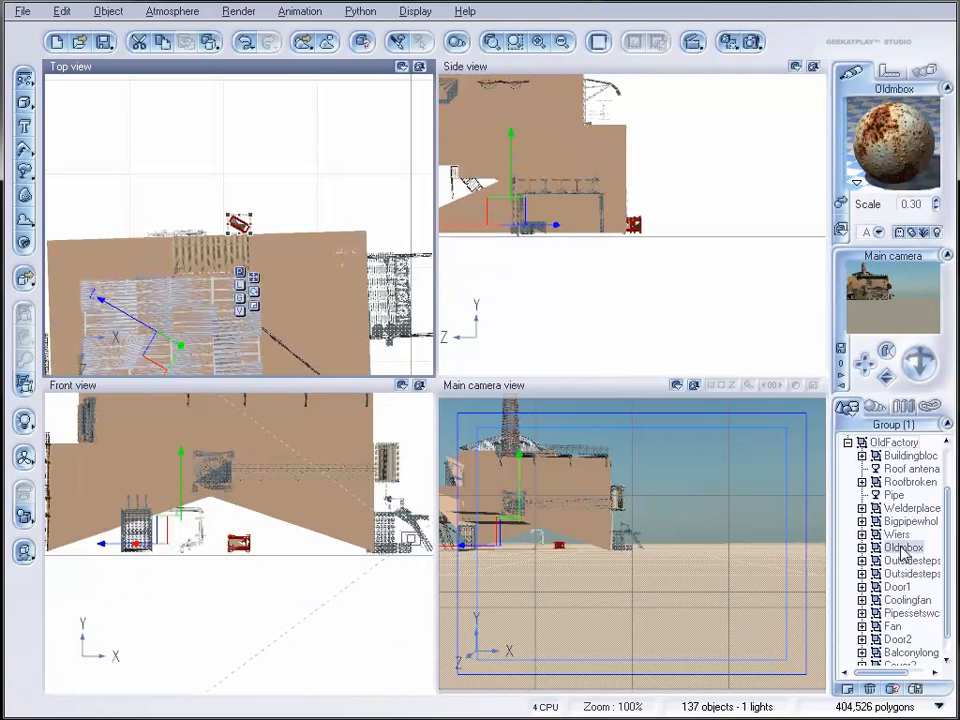
pyautogui.press('Delete')
# - Delete both Outsidesteps staircase subgroups from the side of the factory
pyautogui.click(903, 555)
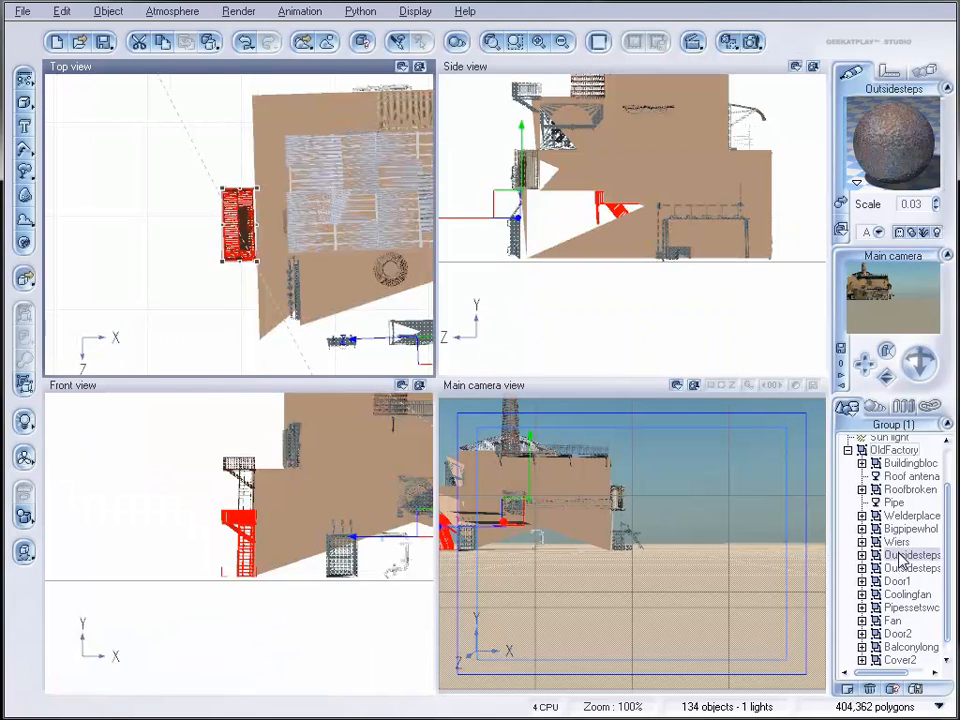
pyautogui.press('Delete')
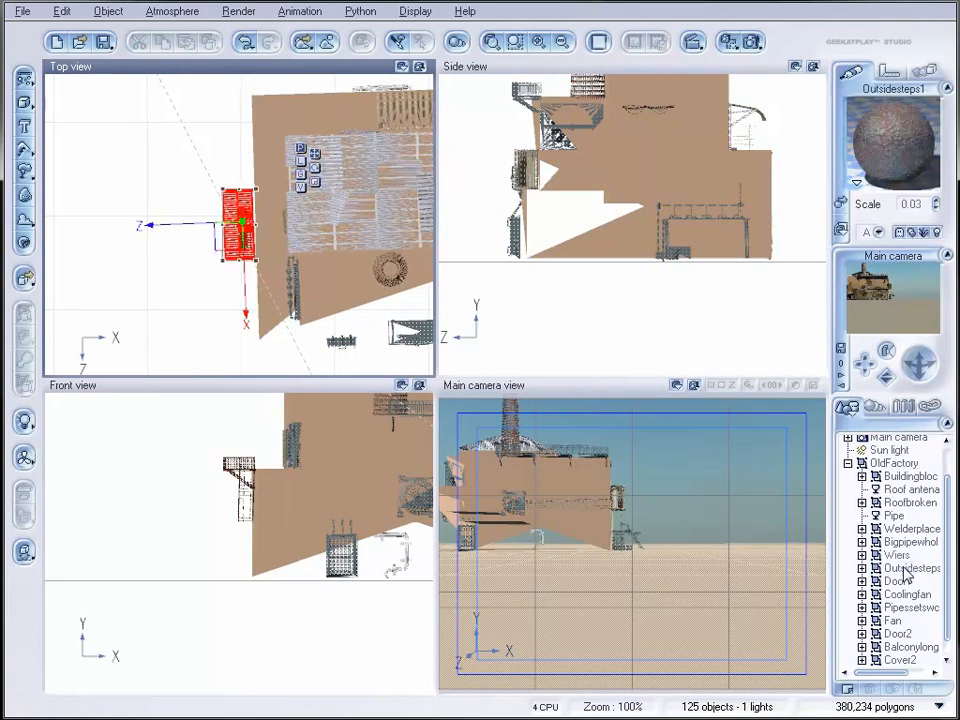
pyautogui.click(904, 568)
pyautogui.press('Delete')
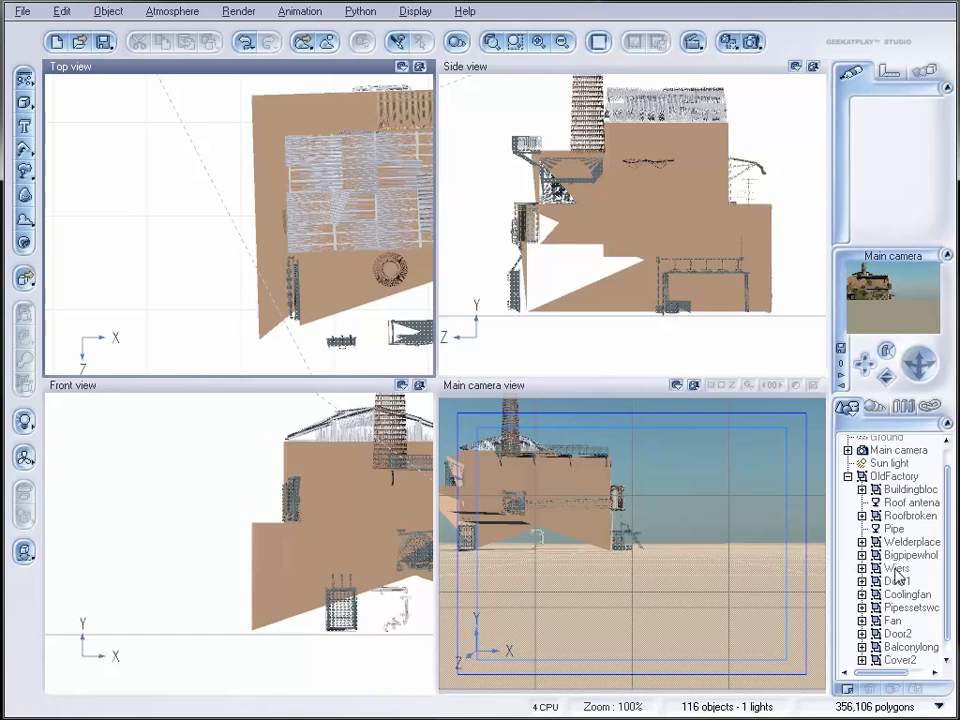
# - Compare the Wiers, Door1 and Coolingfan subgroups, and delete Door1 from the side wall
pyautogui.click(897, 569)
pyautogui.click(897, 581)
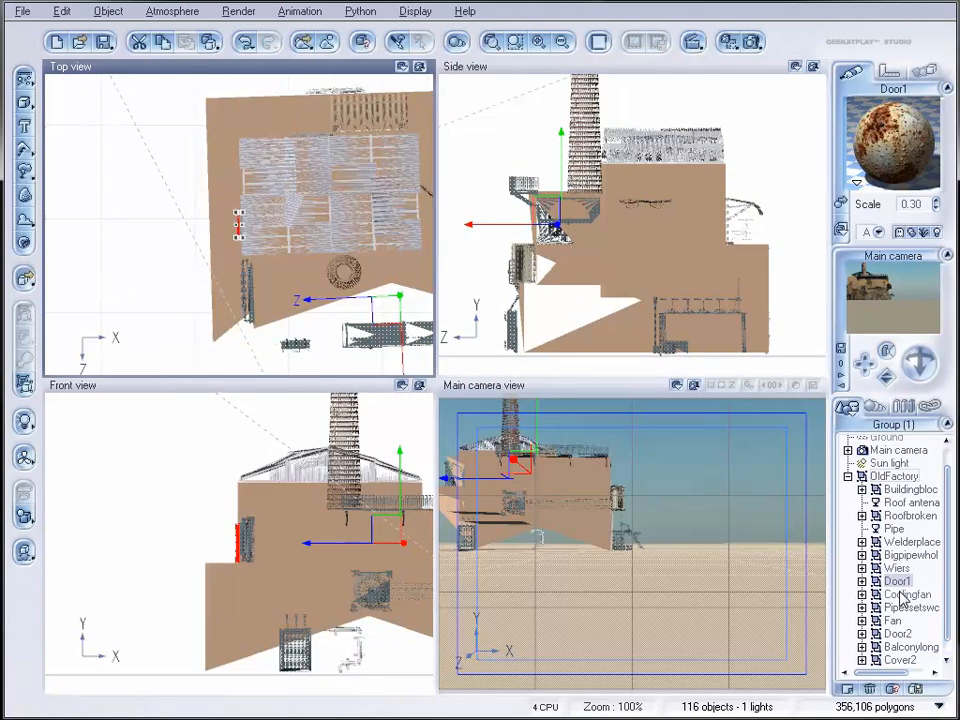
pyautogui.click(903, 595)
pyautogui.click(897, 572)
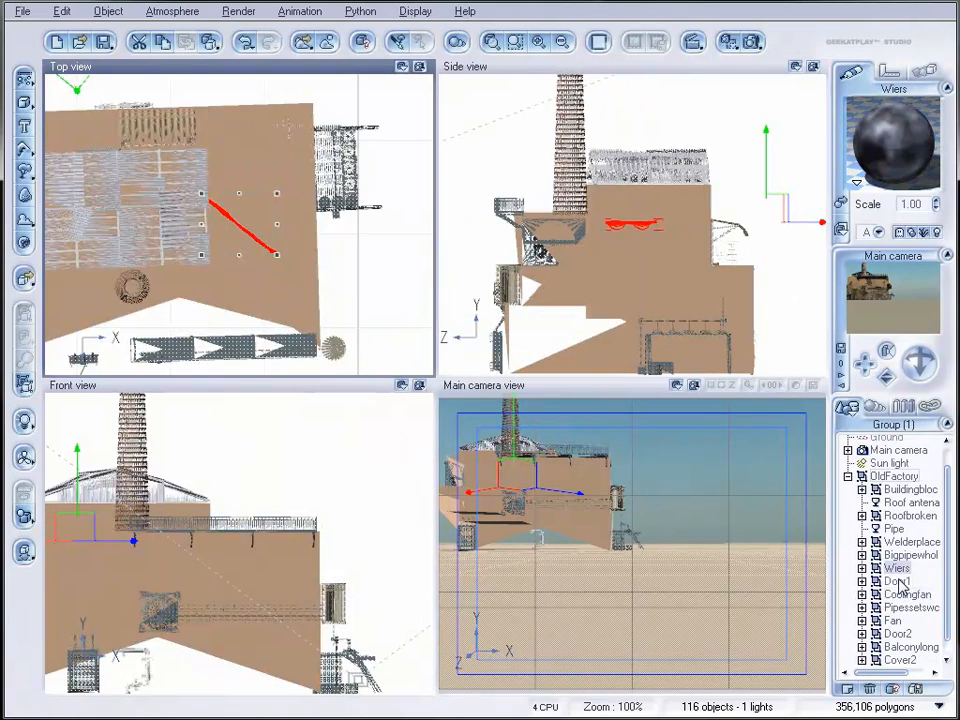
pyautogui.click(898, 582)
pyautogui.press('Delete')
# - Check the factory parts from Coolingfan through Balconylong, and delete the Cover2 subgroup
pyautogui.click(910, 596)
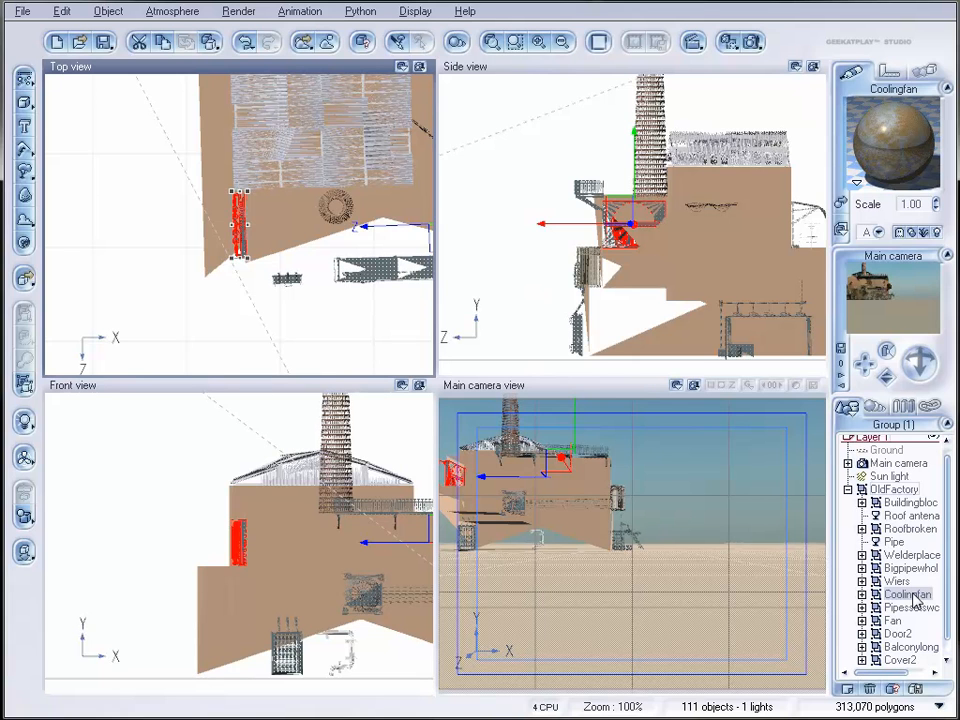
pyautogui.click(910, 607)
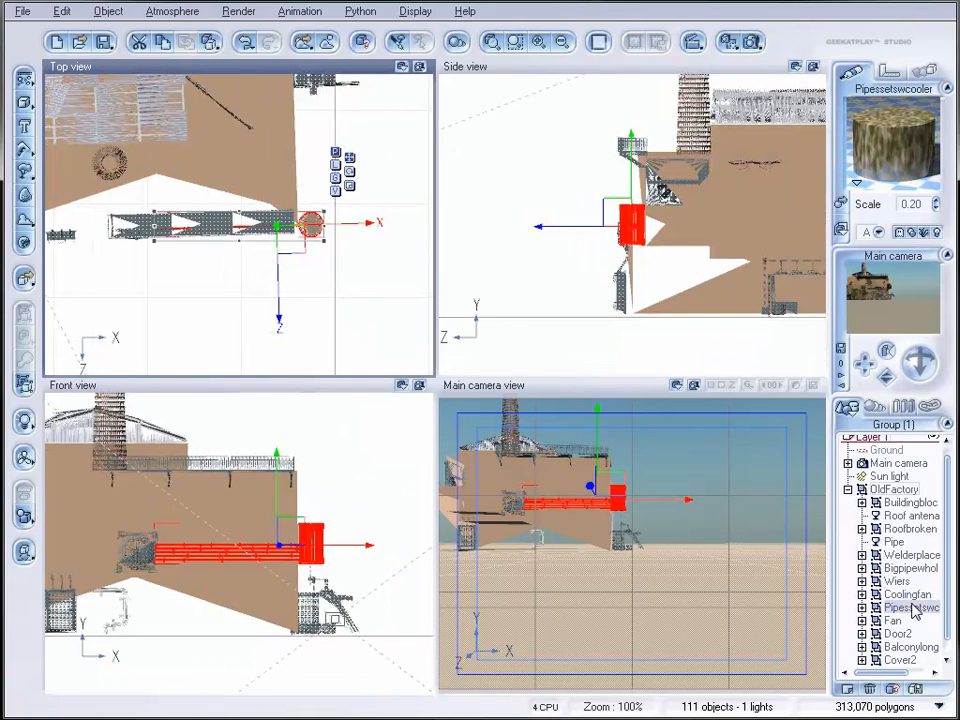
pyautogui.click(893, 621)
pyautogui.click(898, 634)
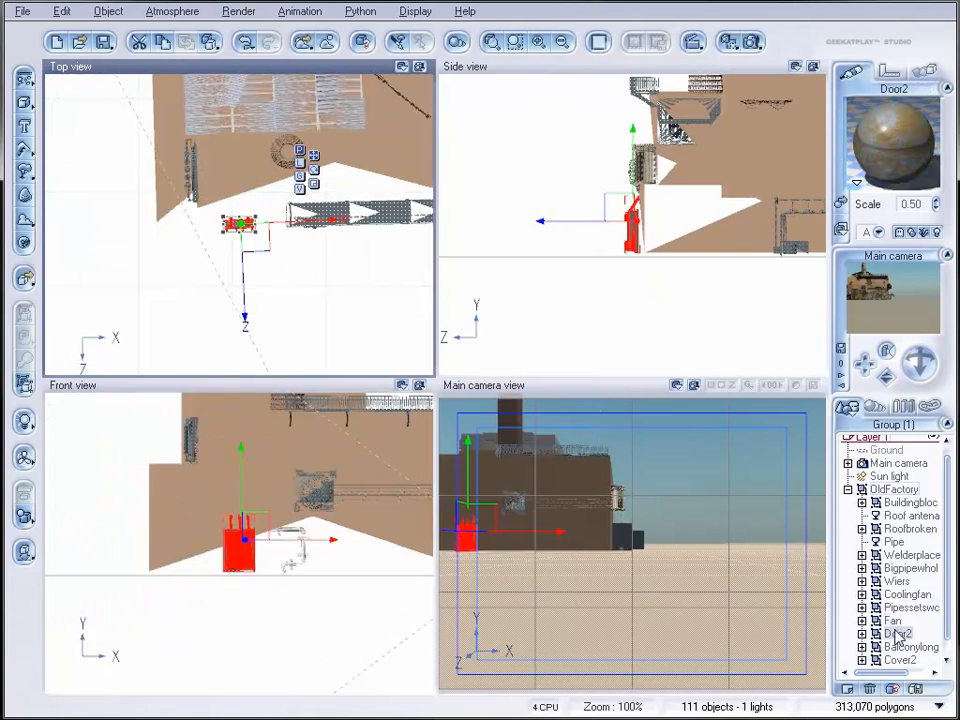
pyautogui.click(904, 648)
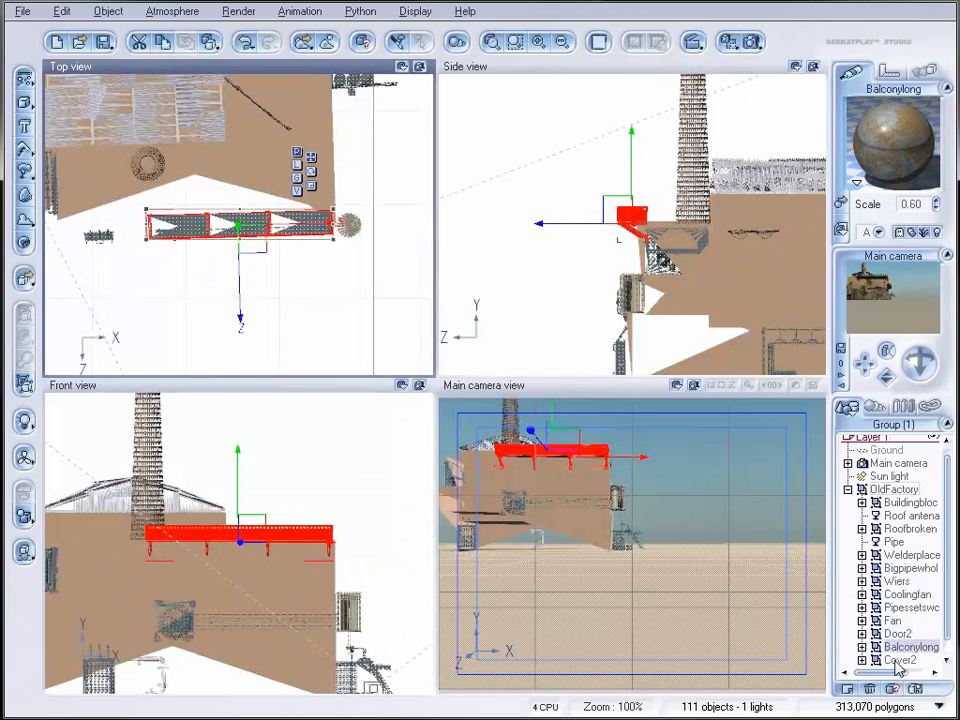
pyautogui.click(897, 661)
pyautogui.press('Delete')
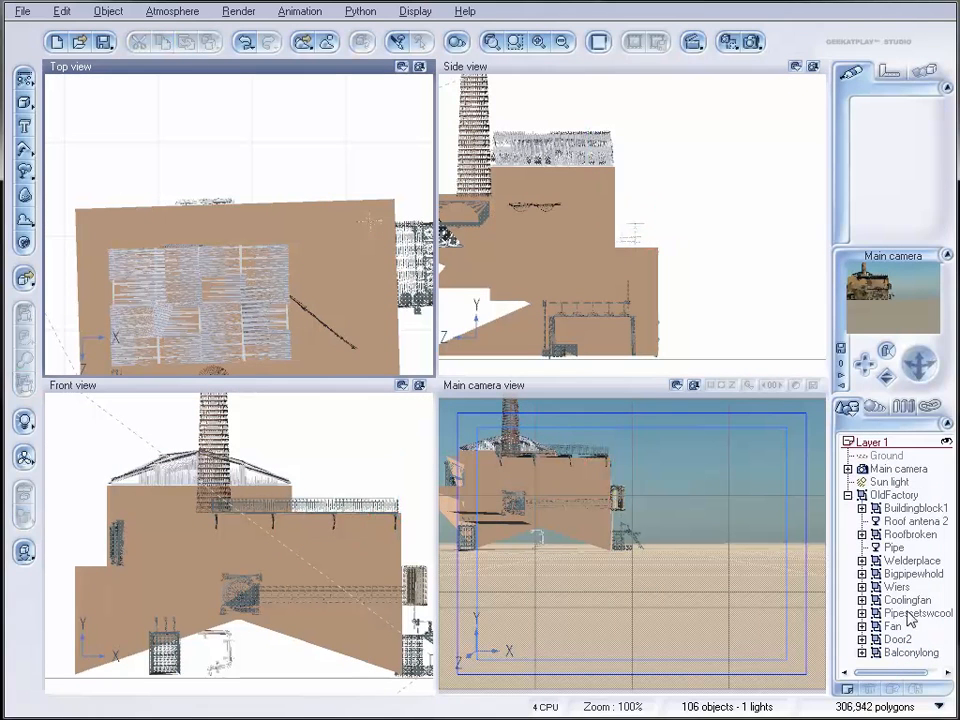
# - Check the parts from Buildingblock1 downward, delete Bigpipewhold from the back wall, and collapse the OldFactory group
pyautogui.click(908, 508)
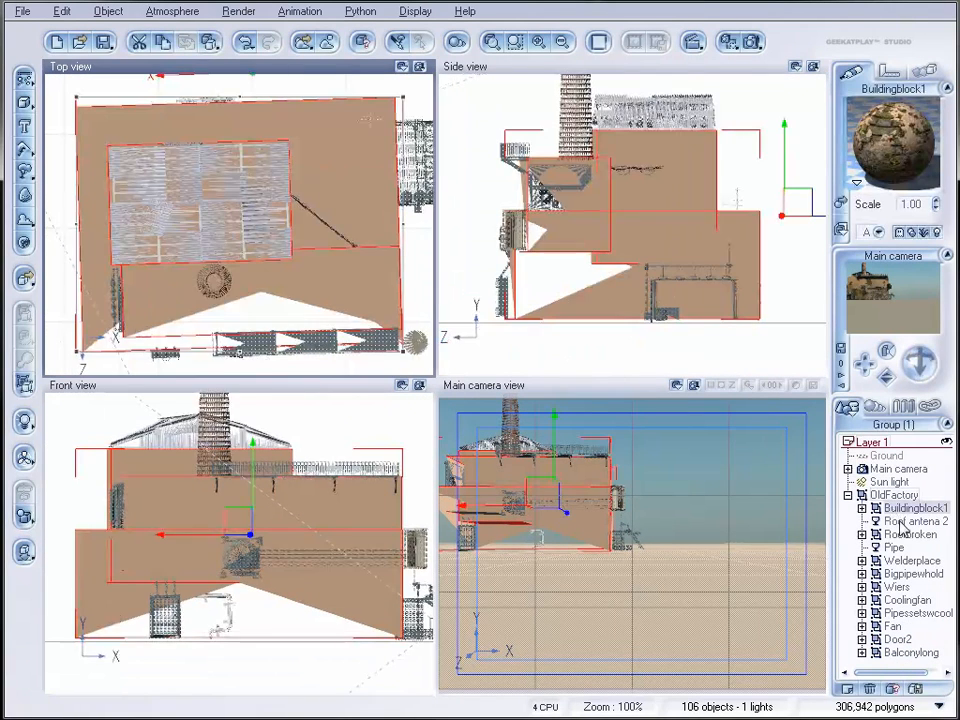
pyautogui.click(905, 522)
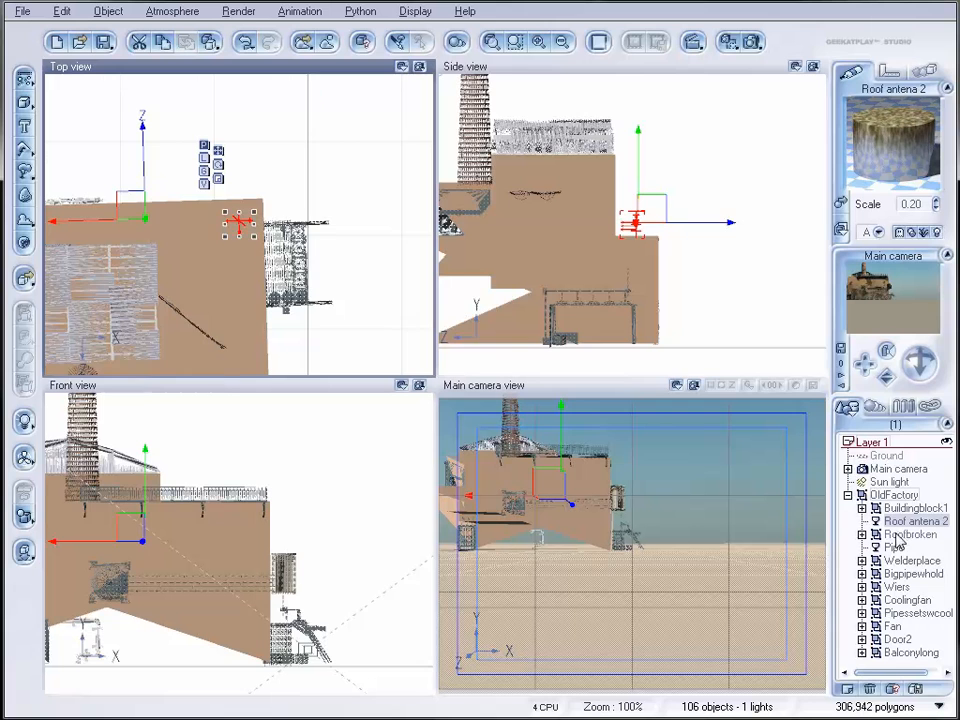
pyautogui.click(897, 536)
pyautogui.click(897, 547)
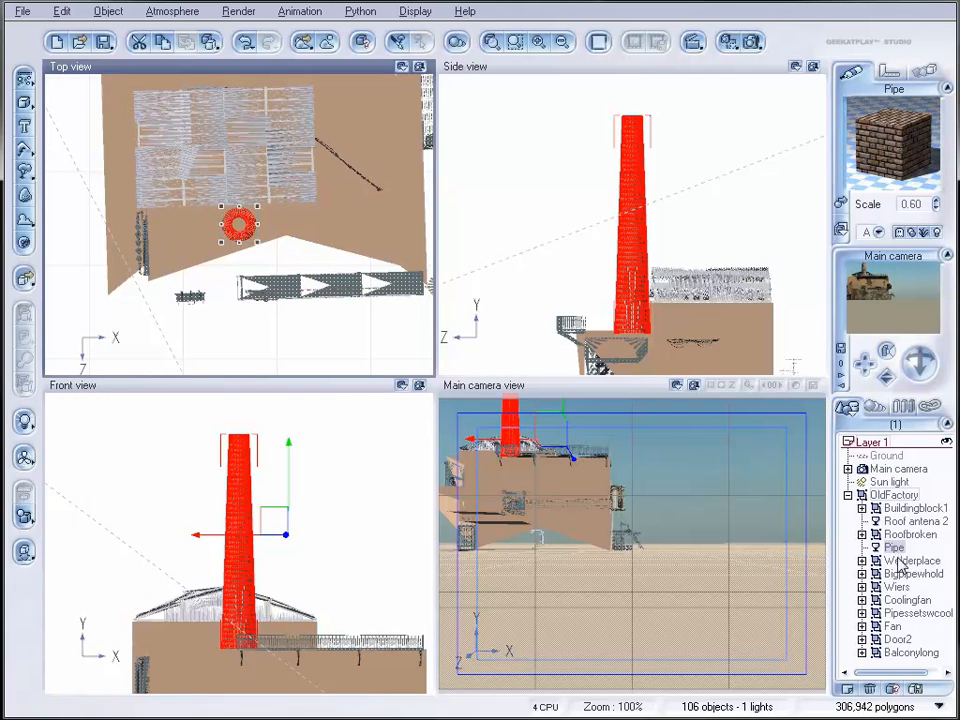
pyautogui.click(900, 561)
pyautogui.click(905, 574)
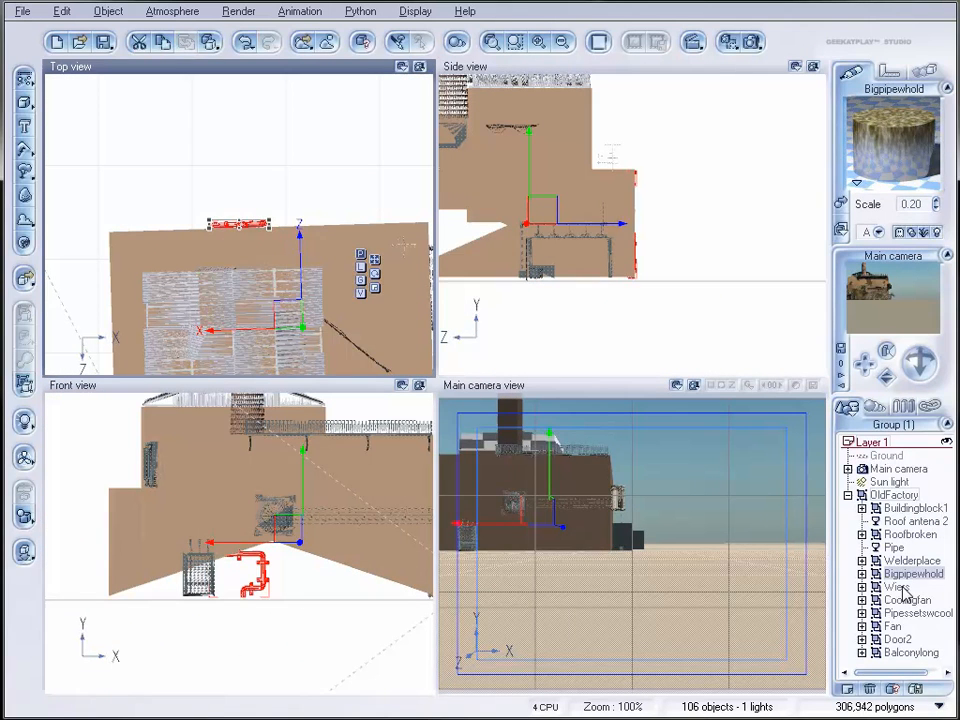
pyautogui.press('Delete')
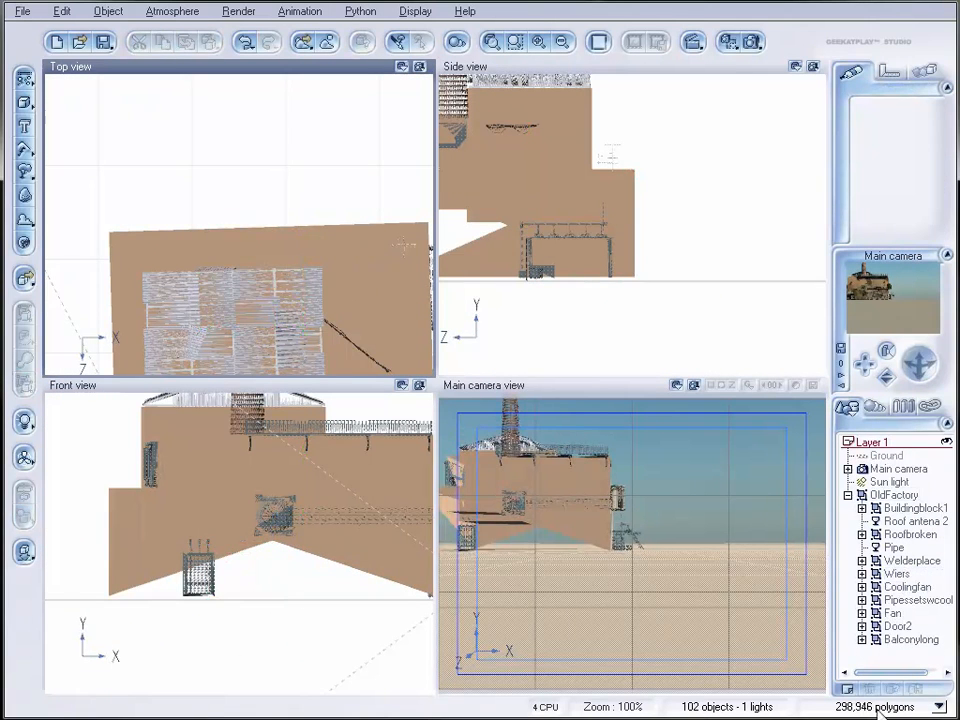
pyautogui.click(848, 496)
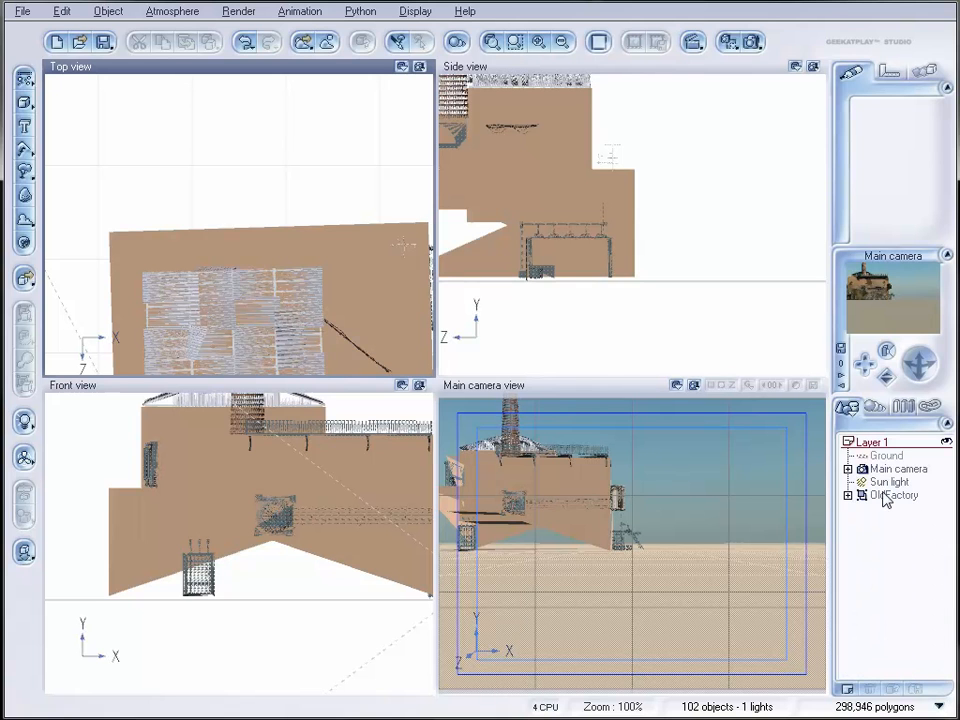
pyautogui.click(862, 495)
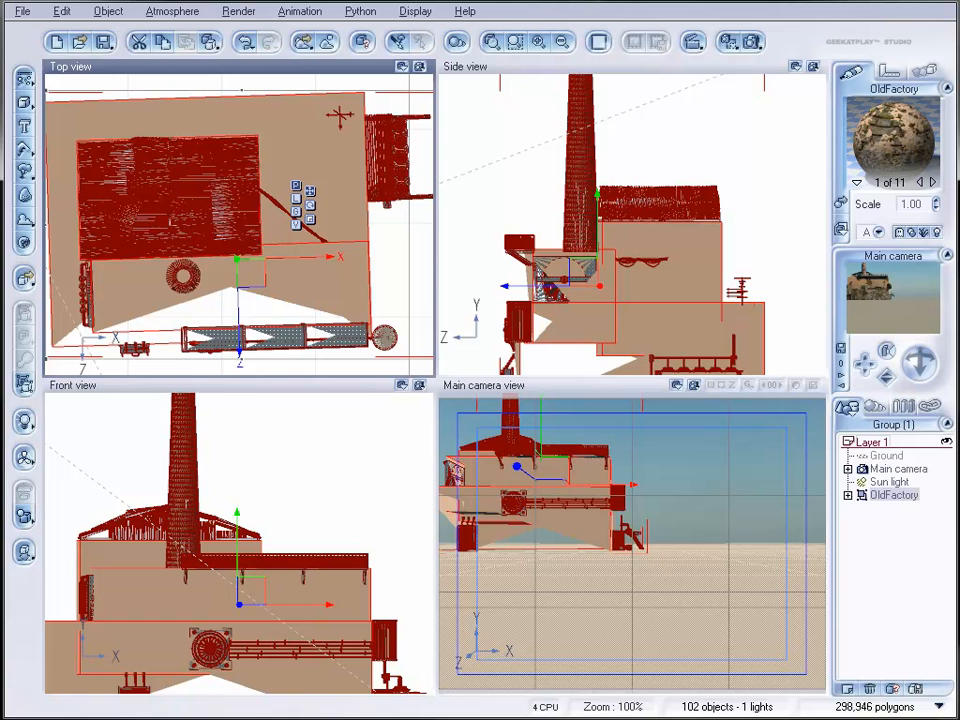
# - Load the GP modeling atmosphere from the City collection and tilt the main camera up to frame more sky
pyautogui.click(168, 11)
pyautogui.click(177, 31)
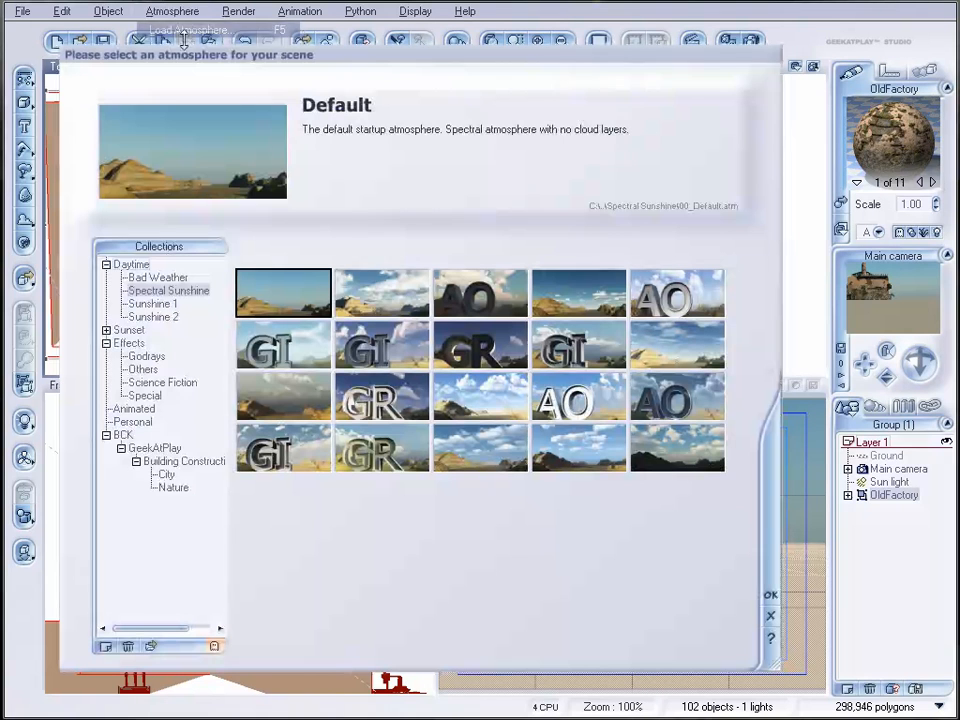
pyautogui.click(168, 475)
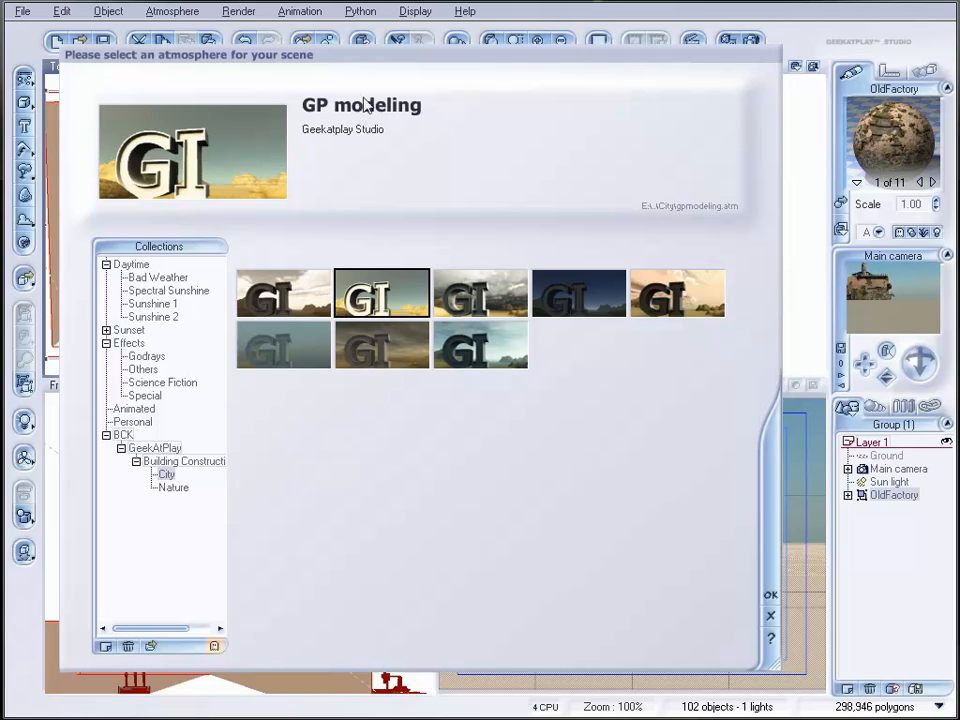
pyautogui.click(770, 594)
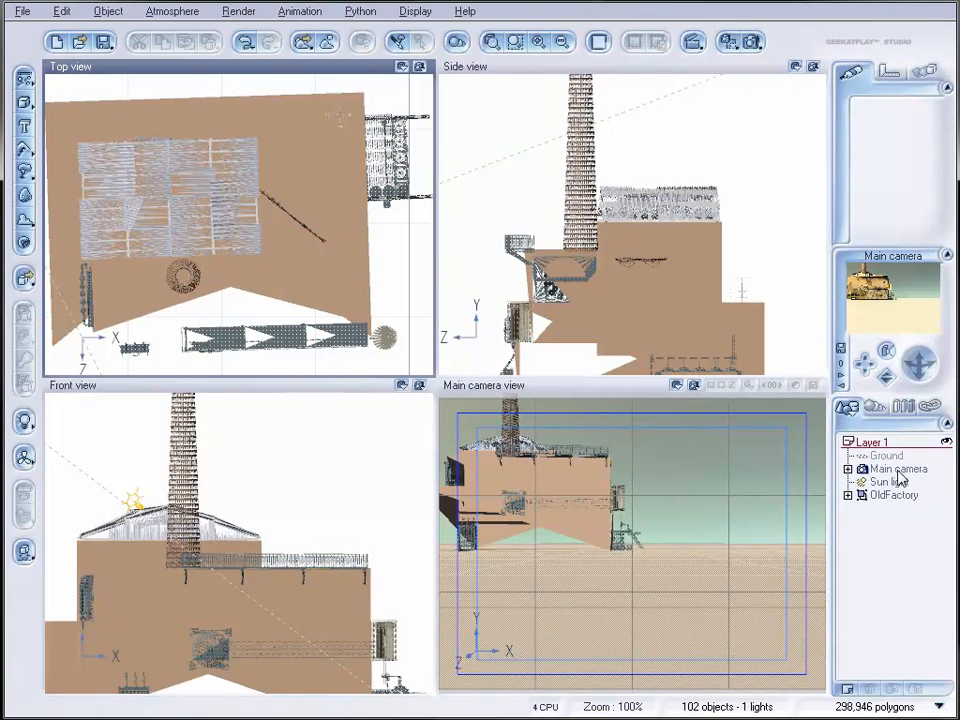
pyautogui.click(845, 474)
pyautogui.moveTo(922, 378); pyautogui.dragTo(921, 340)
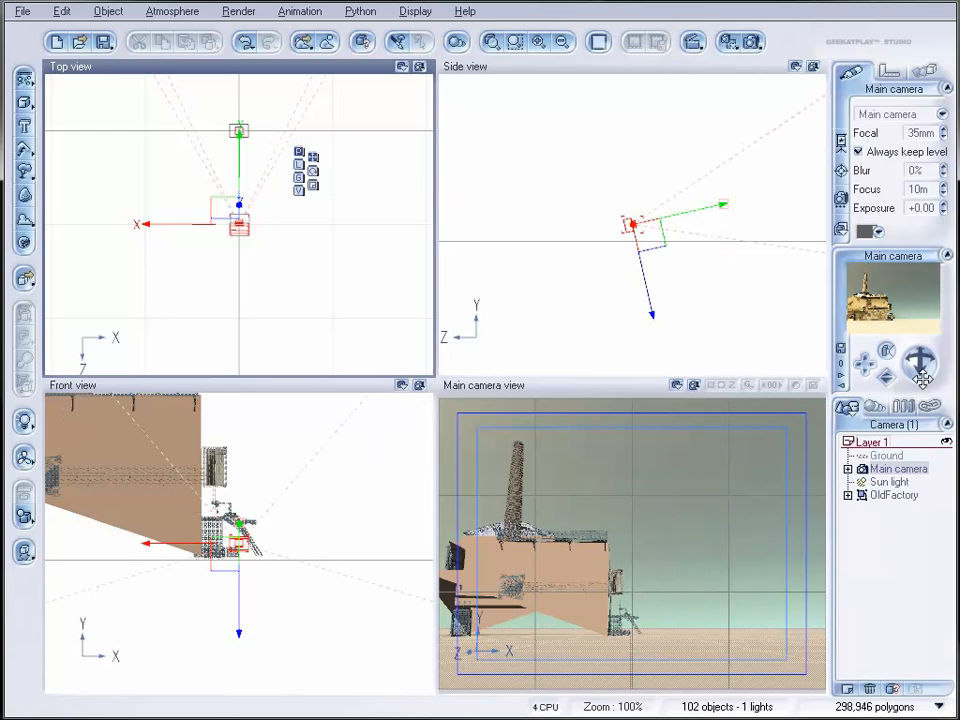
# - Add the Breaking Cumulus and Large Cumulus 2 cloud layers to the atmosphere
pyautogui.click(146, 14)
pyautogui.click(190, 93)
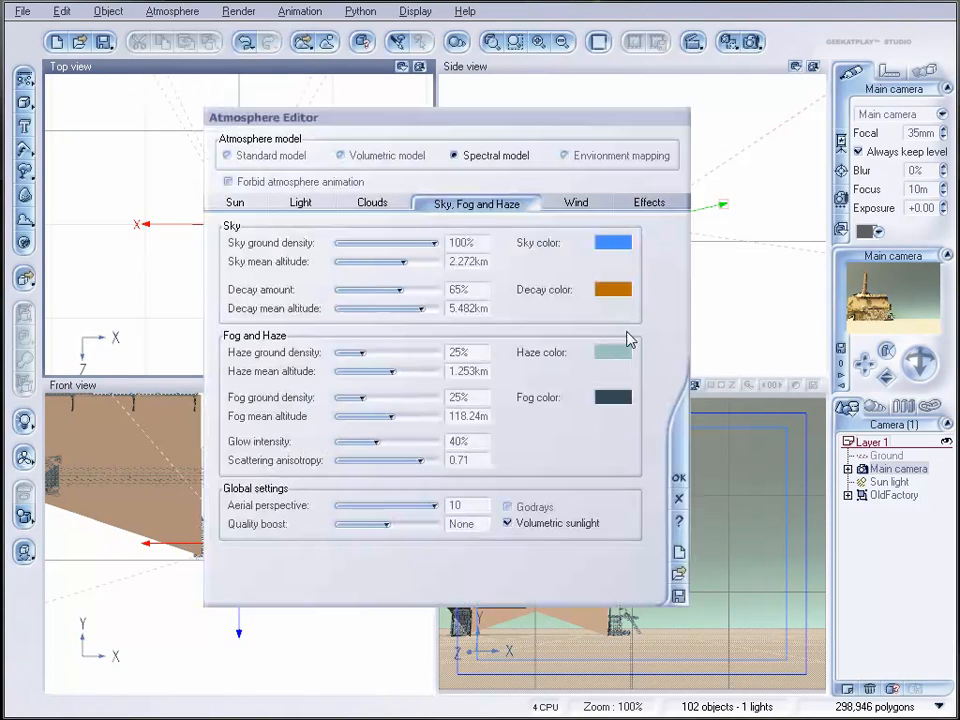
pyautogui.click(372, 206)
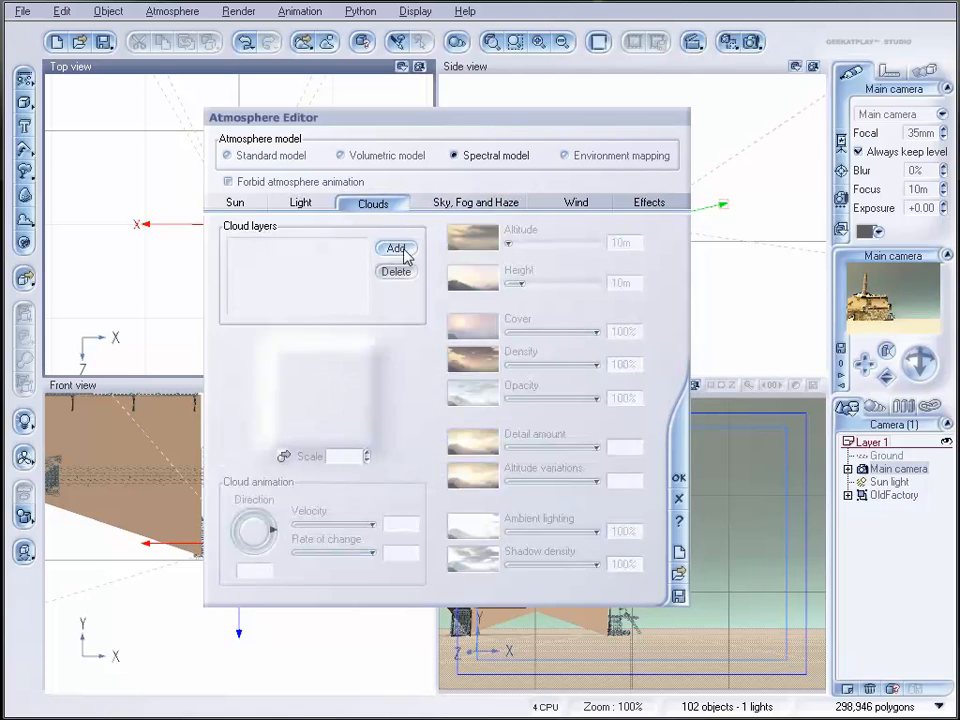
pyautogui.click(400, 250)
pyautogui.click(771, 595)
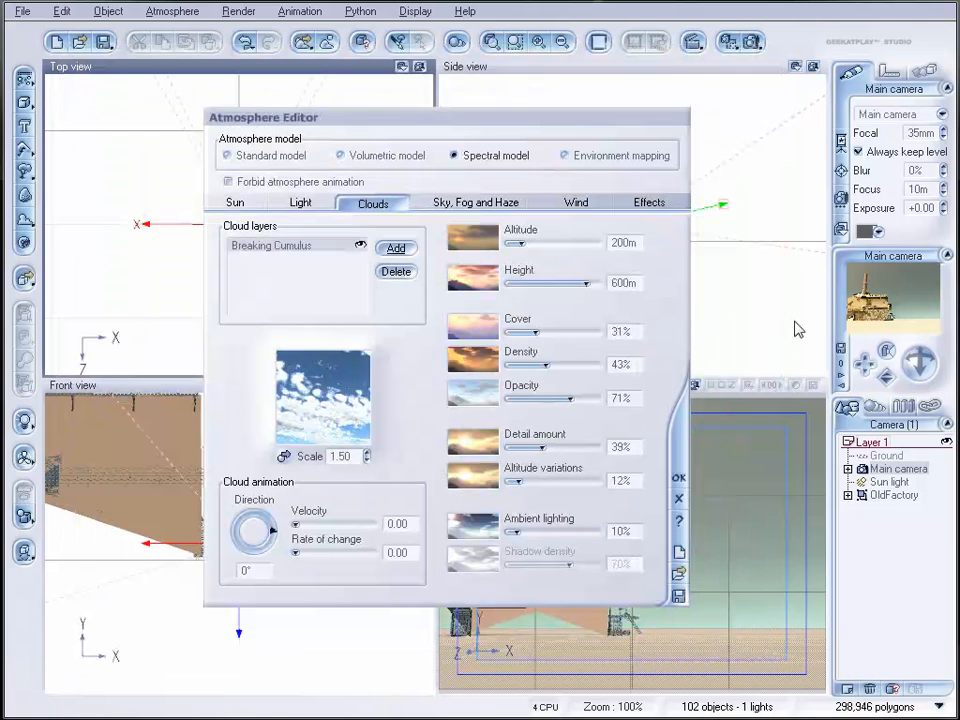
pyautogui.click(388, 248)
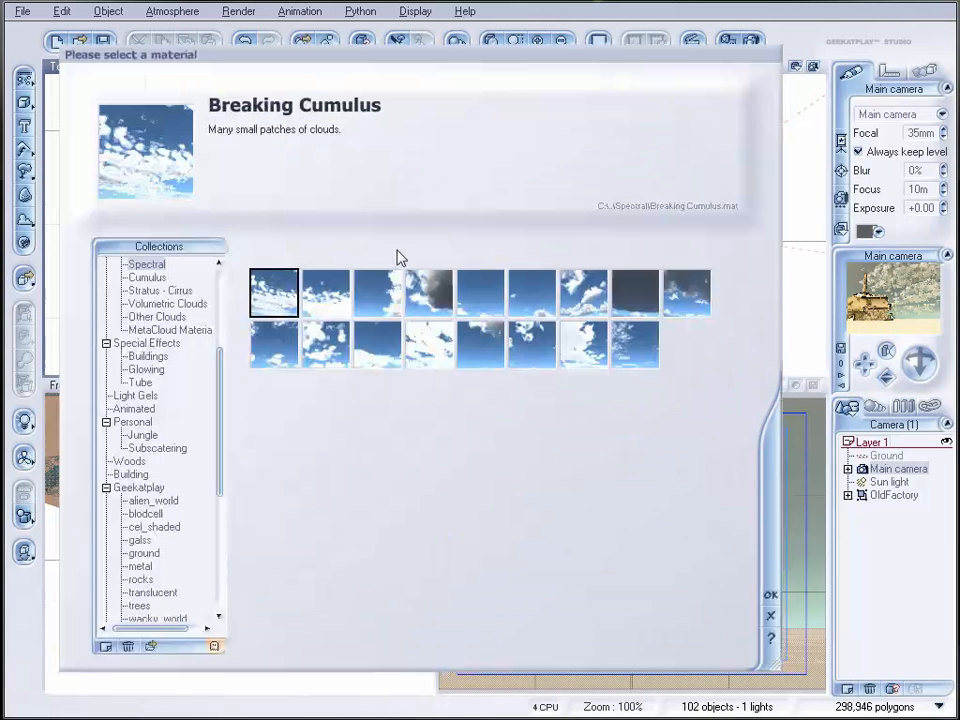
pyautogui.click(688, 298)
pyautogui.click(770, 597)
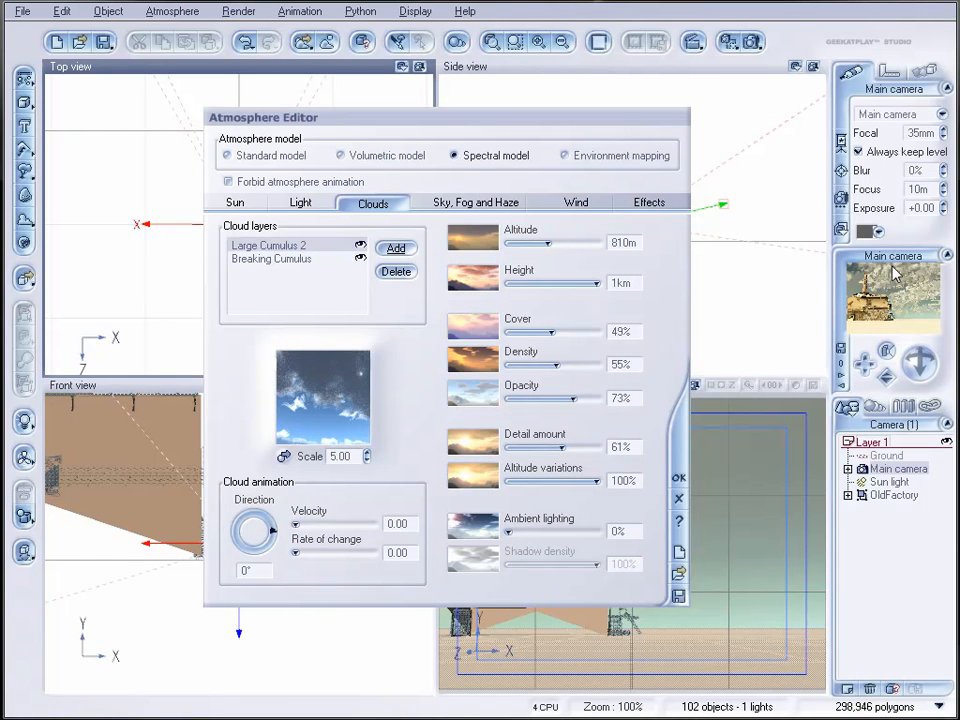
# - Set the Breaking Cumulus layer's altitude to 102 m and its height to 286 m
pyautogui.click(300, 259)
pyautogui.moveTo(565, 244); pyautogui.dragTo(551, 244)
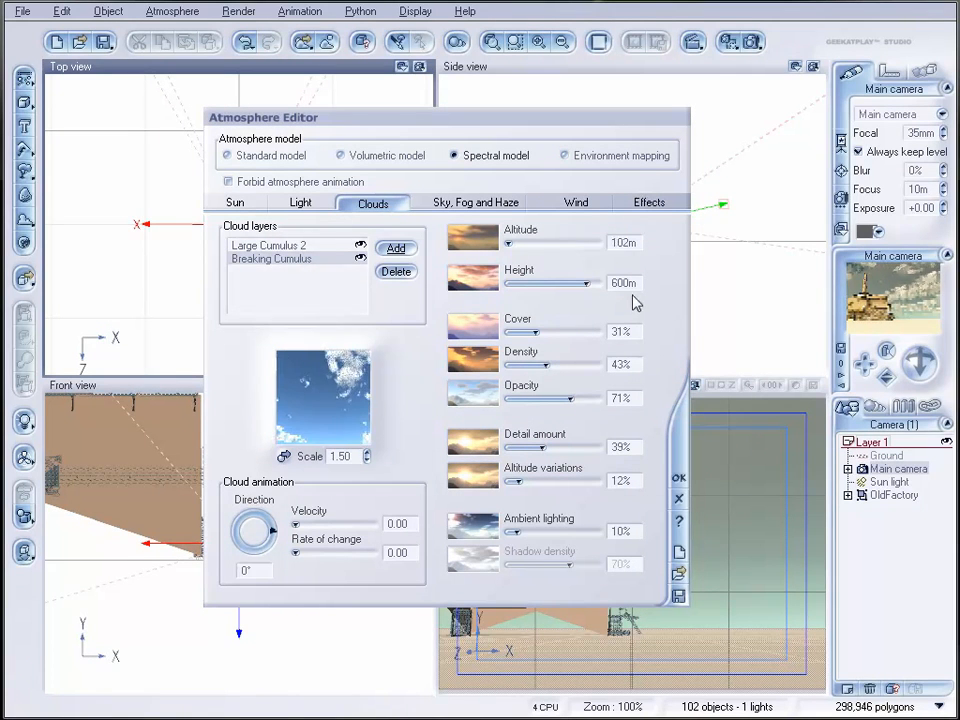
pyautogui.moveTo(588, 284); pyautogui.dragTo(579, 284)
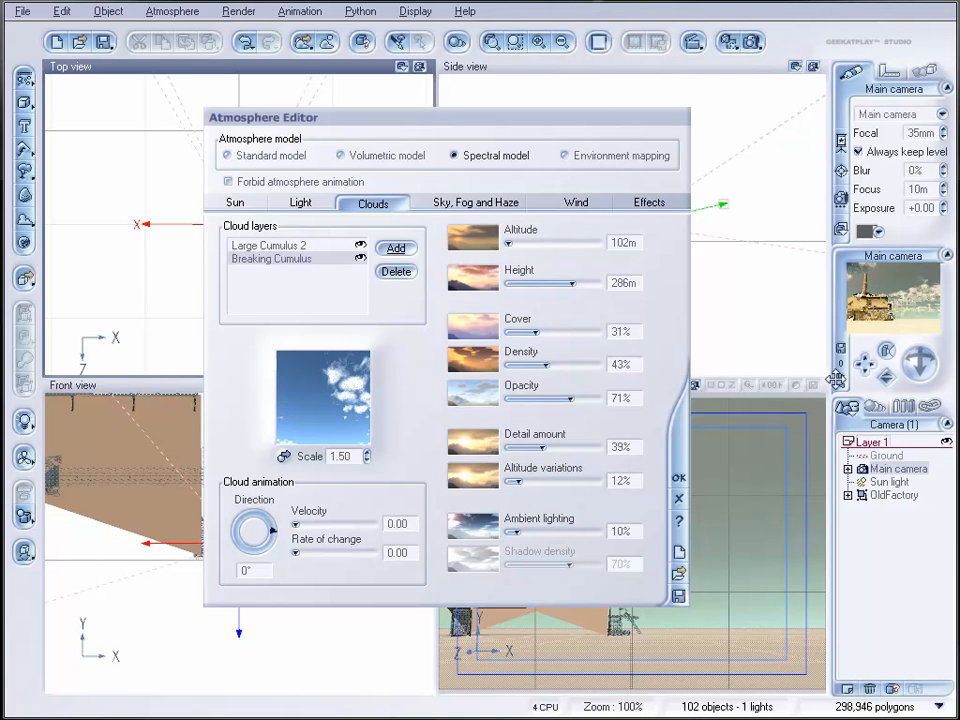
pyautogui.click(679, 480)
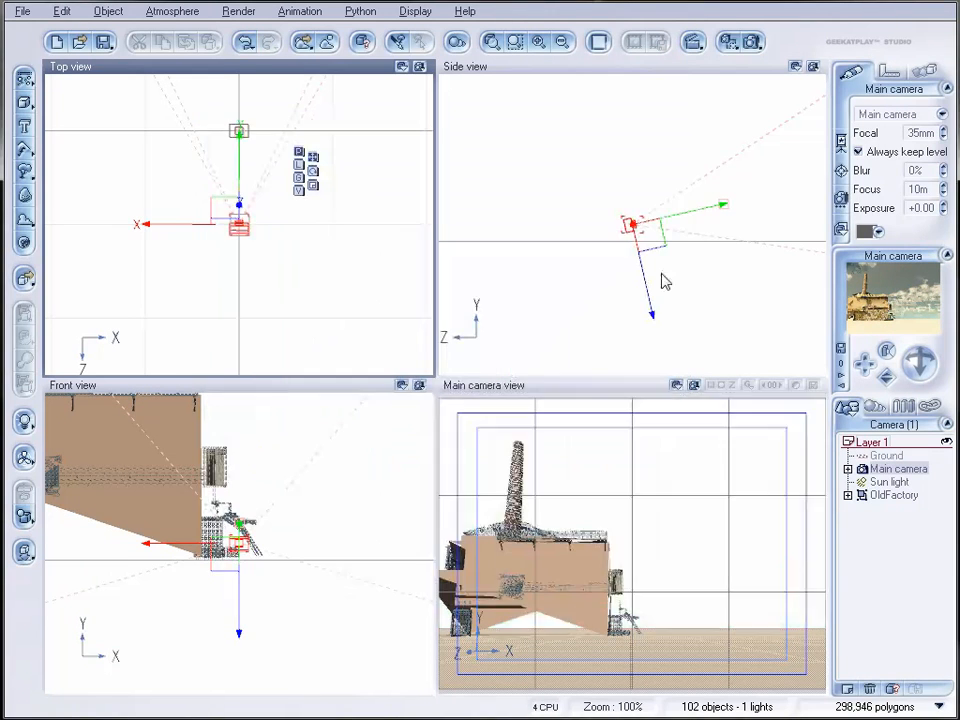
# - Bake the OldFactory group to a single polygon mesh and render the main camera view to check its materials
pyautogui.click(891, 497)
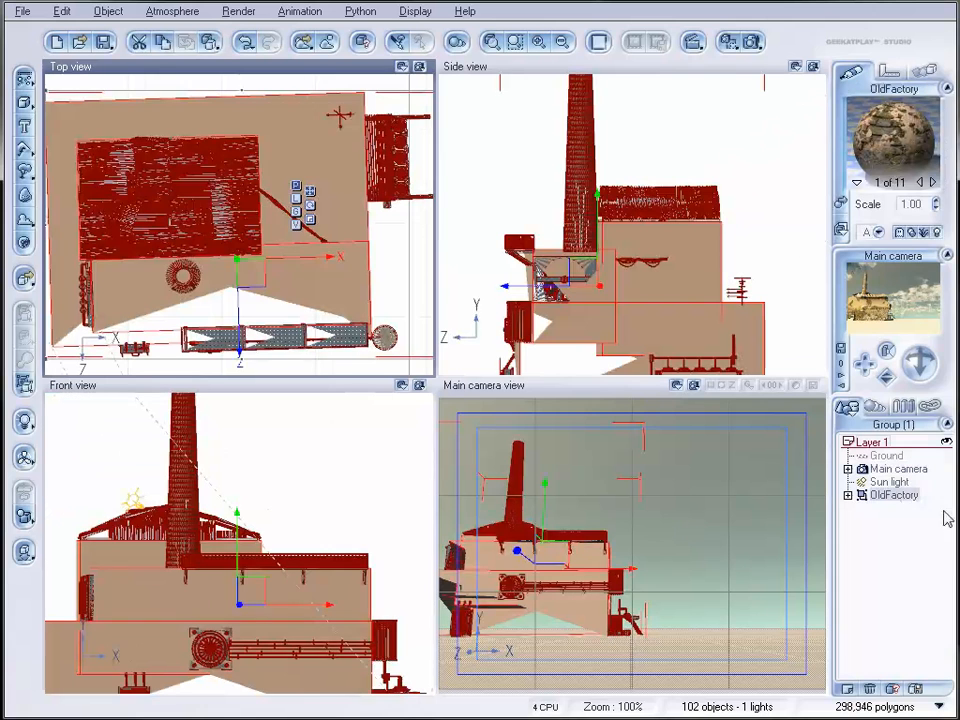
pyautogui.click(190, 11)
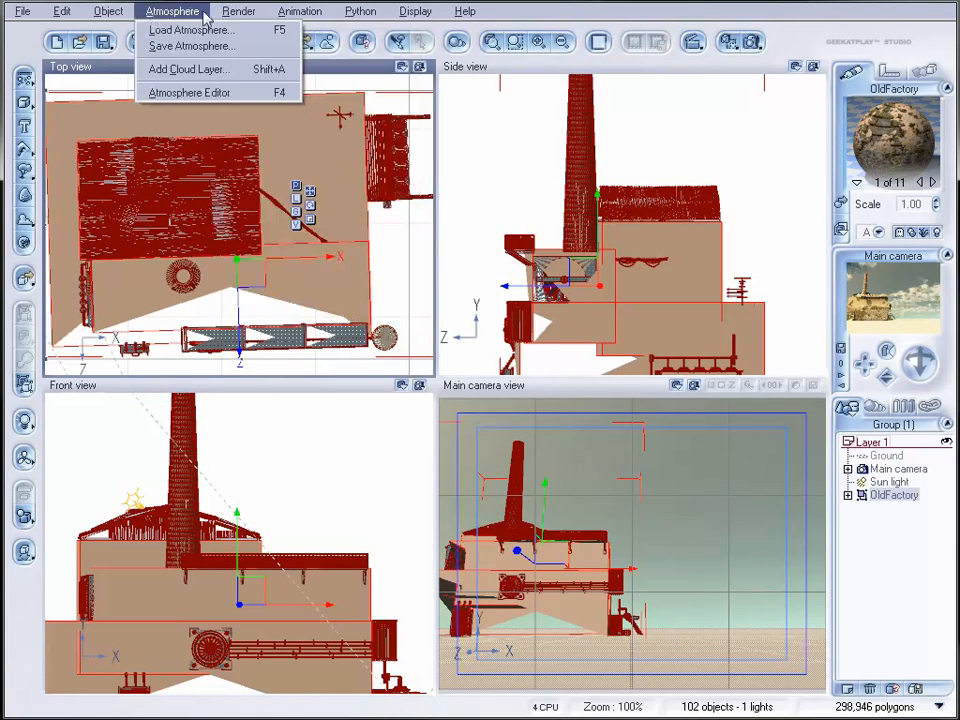
pyautogui.moveTo(110, 12)
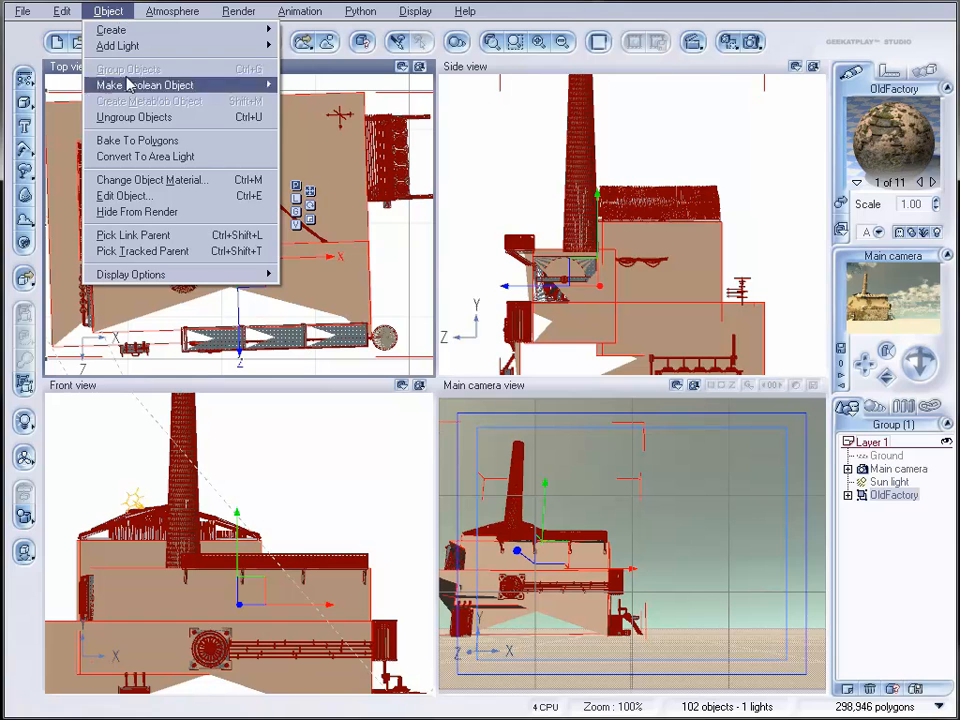
pyautogui.click(155, 143)
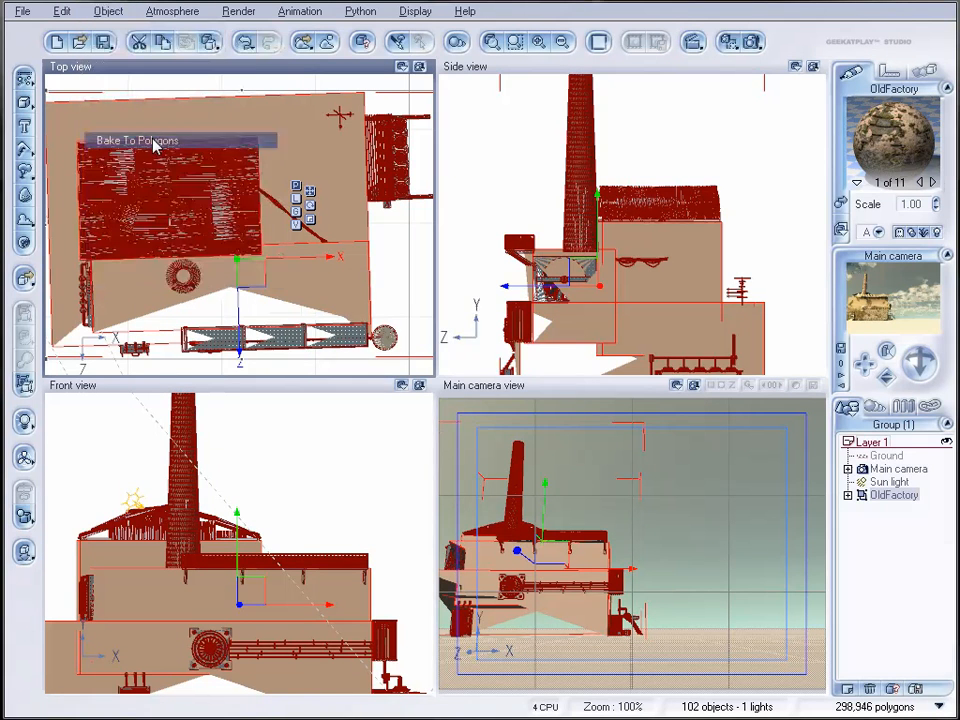
pyautogui.moveTo(437, 299); pyautogui.dragTo(512, 288)
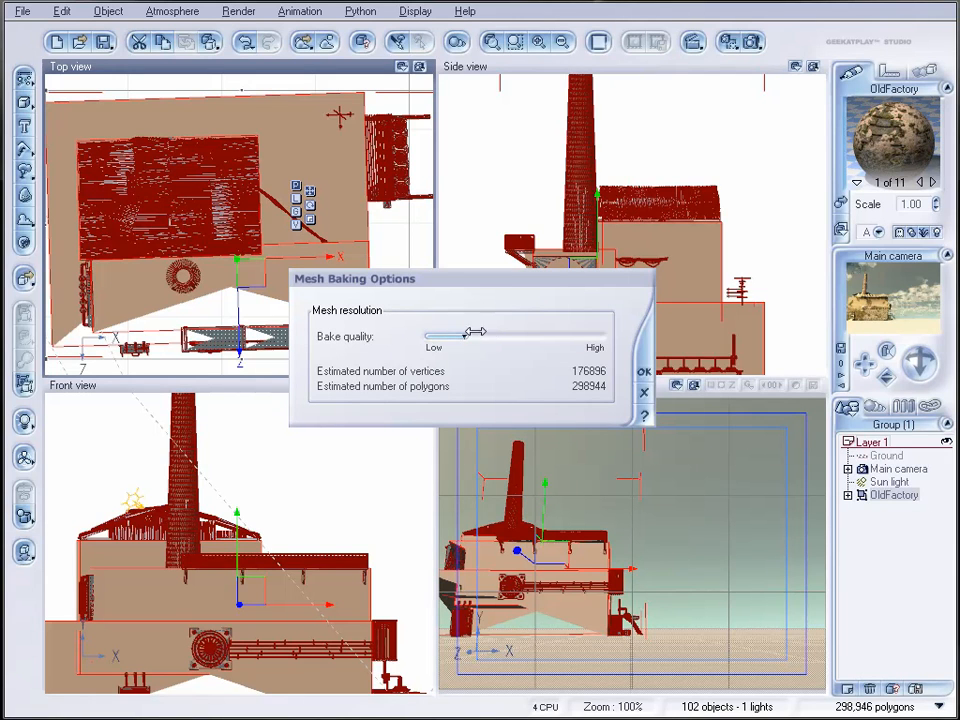
pyautogui.click(641, 373)
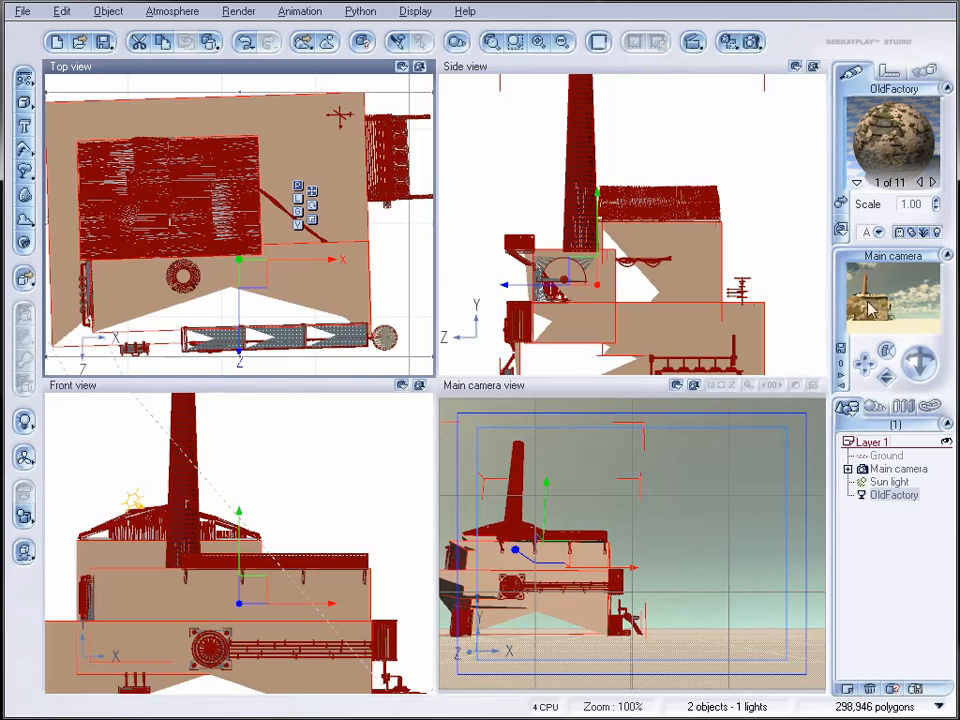
pyautogui.click(751, 42)
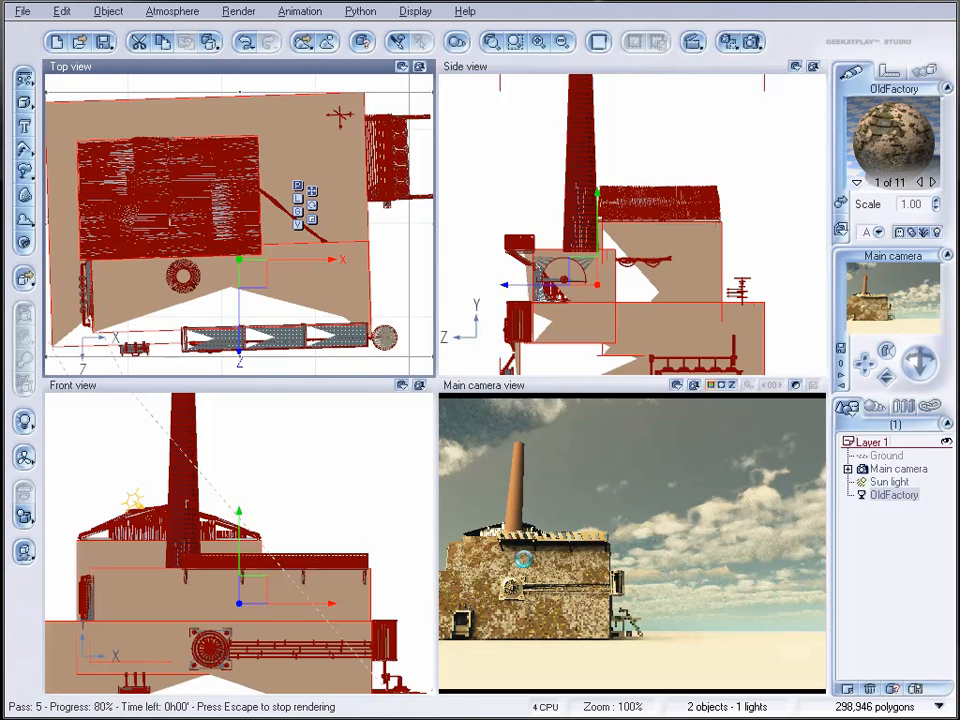
pyautogui.click(543, 598)
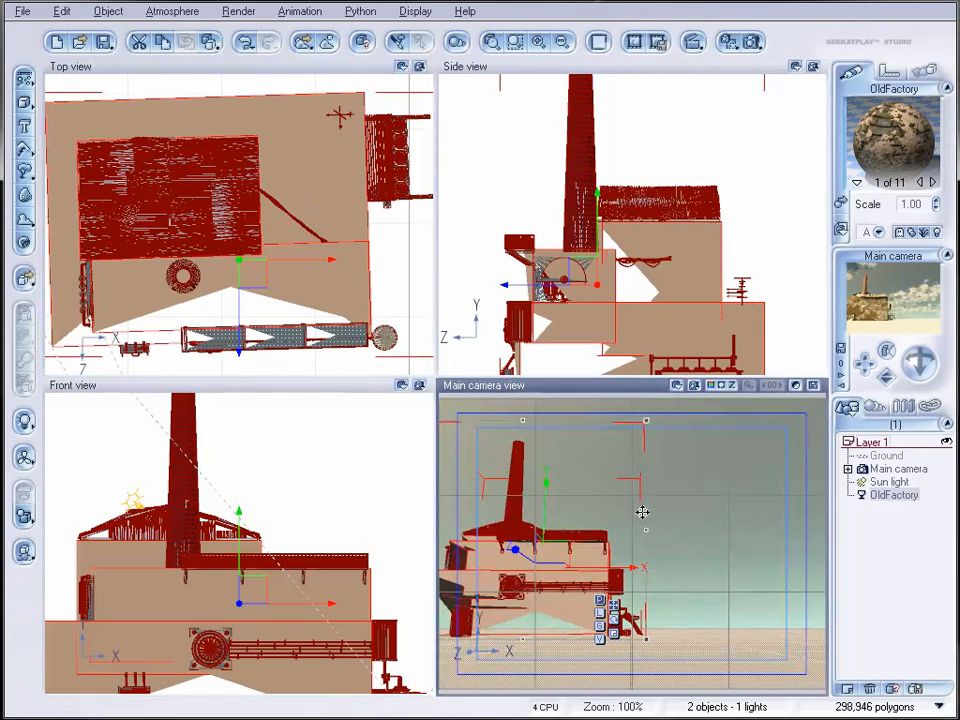
# - Undo the polygon bake of OldFactory and render the main camera view with the original group for comparison
pyautogui.click(900, 494)
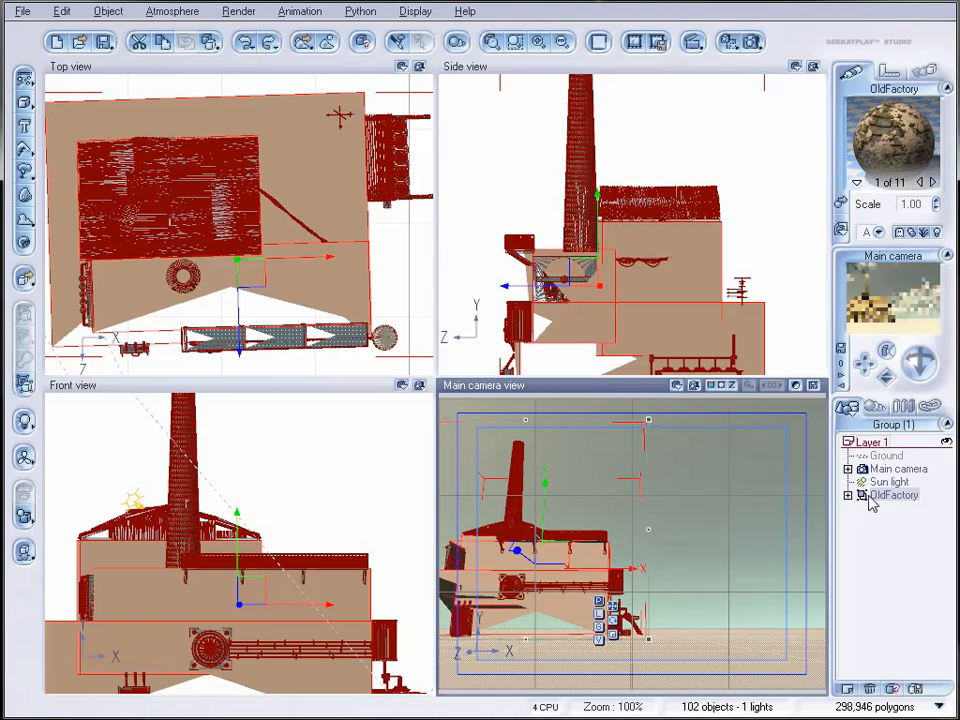
pyautogui.click(752, 41)
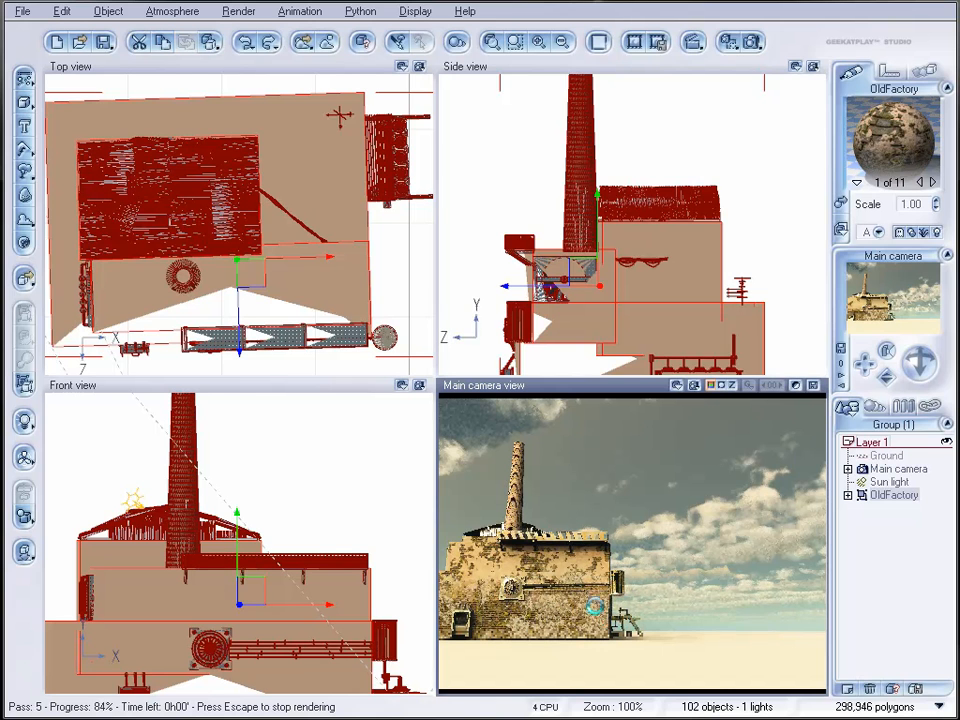
pyautogui.click(605, 616)
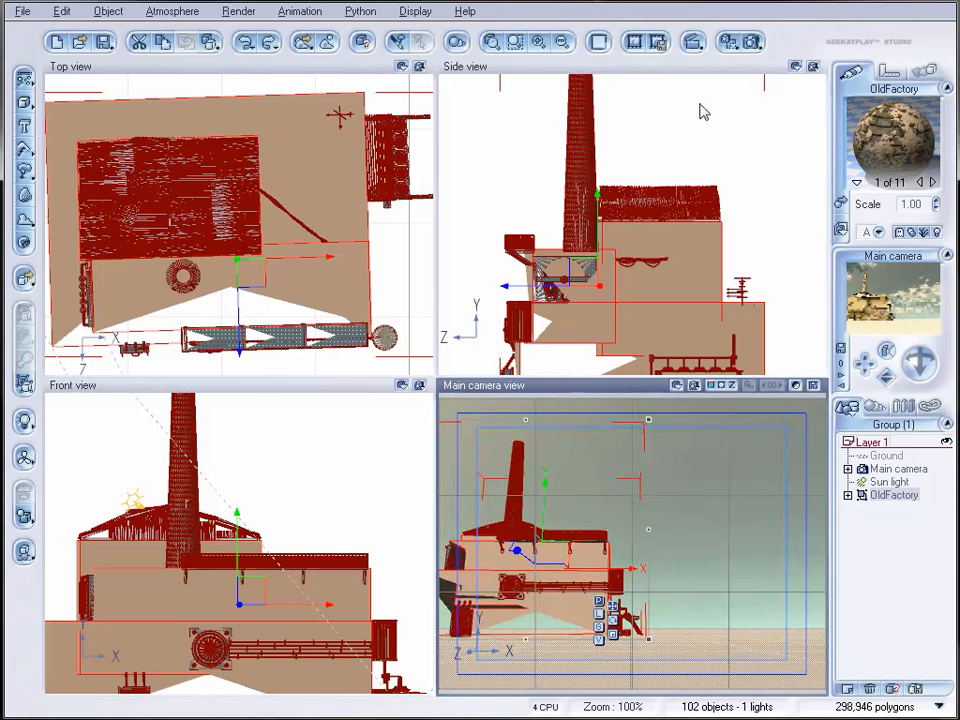
# - Set the render destination to screen and the picture size to 640x480
pyautogui.click(752, 42)
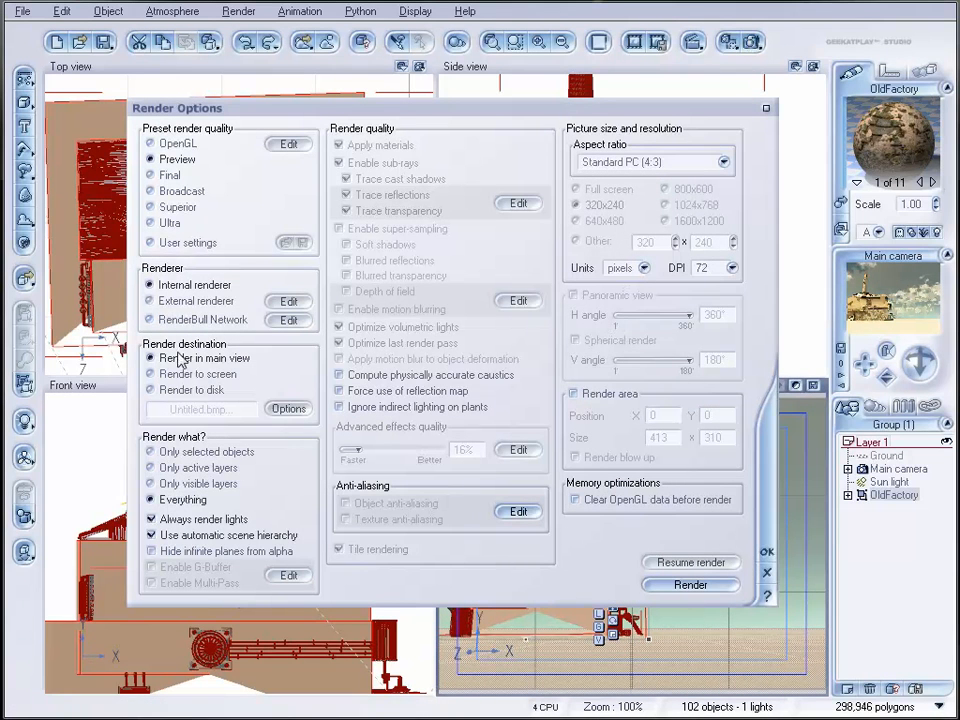
pyautogui.click(183, 374)
pyautogui.click(577, 221)
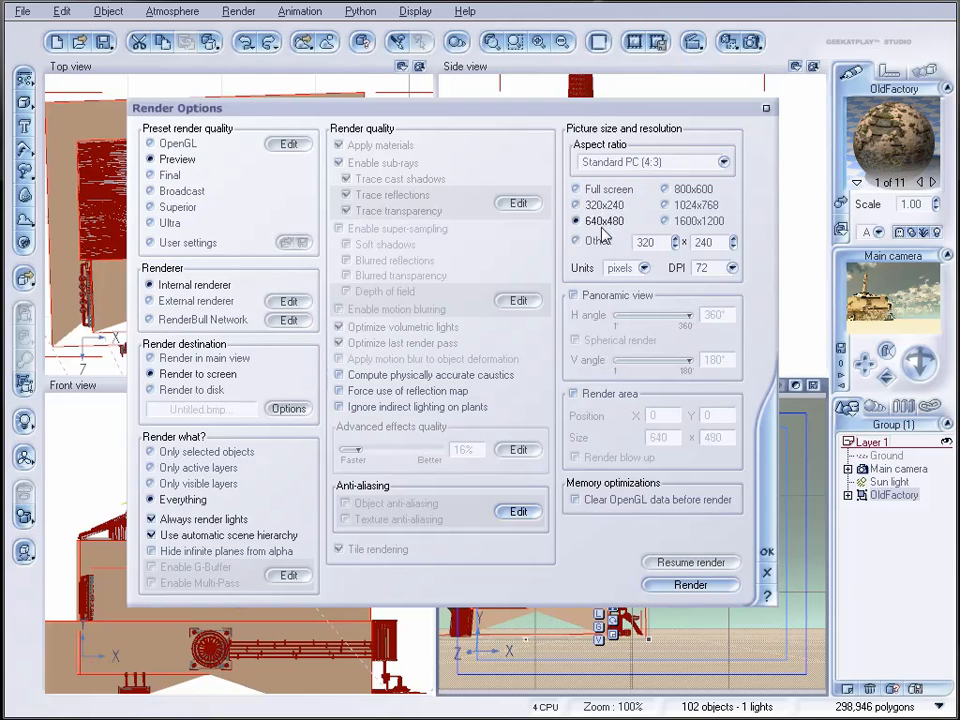
pyautogui.click(766, 551)
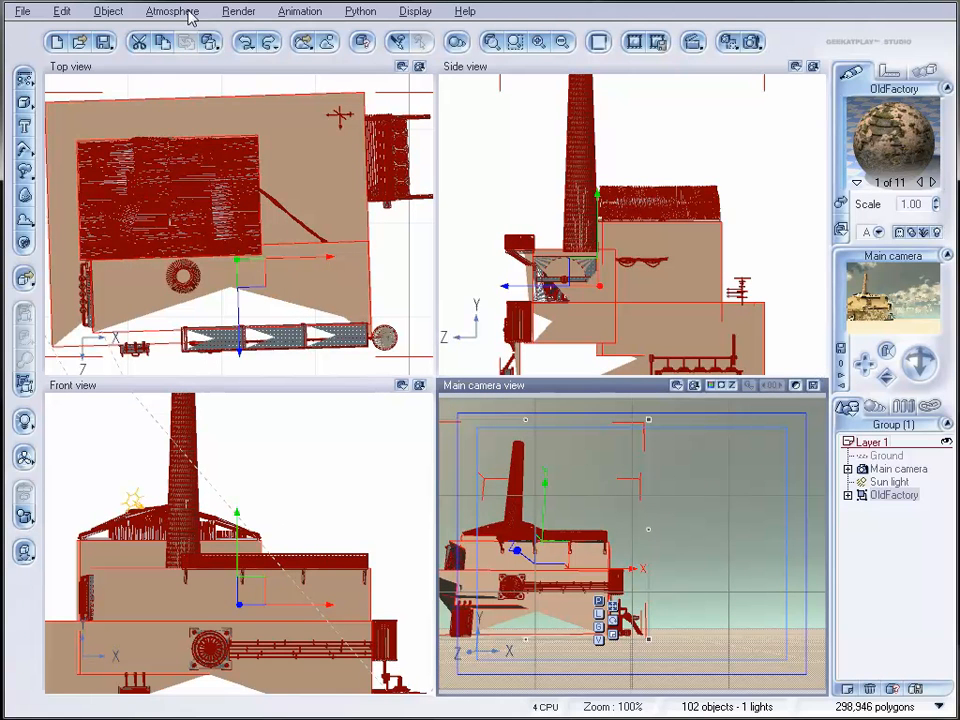
# - Bake the OldFactory group to polygons again and render the baked mesh to the screen to examine its materials
pyautogui.click(107, 13)
pyautogui.moveTo(205, 88)
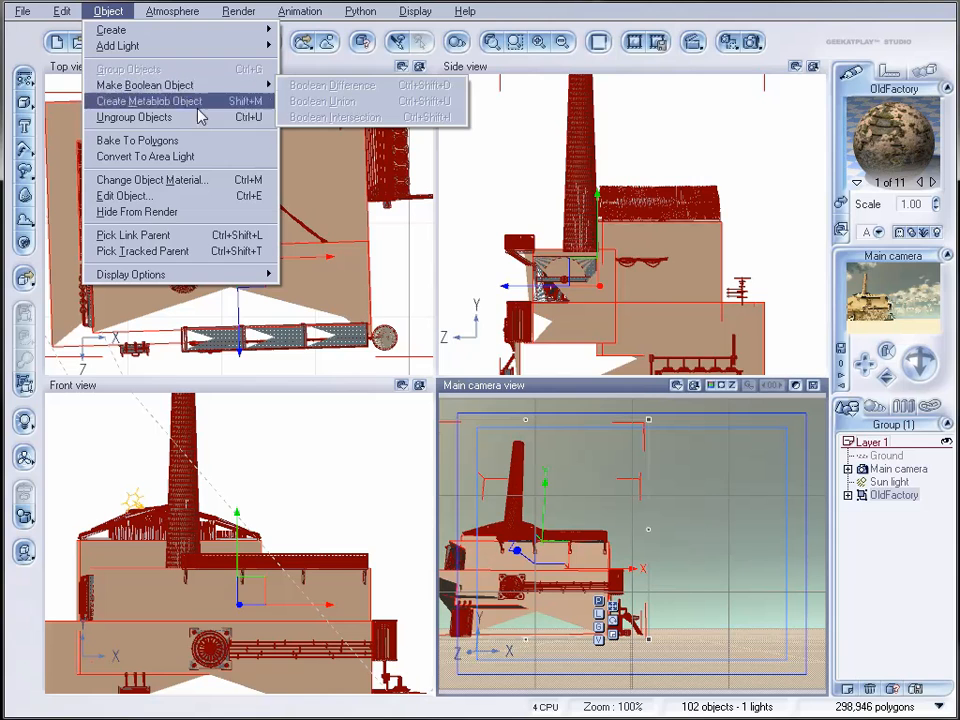
pyautogui.click(137, 140)
pyautogui.moveTo(495, 338); pyautogui.dragTo(602, 338)
pyautogui.click(643, 373)
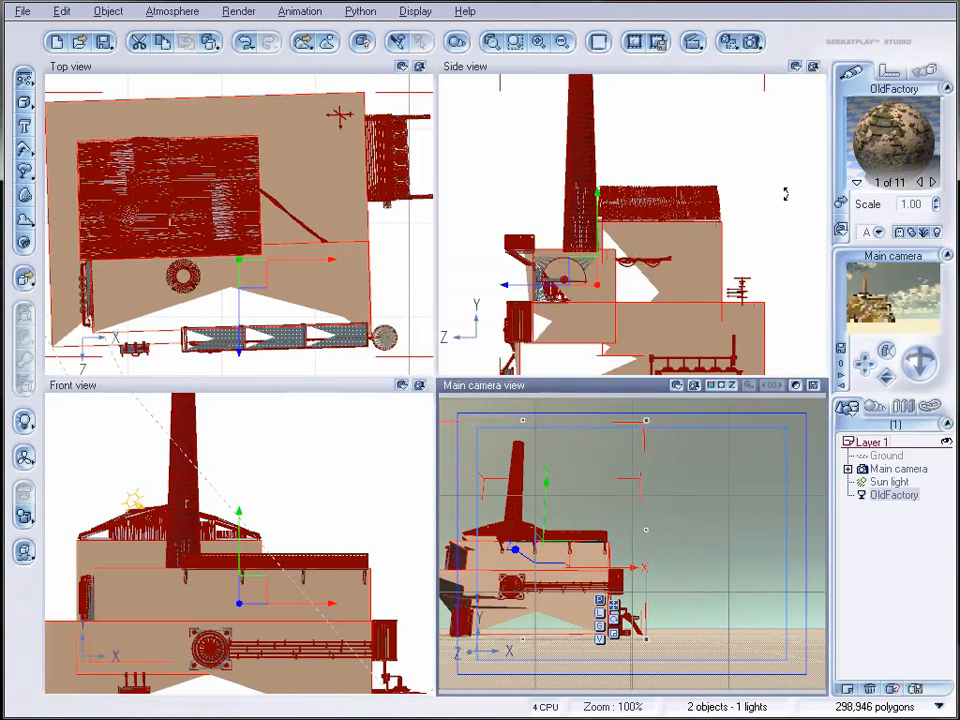
pyautogui.click(750, 42)
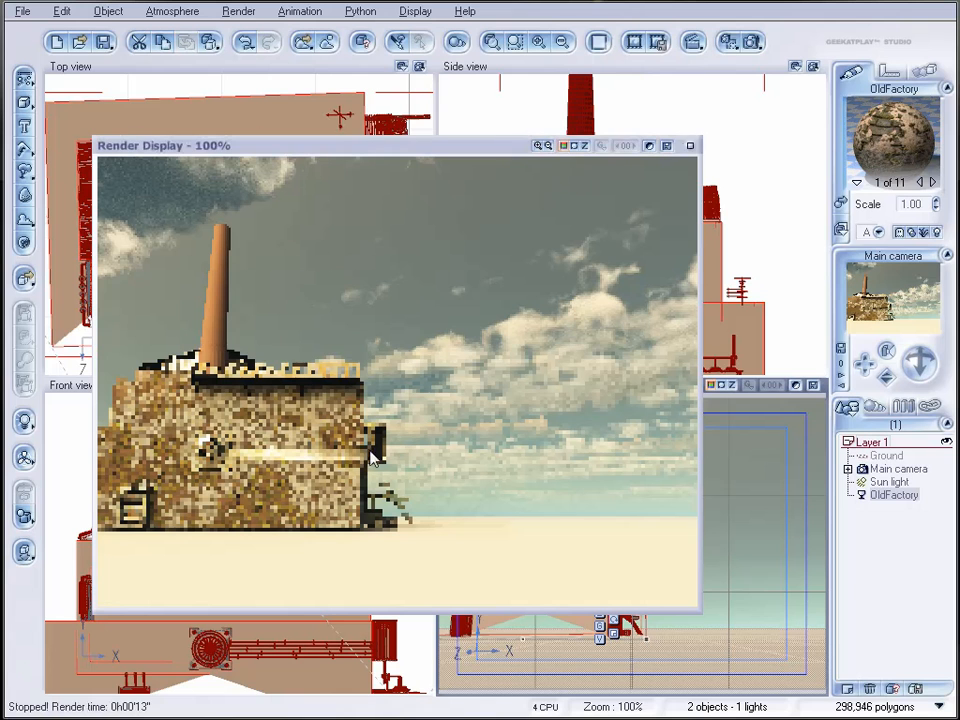
pyautogui.click(694, 146)
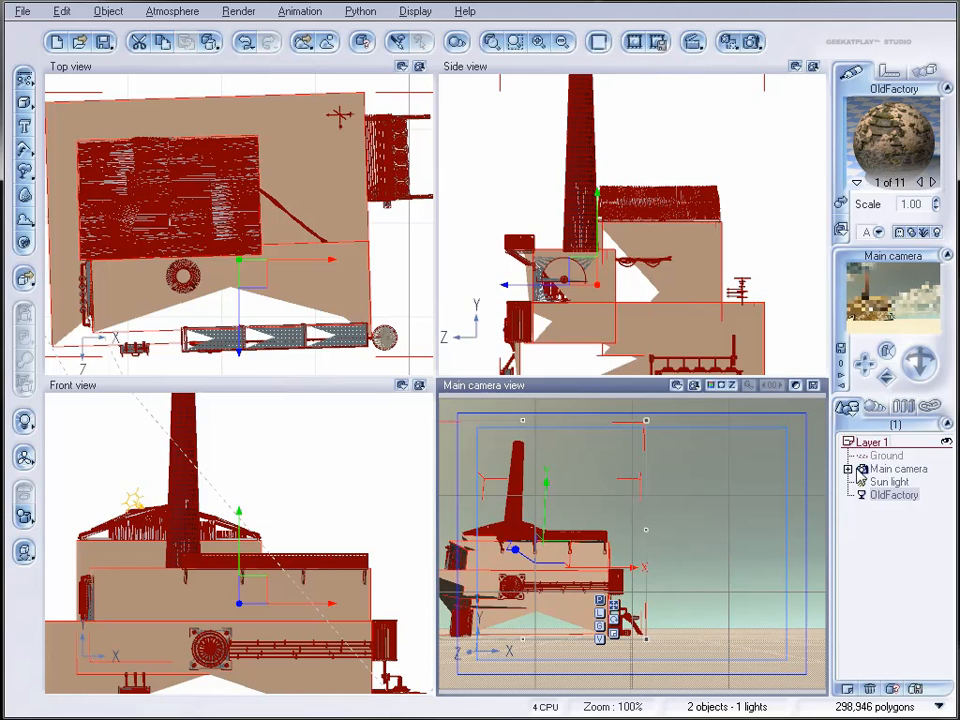
# - Undo the polygon bake of OldFactory and reframe the main camera closer to the factory, leaving open space beside it
pyautogui.hotkey('ctrl', 'z')
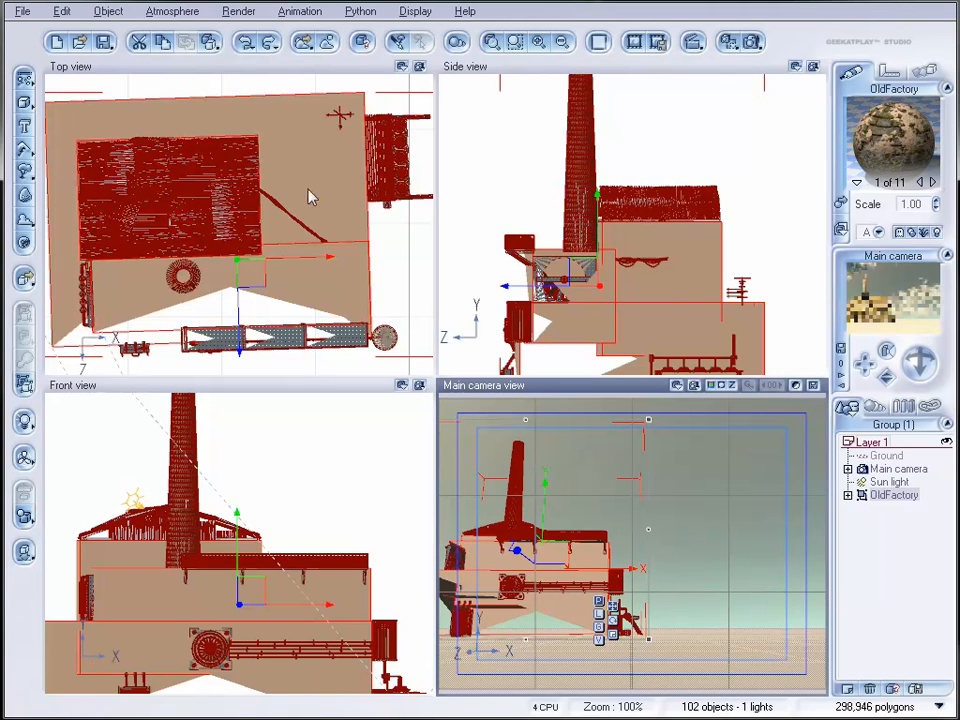
pyautogui.hotkey('ctrl', 'z')
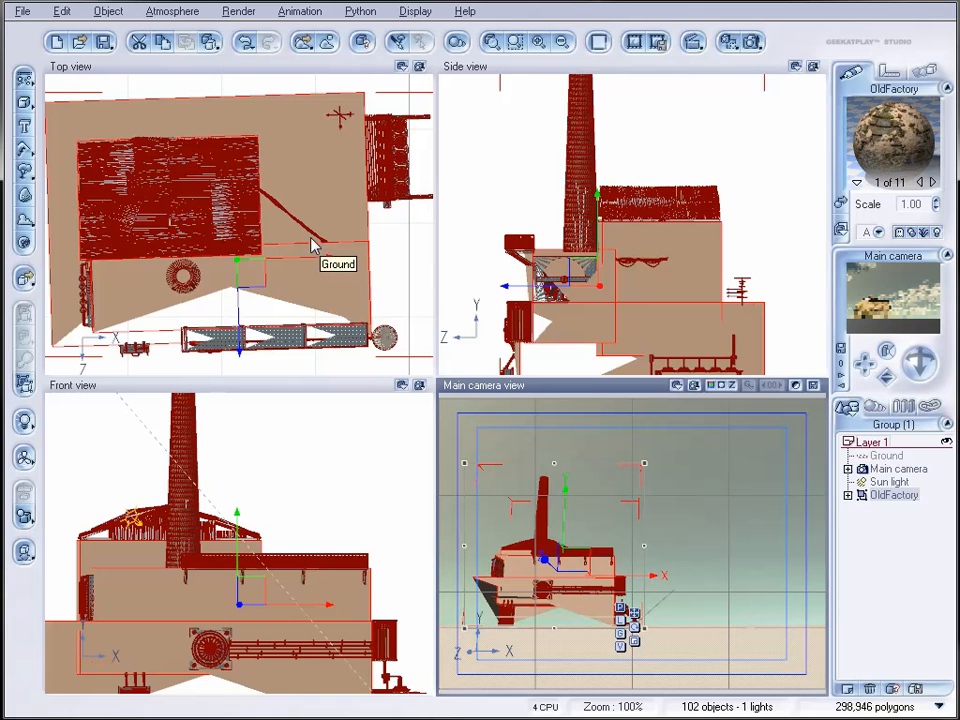
pyautogui.click(549, 395)
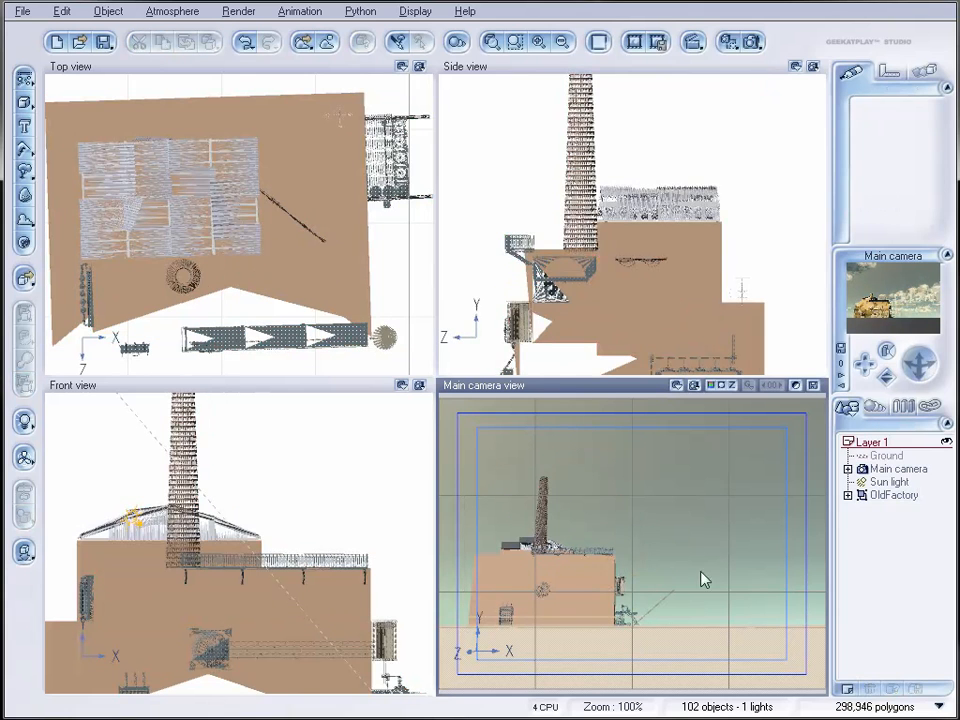
pyautogui.click(893, 469)
pyautogui.moveTo(886, 349); pyautogui.dragTo(886, 323)
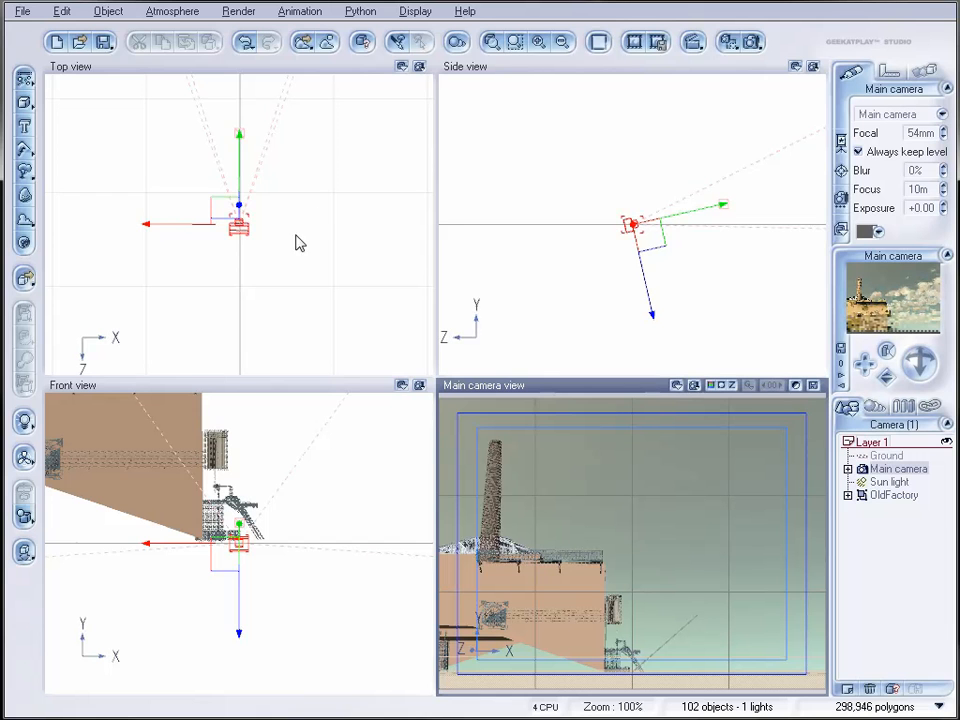
# - Load the Base3 object from the Bases collection of the building sections
pyautogui.moveTo(300, 243); pyautogui.dragTo(311, 340, button='right')
pyautogui.keyDown('ctrl'); pyautogui.moveTo(271, 150); pyautogui.dragTo(270, 234, button='right'); pyautogui.keyUp('ctrl')
pyautogui.moveTo(268, 109); pyautogui.dragTo(264, 272, button='right')
pyautogui.moveTo(272, 159); pyautogui.dragTo(232, 248, button='right')
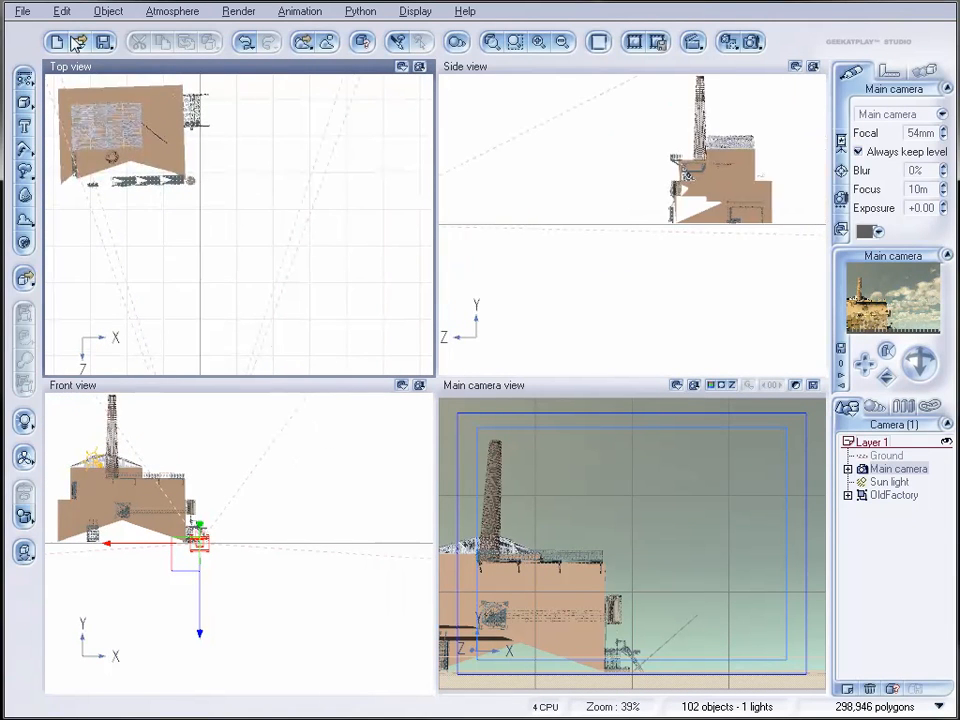
pyautogui.click(22, 11)
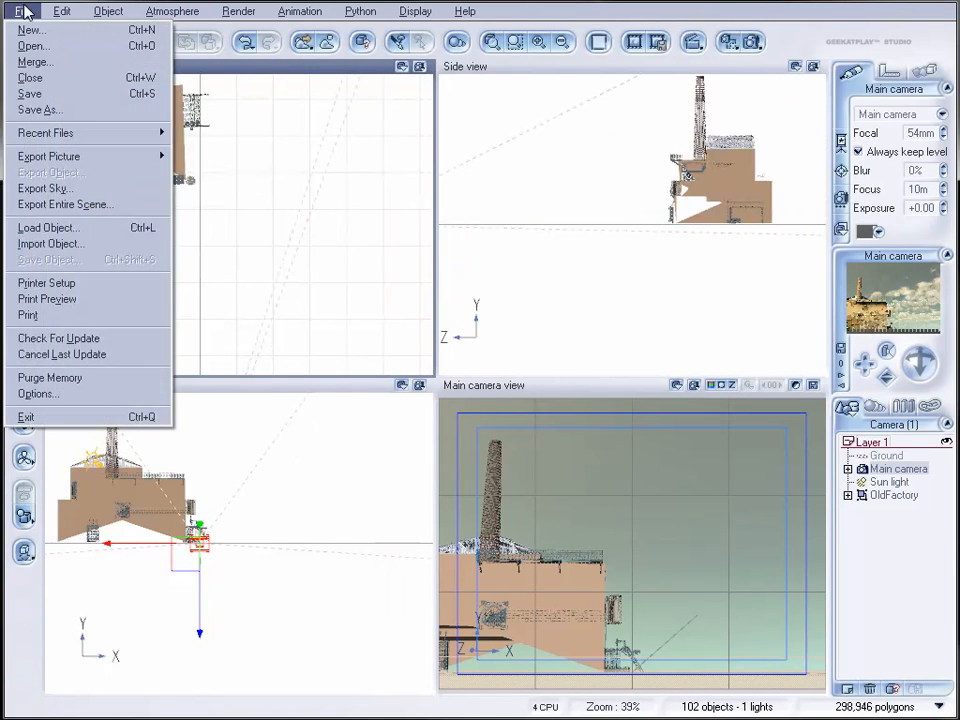
pyautogui.click(104, 228)
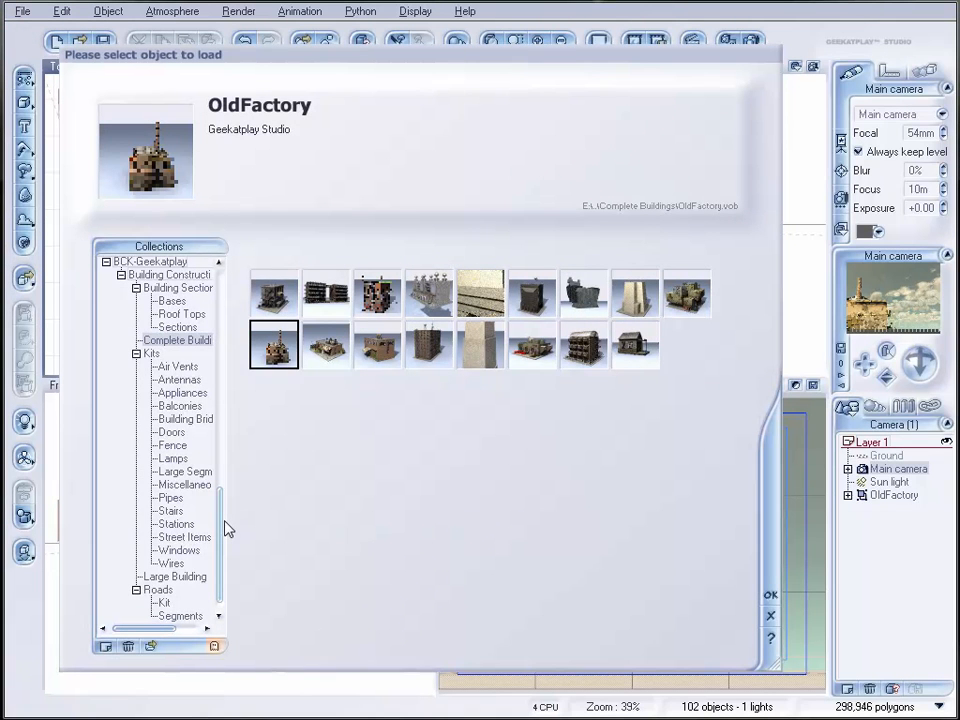
pyautogui.click(172, 301)
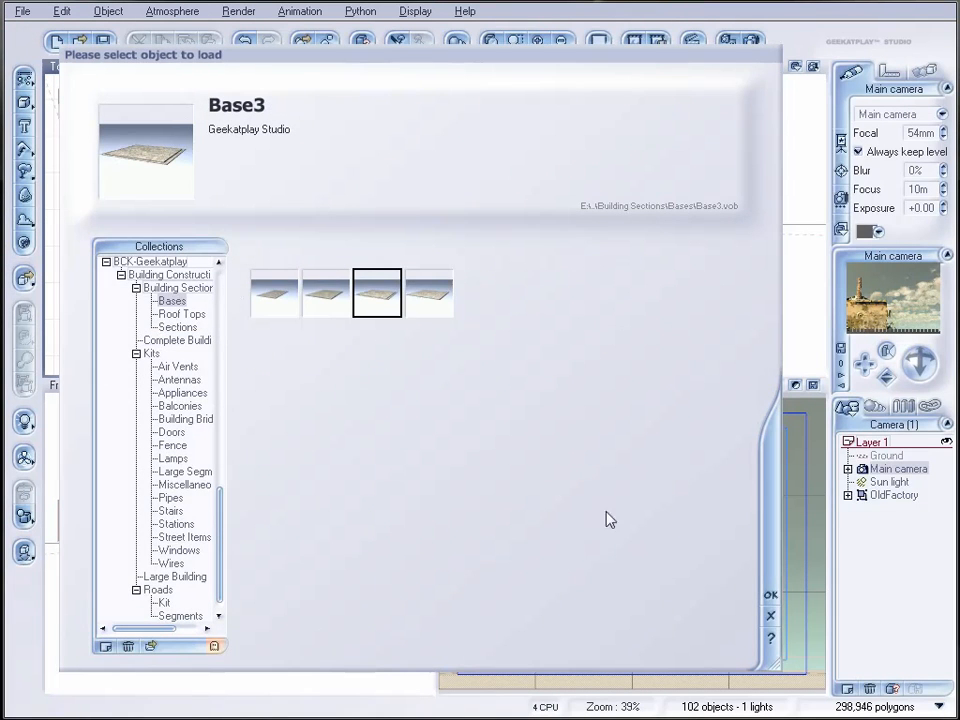
pyautogui.click(770, 597)
# - Place Base3 on the open area in front of the factory and drop it onto the ground
pyautogui.moveTo(259, 244); pyautogui.dragTo(283, 268)
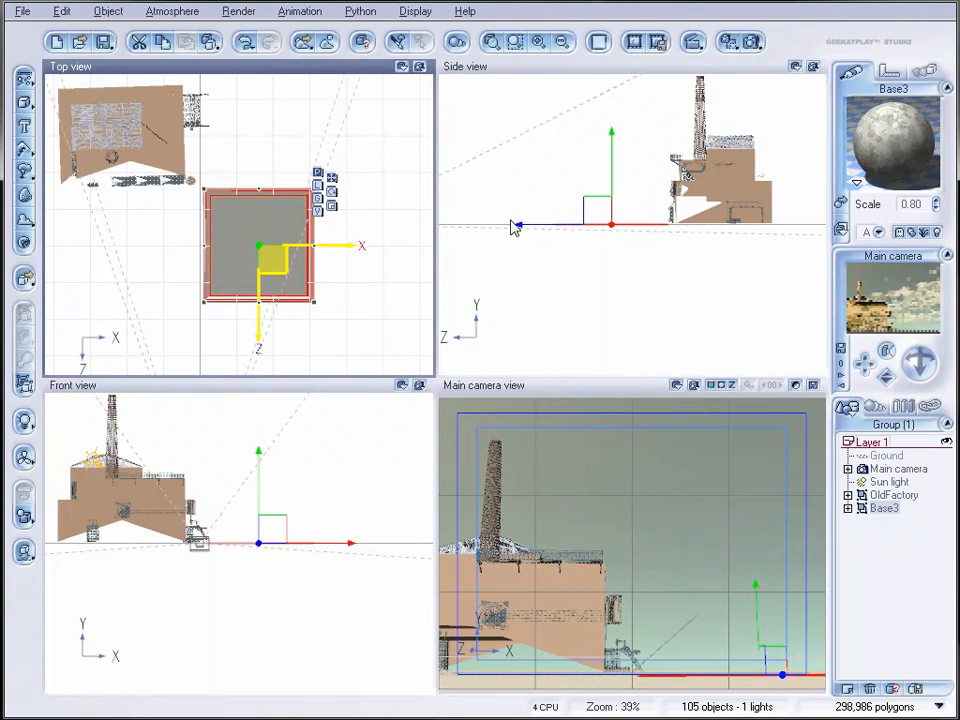
pyautogui.moveTo(591, 208); pyautogui.dragTo(596, 199)
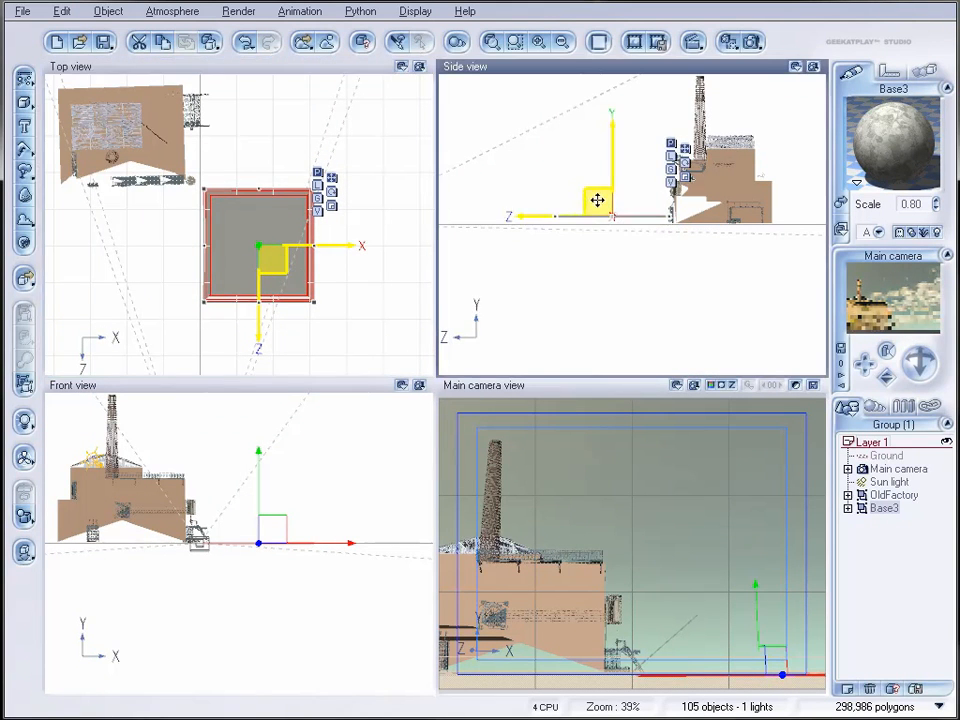
pyautogui.click(27, 550)
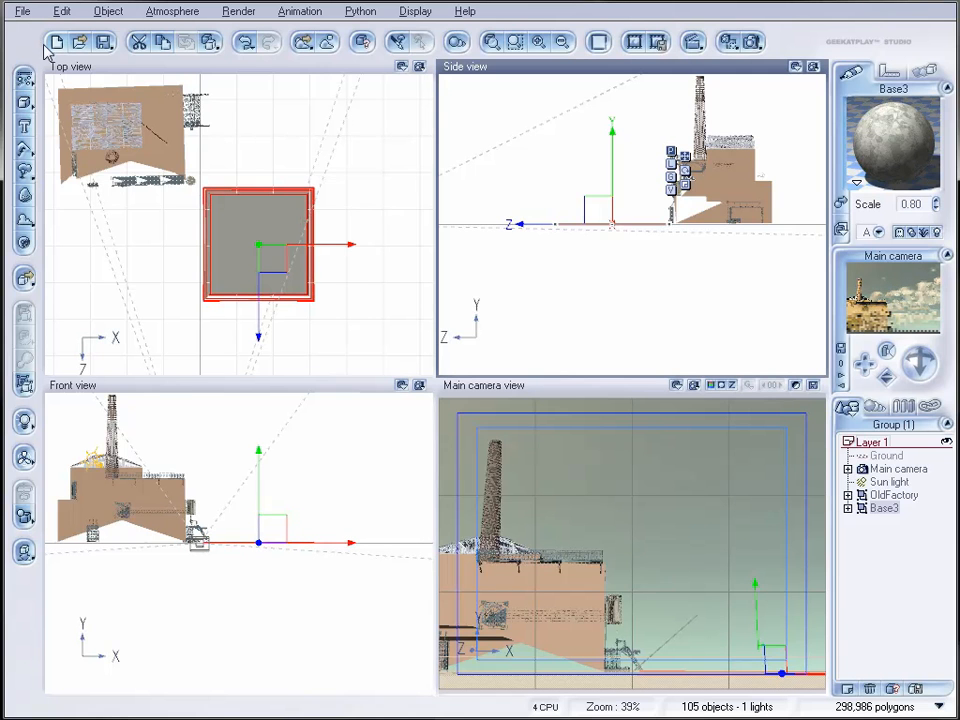
# - Load the Floor1 object from the Sections collection
pyautogui.click(22, 11)
pyautogui.click(45, 228)
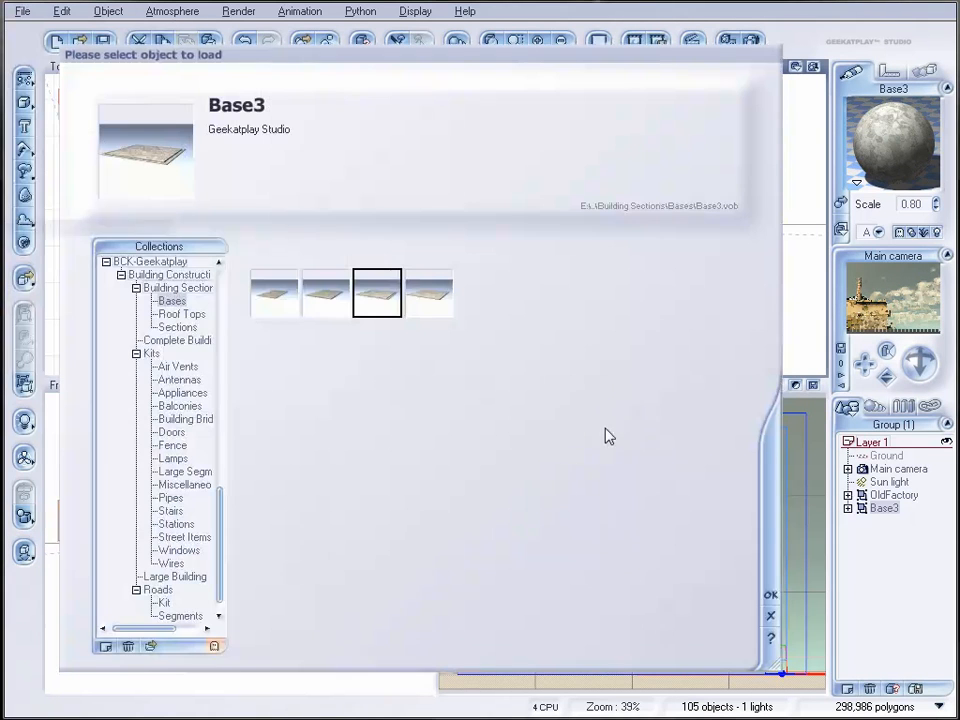
pyautogui.click(178, 327)
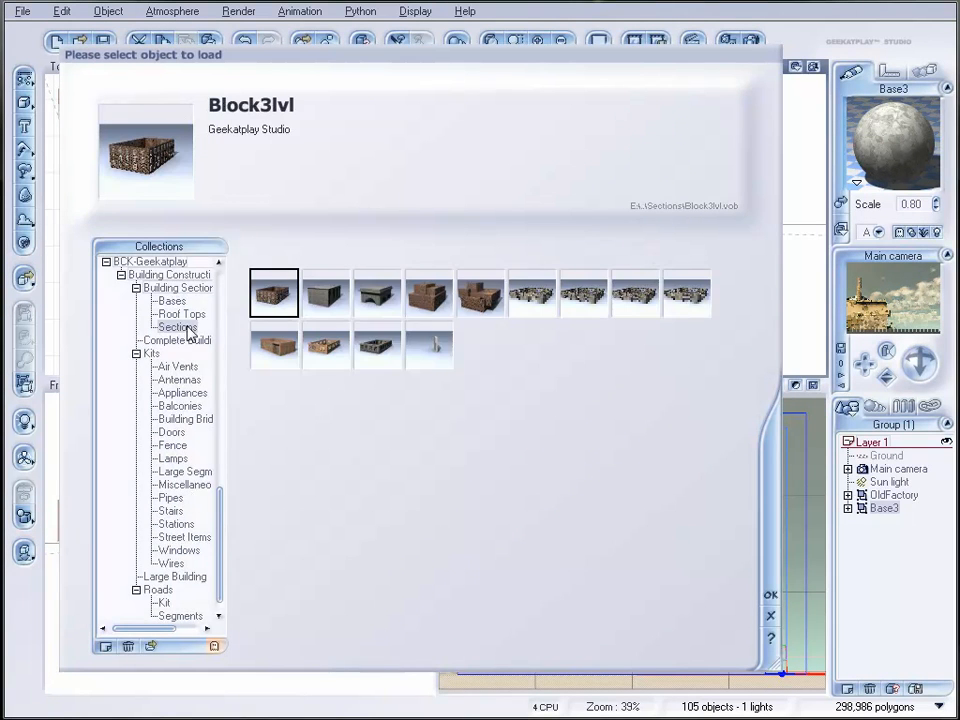
pyautogui.click(283, 352)
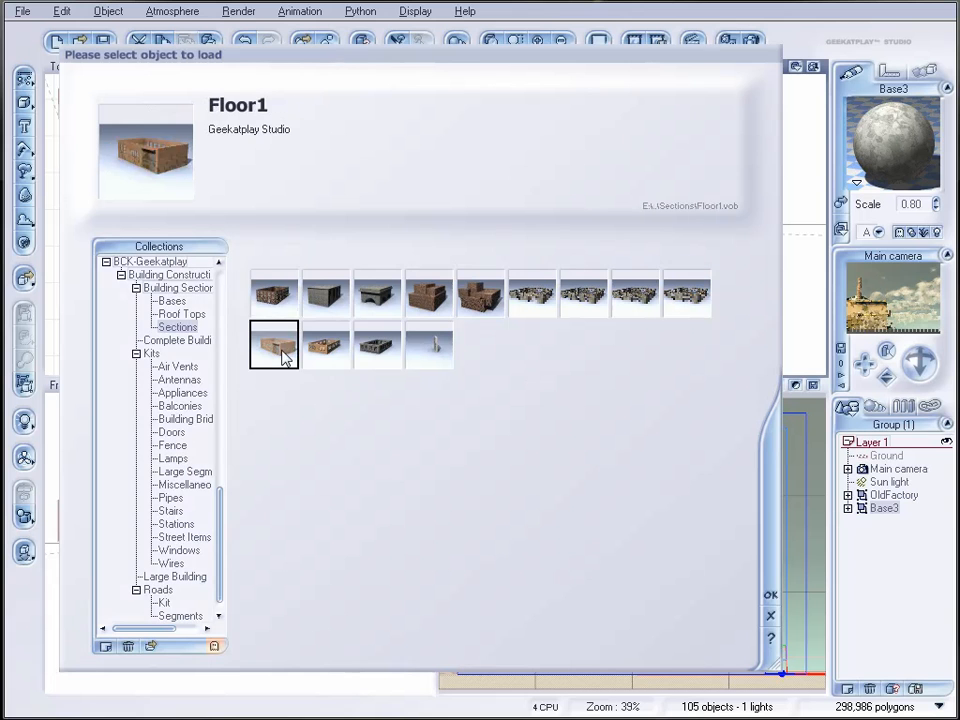
pyautogui.click(771, 590)
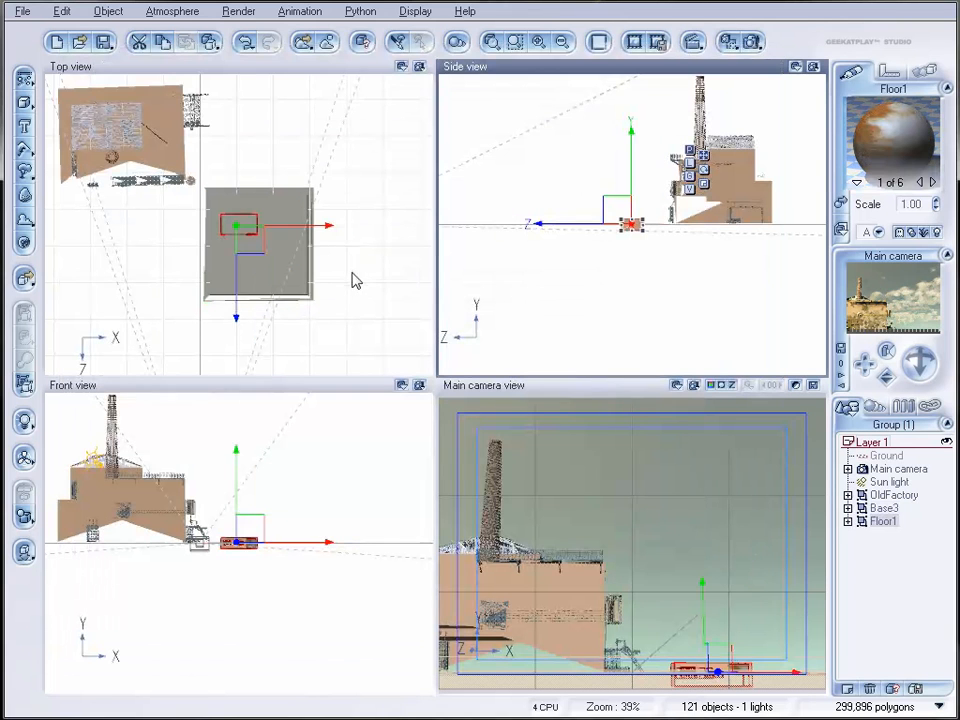
# - Move and enlarge Floor1 to fit within Base3's footprint, and drop it from above onto the base
pyautogui.click(251, 234)
pyautogui.moveTo(251, 234); pyautogui.dragTo(288, 262)
pyautogui.scroll(3, 268, 253)
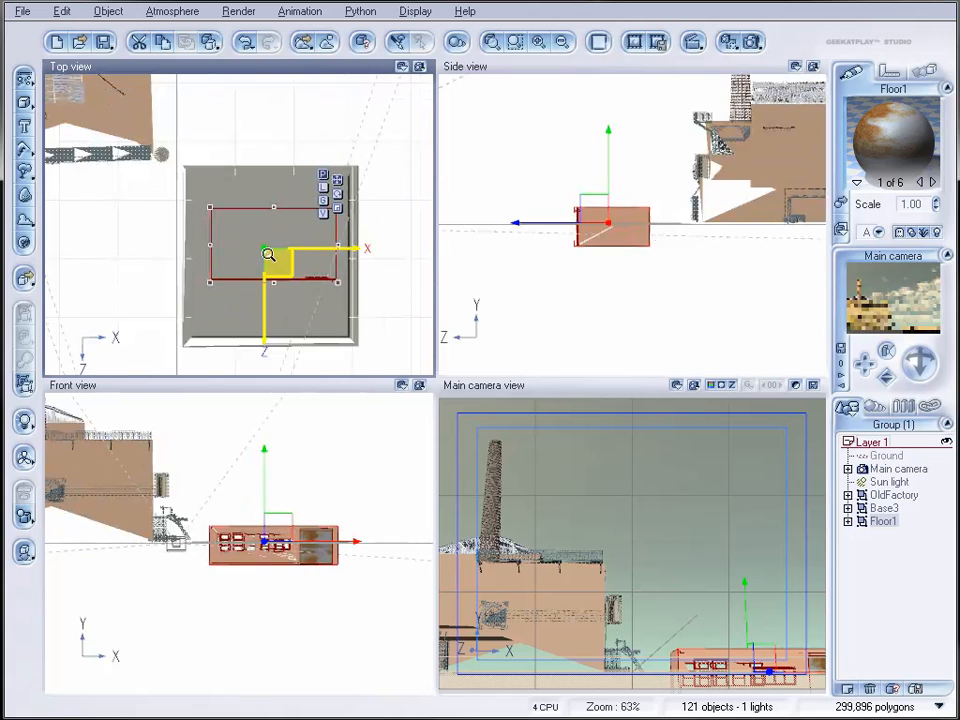
pyautogui.moveTo(287, 269); pyautogui.dragTo(289, 195, button='right')
pyautogui.moveTo(275, 210); pyautogui.dragTo(273, 256)
pyautogui.moveTo(212, 193); pyautogui.dragTo(200, 193)
pyautogui.moveTo(279, 136); pyautogui.dragTo(274, 103)
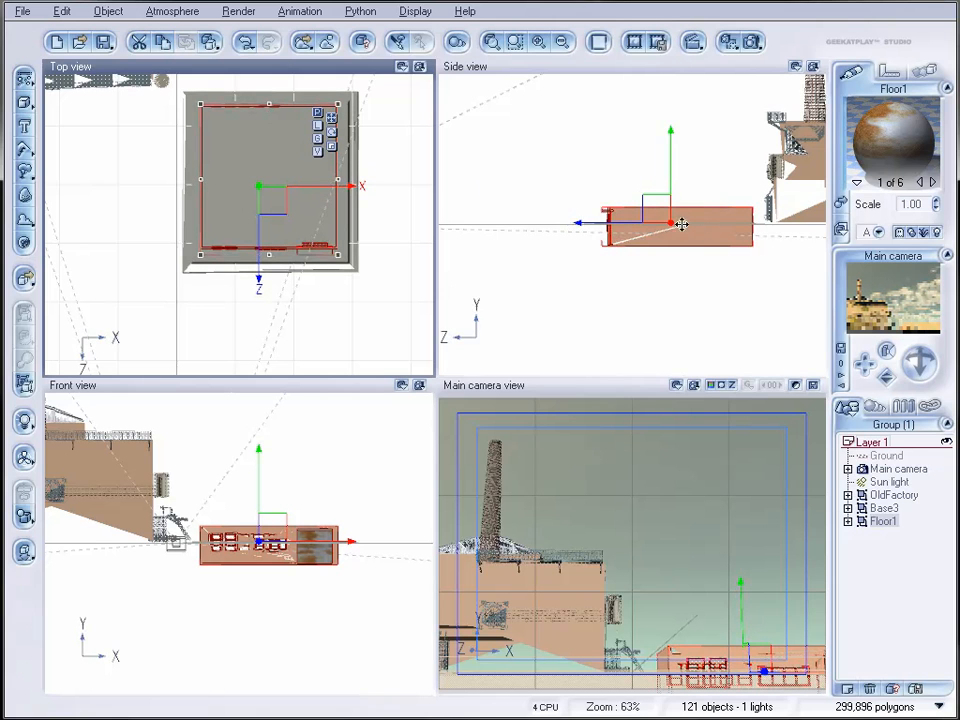
pyautogui.moveTo(671, 178); pyautogui.dragTo(673, 146)
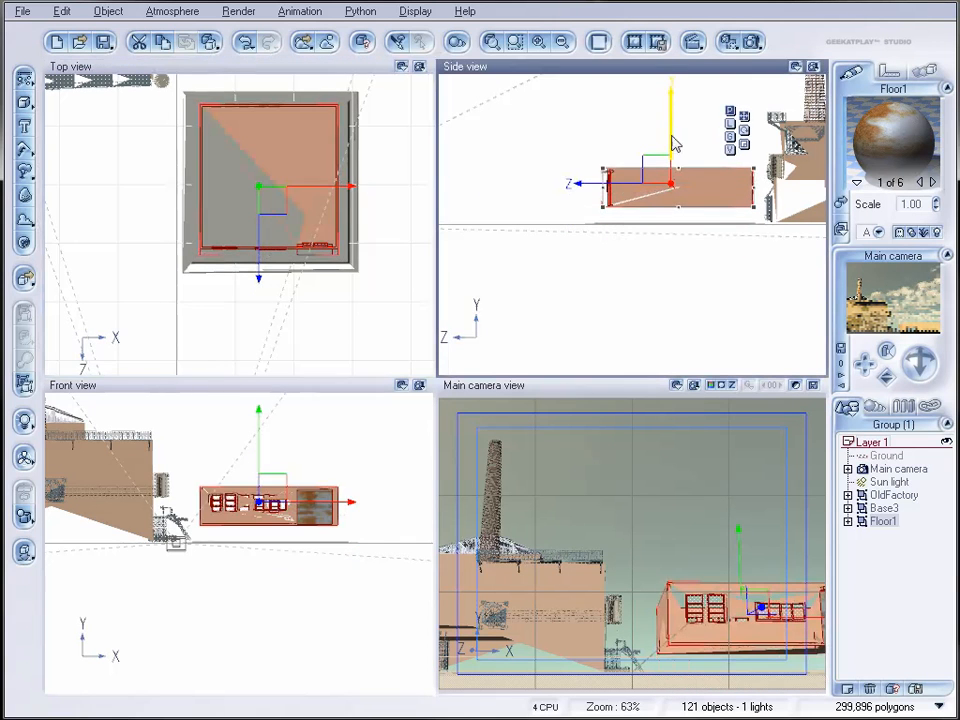
pyautogui.click(25, 551)
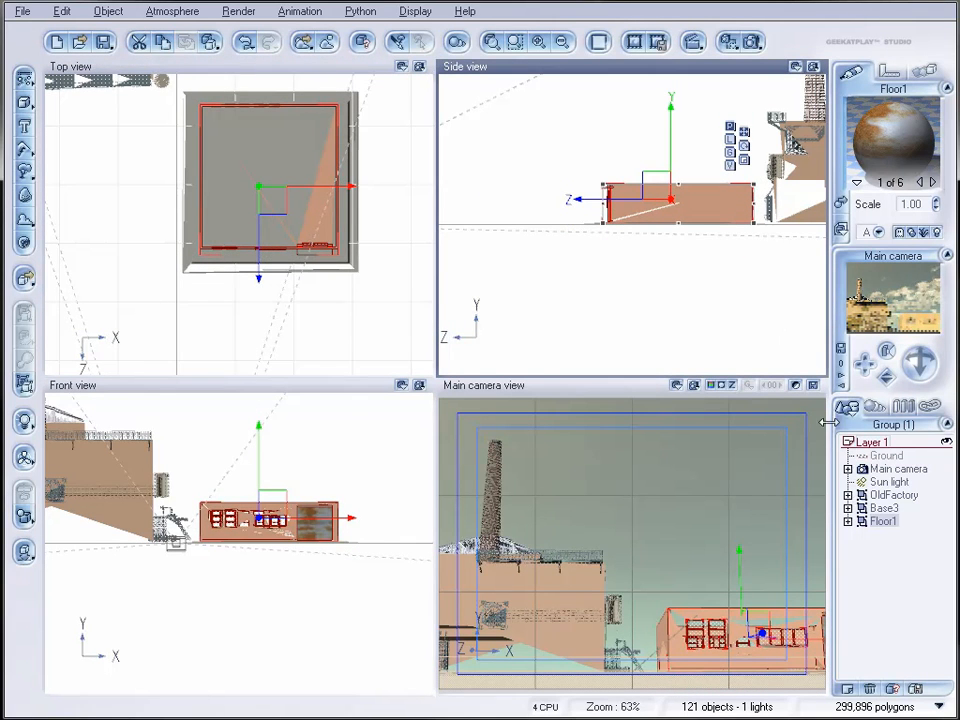
# - Render the main camera view to check the new block, and raise the main camera to frame more of the ground
pyautogui.click(752, 42)
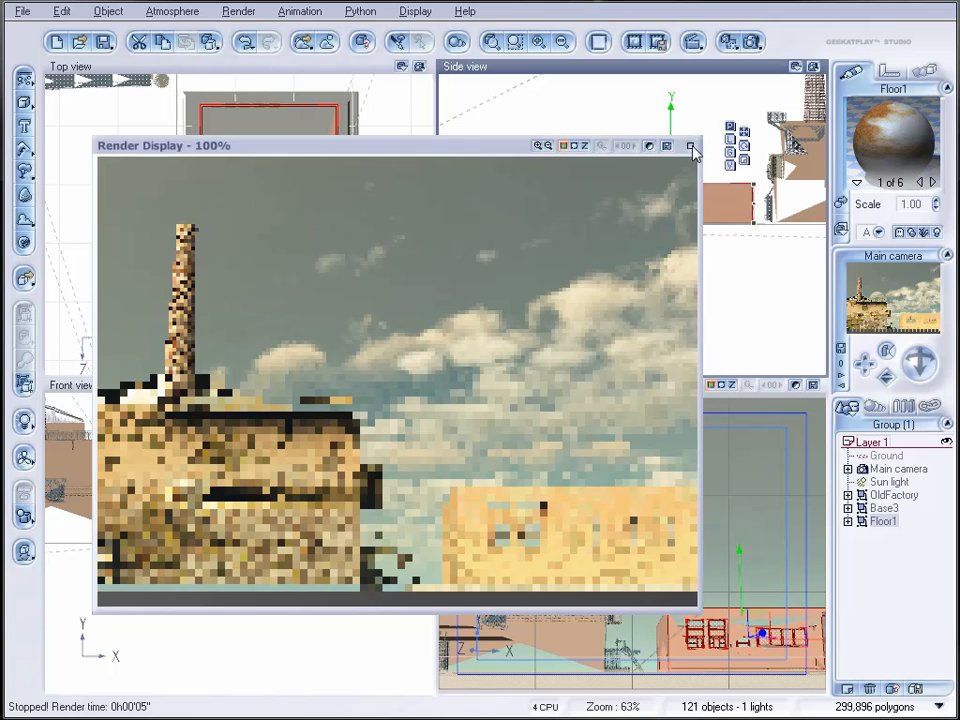
pyautogui.click(690, 146)
pyautogui.click(898, 468)
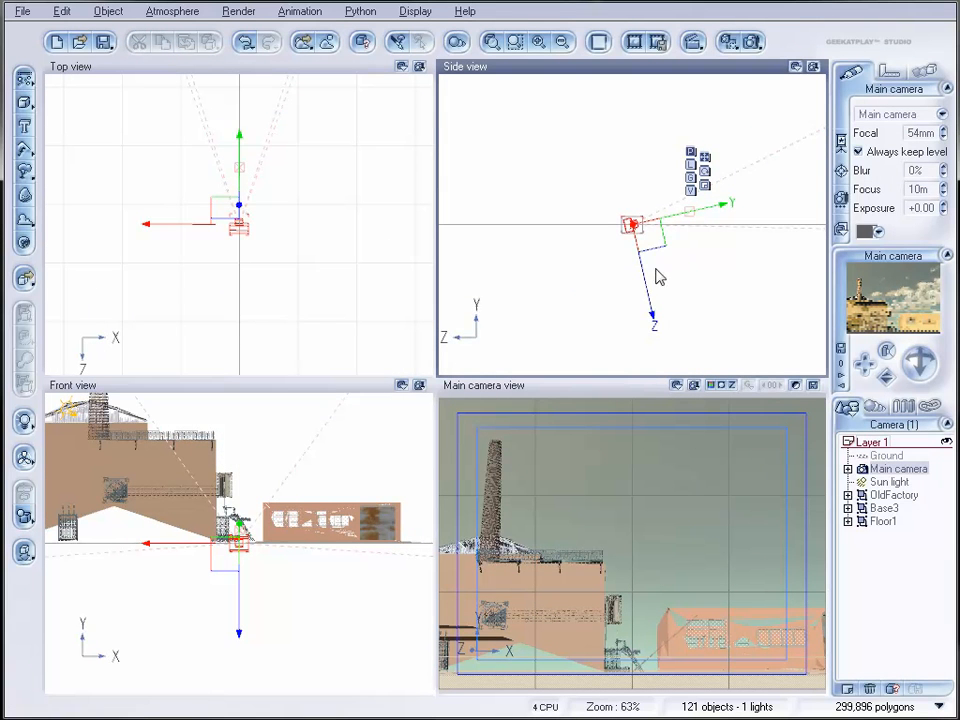
pyautogui.moveTo(653, 299); pyautogui.dragTo(647, 296)
pyautogui.moveTo(920, 362); pyautogui.dragTo(920, 376)
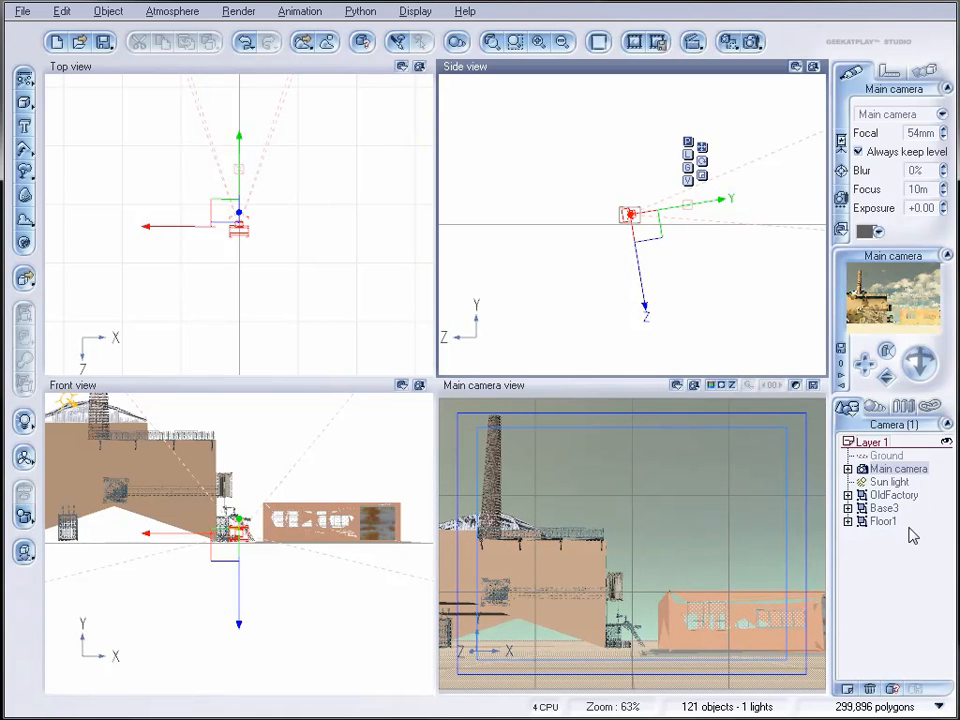
# - Load the Floor2 object from the Sections collection as the next storey of the new building
pyautogui.moveTo(256, 256); pyautogui.dragTo(323, 422, button='right')
pyautogui.moveTo(265, 182); pyautogui.dragTo(120, 430, button='right')
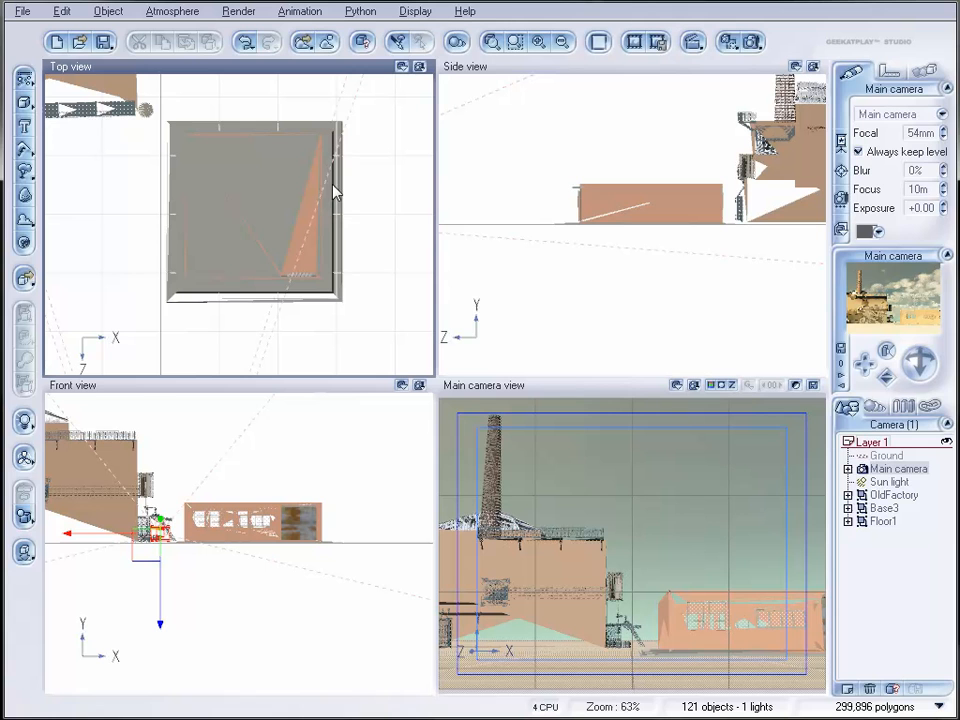
pyautogui.click(882, 521)
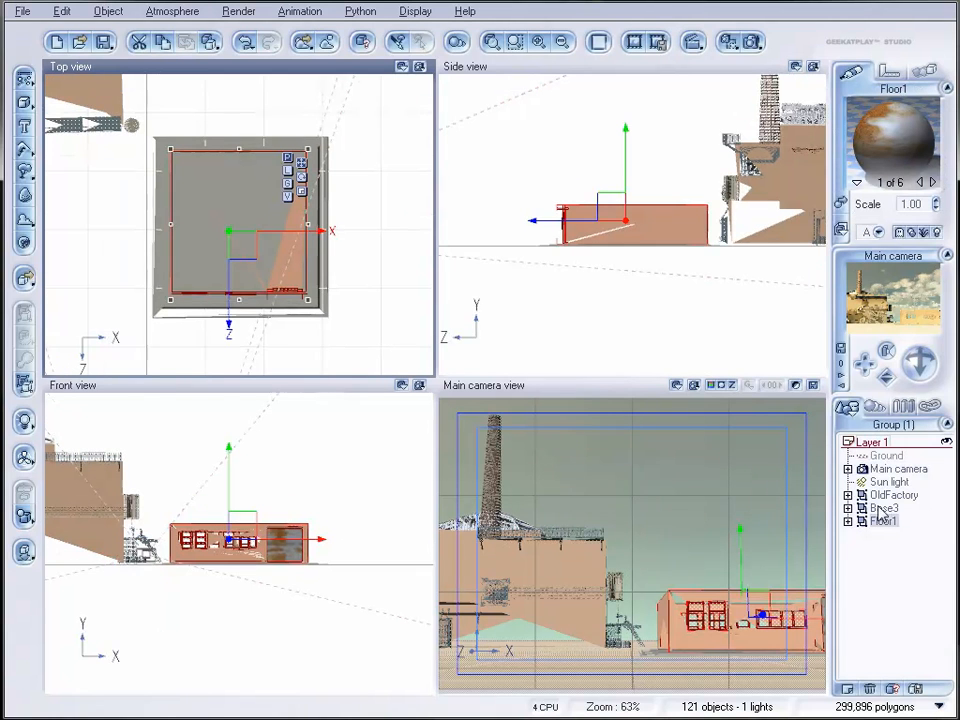
pyautogui.click(28, 12)
pyautogui.click(108, 226)
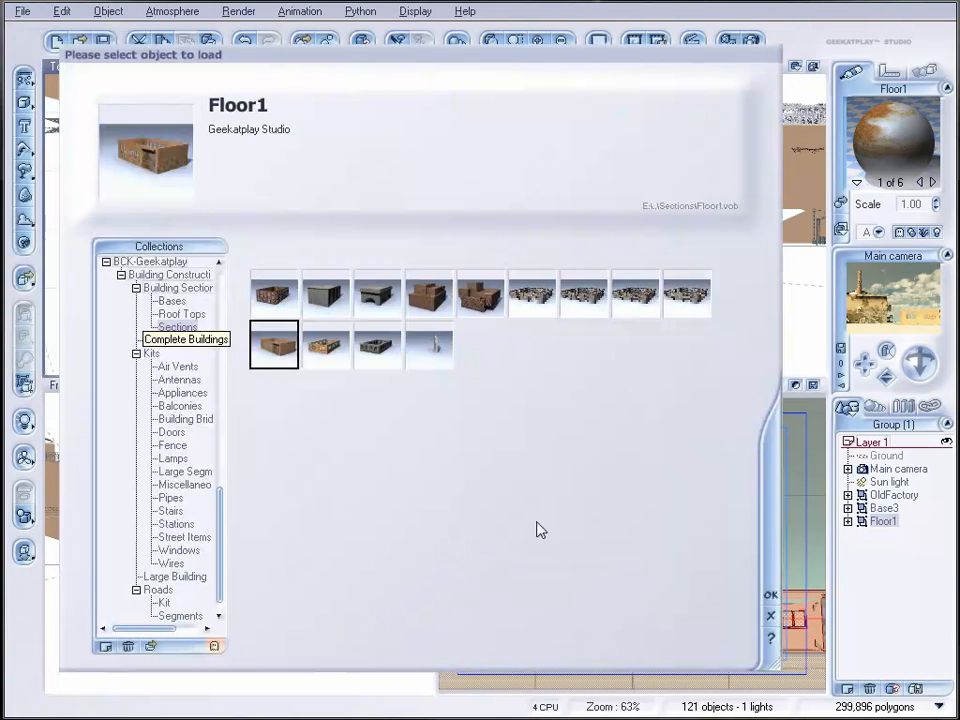
pyautogui.click(326, 350)
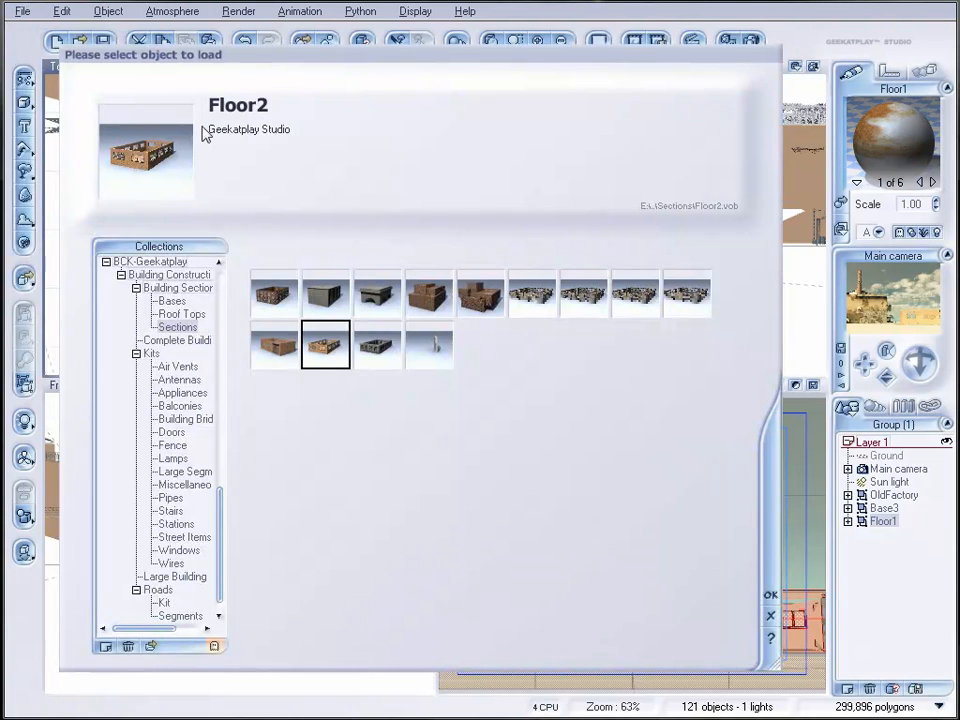
pyautogui.click(770, 597)
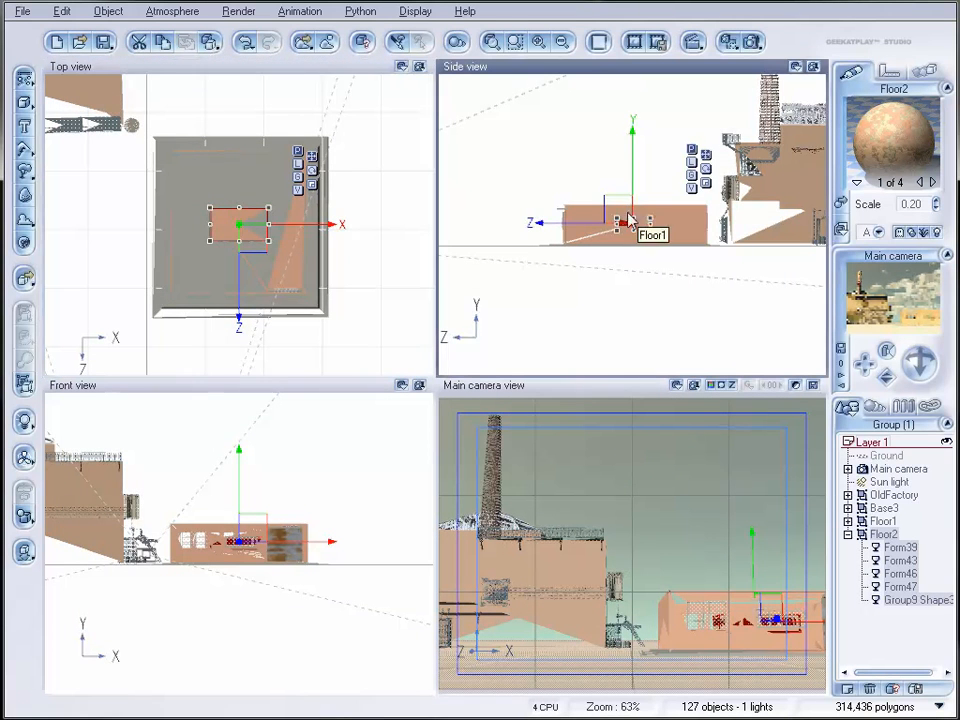
# - Enlarge Floor2 to roughly the size of Floor1, raise it above that storey, and stretch its depth to match the walls below
pyautogui.moveTo(648, 218); pyautogui.dragTo(702, 191)
pyautogui.moveTo(616, 212); pyautogui.dragTo(567, 221)
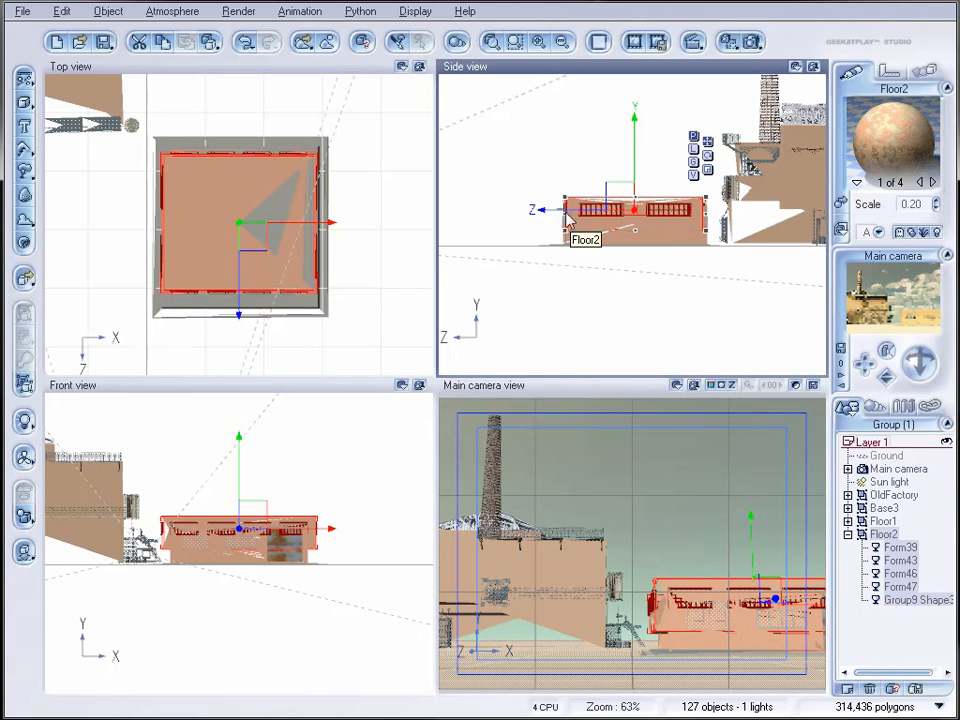
pyautogui.scroll(2, 671, 261)
pyautogui.moveTo(636, 153); pyautogui.dragTo(639, 118)
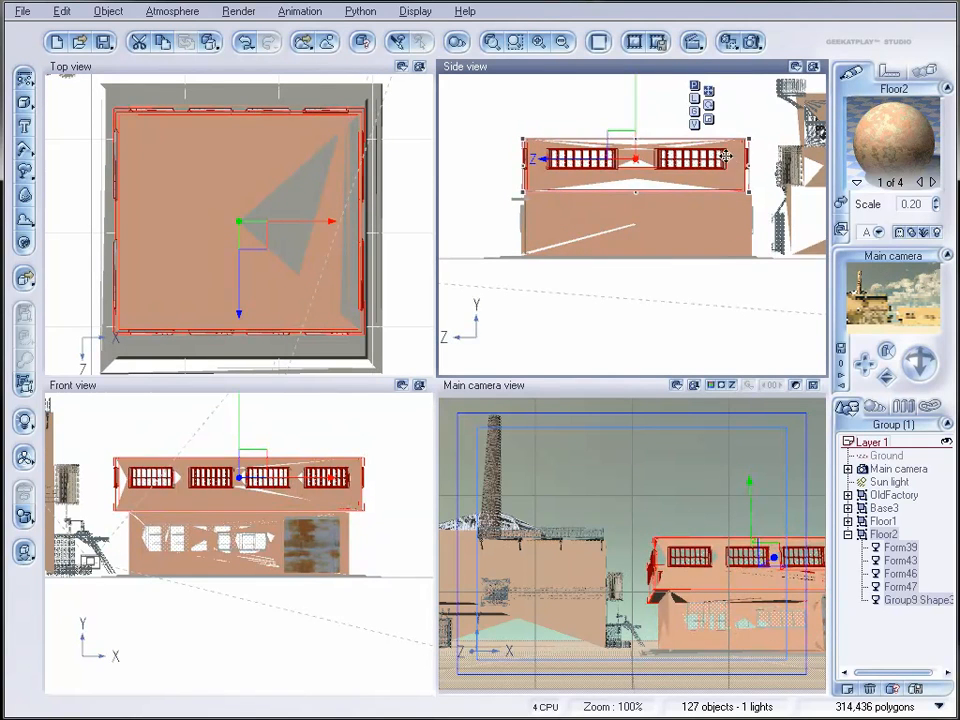
pyautogui.moveTo(748, 165); pyautogui.dragTo(755, 165)
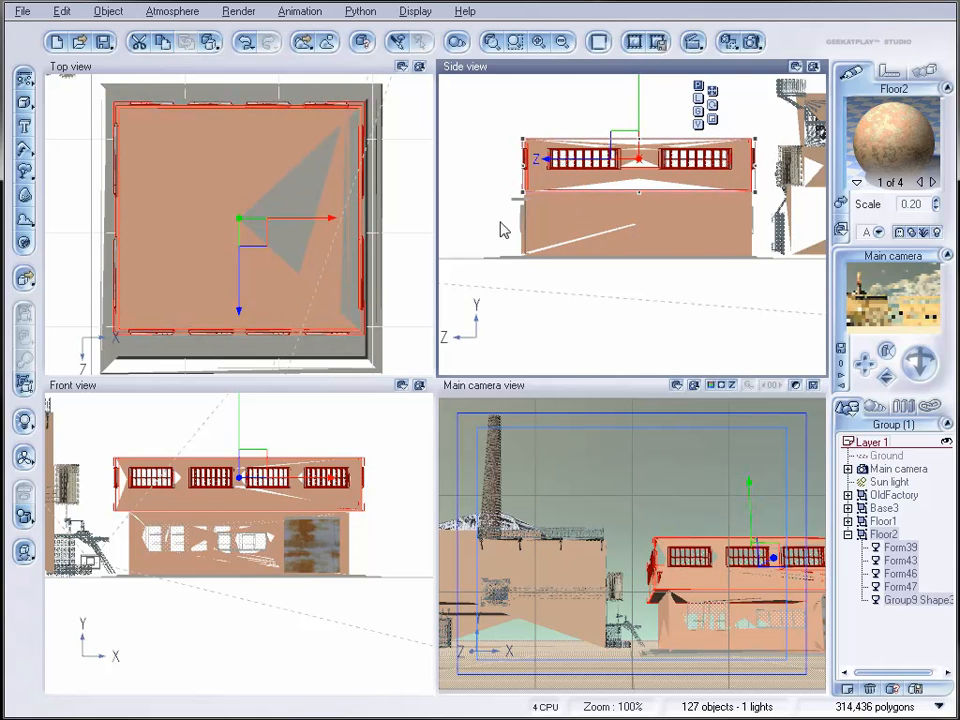
# - Narrow Floor2 from both ends so its width matches the Floor1 walls below
pyautogui.click(317, 261)
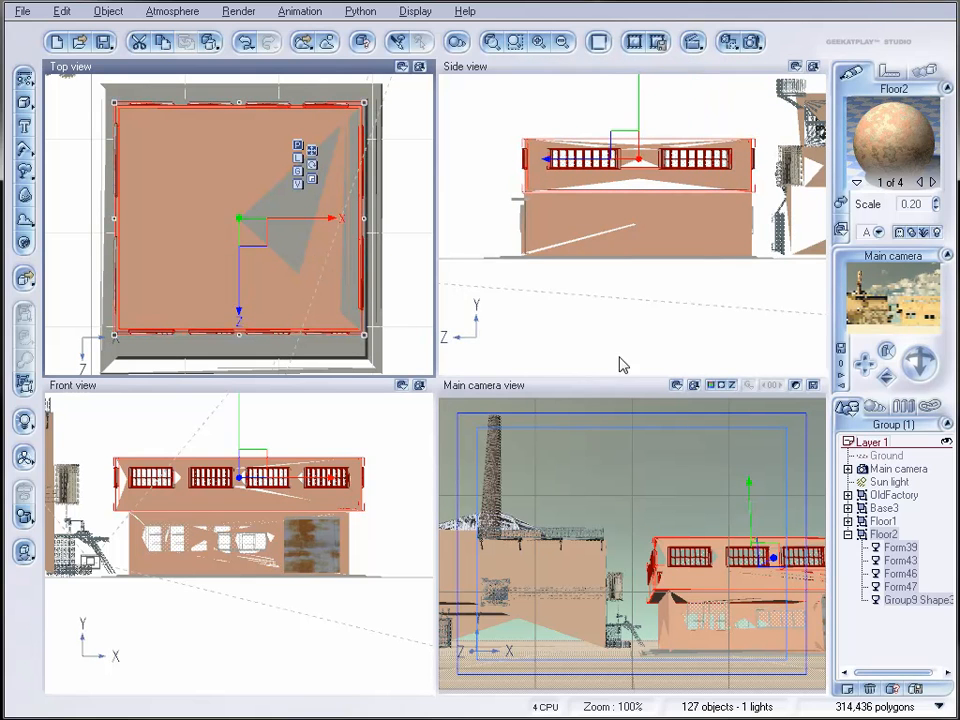
pyautogui.click(114, 487)
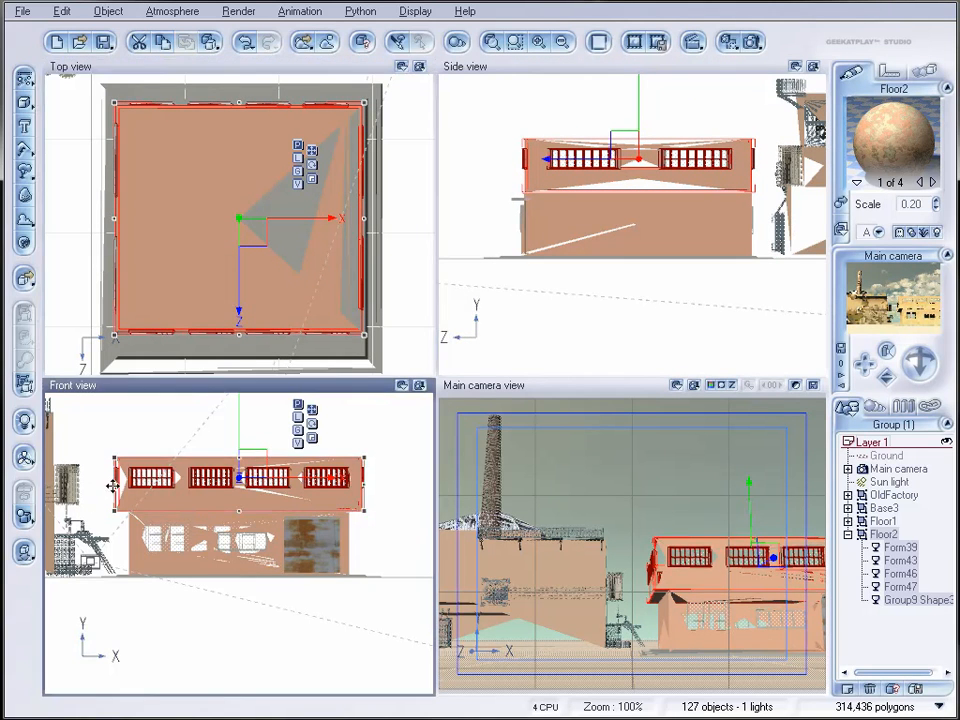
pyautogui.moveTo(115, 487); pyautogui.dragTo(131, 487)
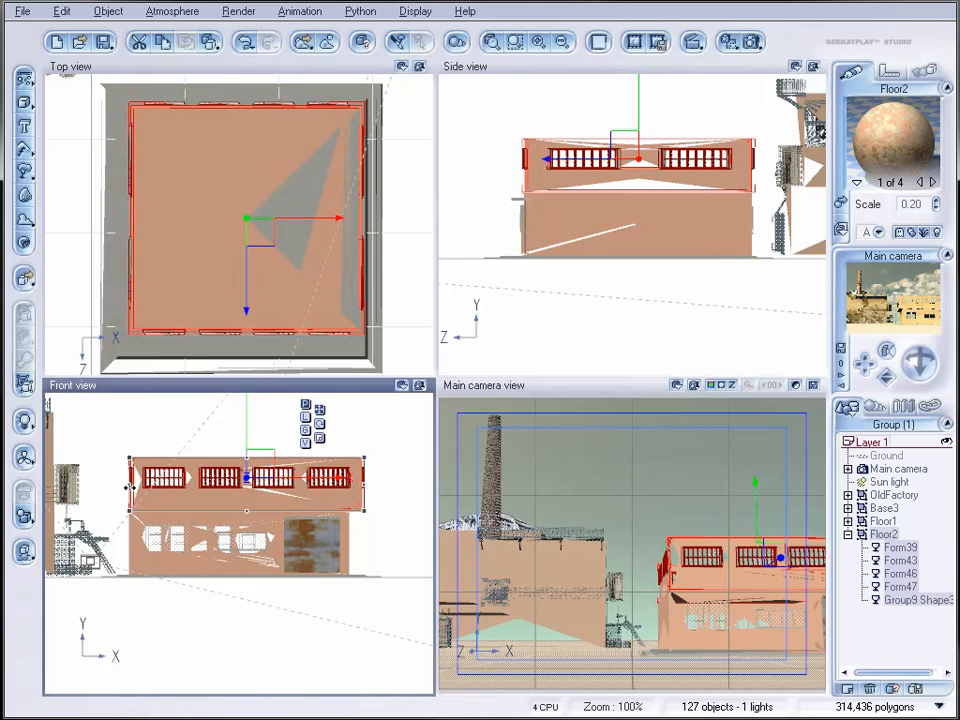
pyautogui.moveTo(368, 484); pyautogui.dragTo(353, 485)
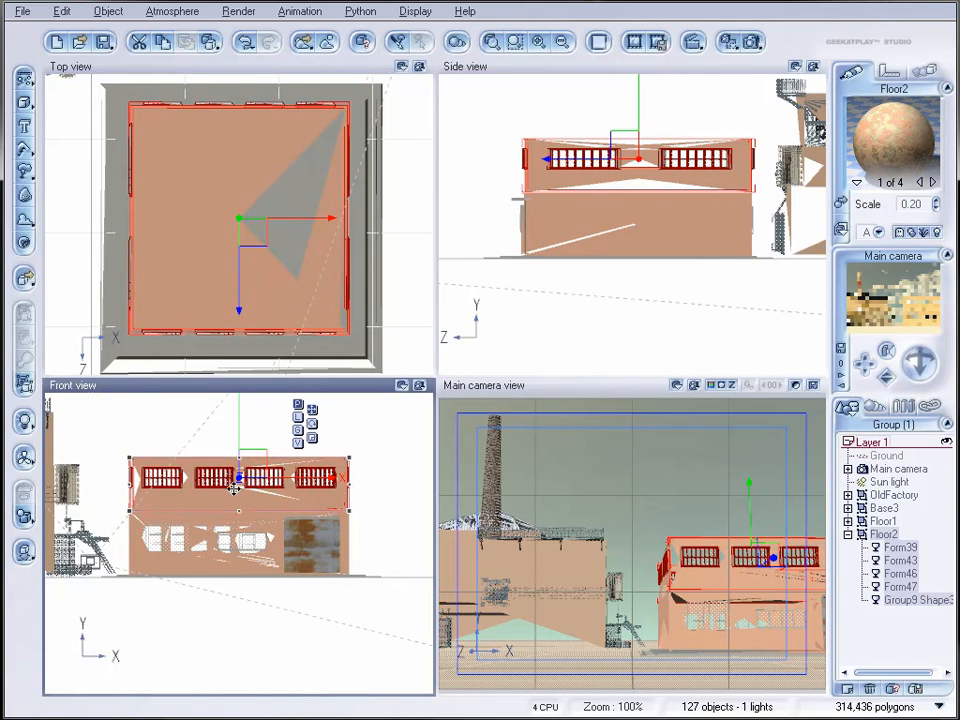
# - Lower Floor2 slightly so it sits on top of Floor1, and collapse its group in the object list
pyautogui.scroll(5, 233, 488)
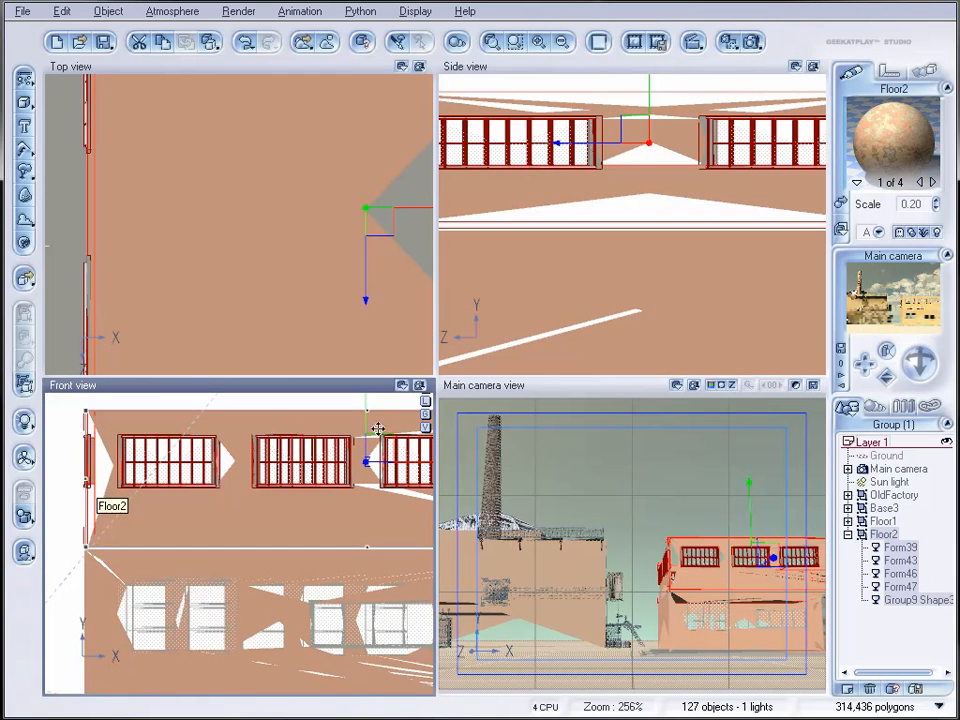
pyautogui.moveTo(366, 402); pyautogui.dragTo(366, 404)
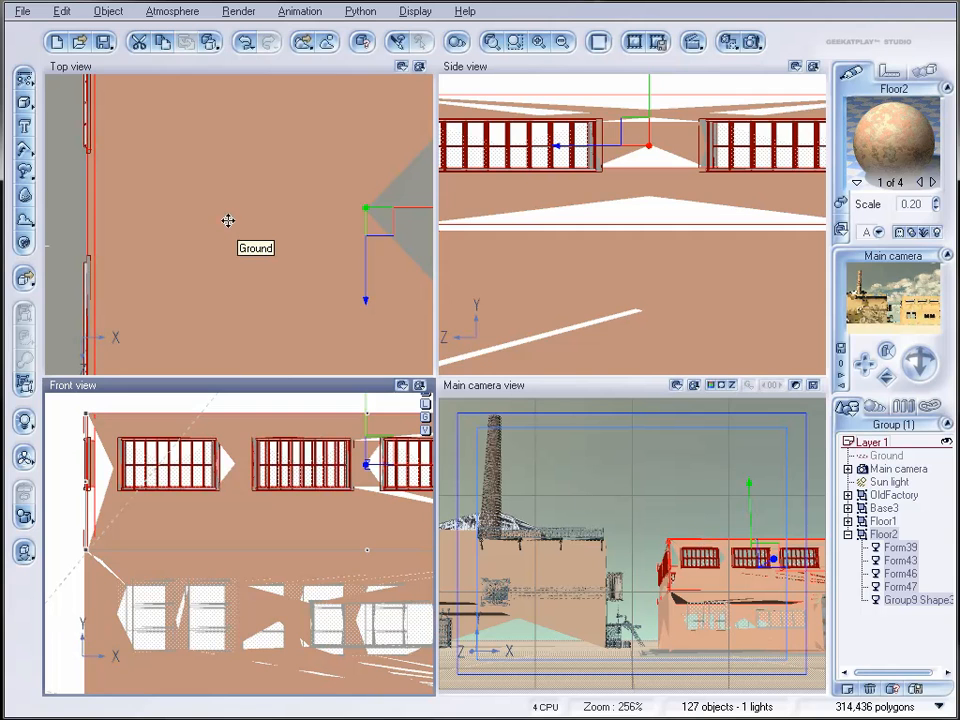
pyautogui.scroll(-5, 189, 253)
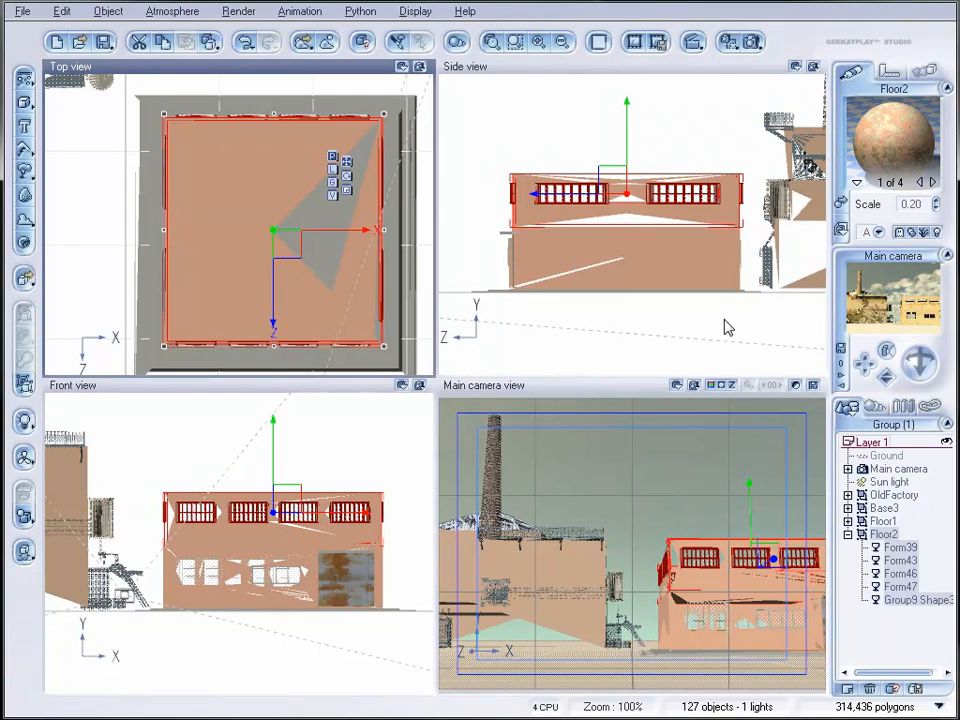
pyautogui.click(848, 535)
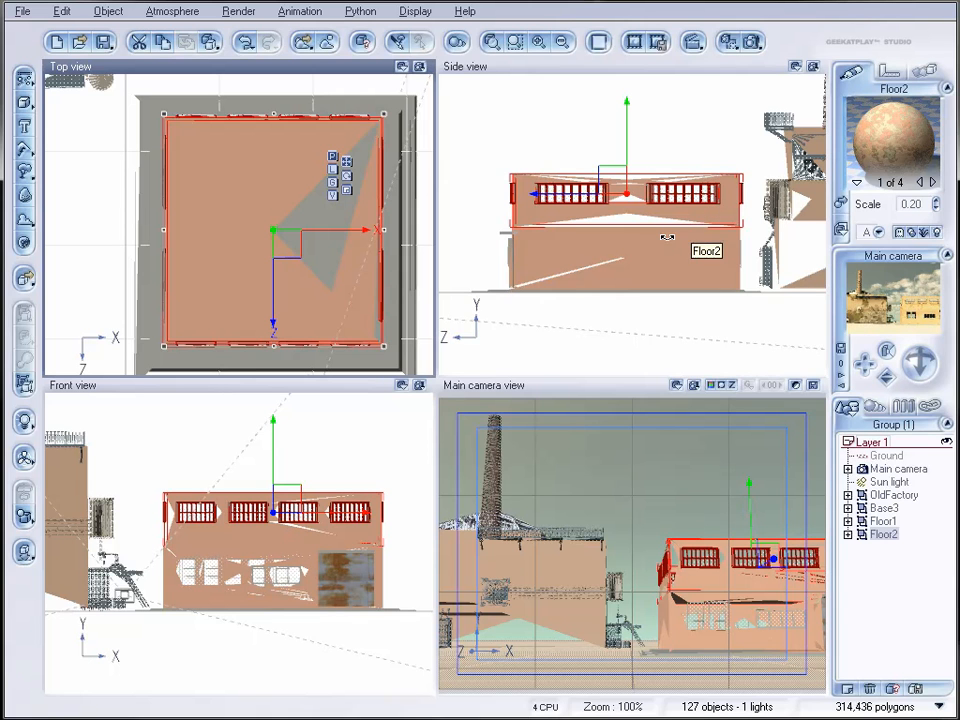
pyautogui.moveTo(593, 201); pyautogui.dragTo(598, 256, button='right')
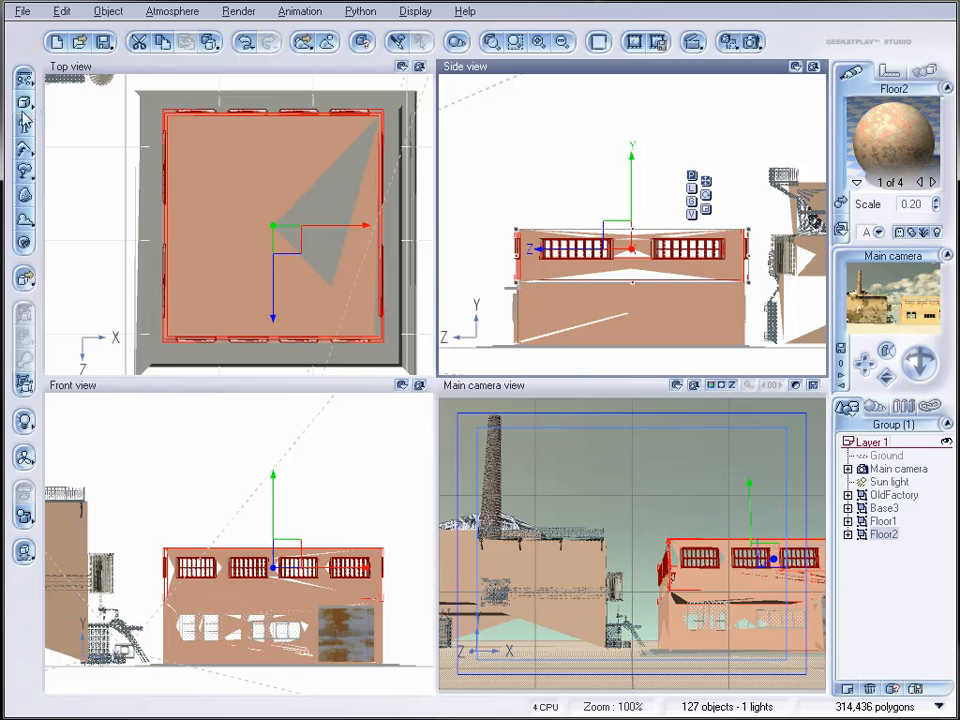
# - Load the Roundroof object from the Roof Tops collection
pyautogui.click(22, 12)
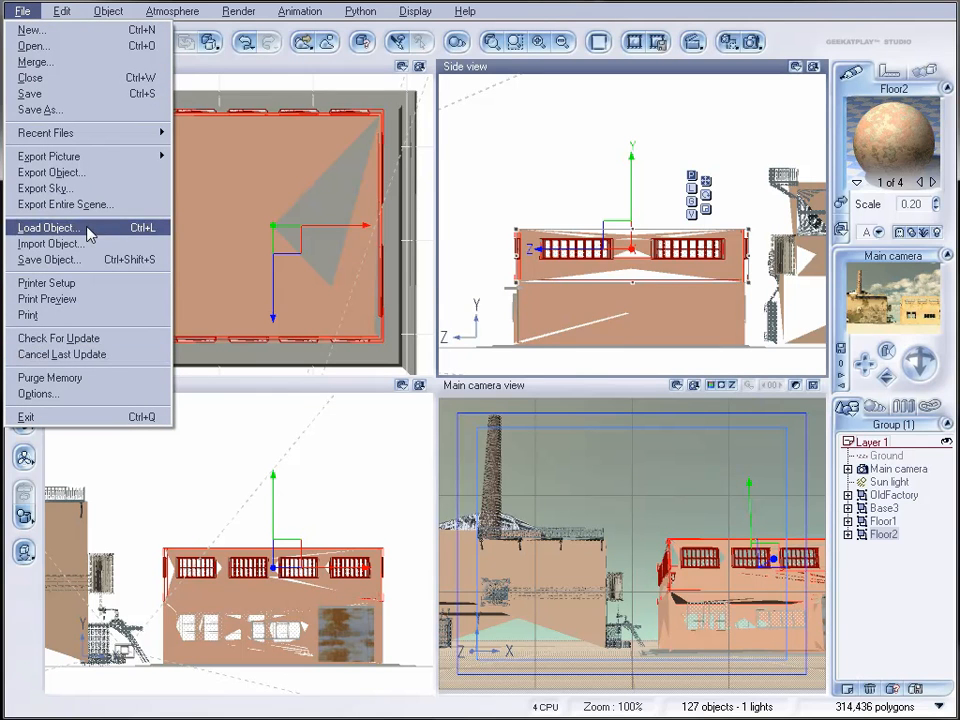
pyautogui.click(50, 228)
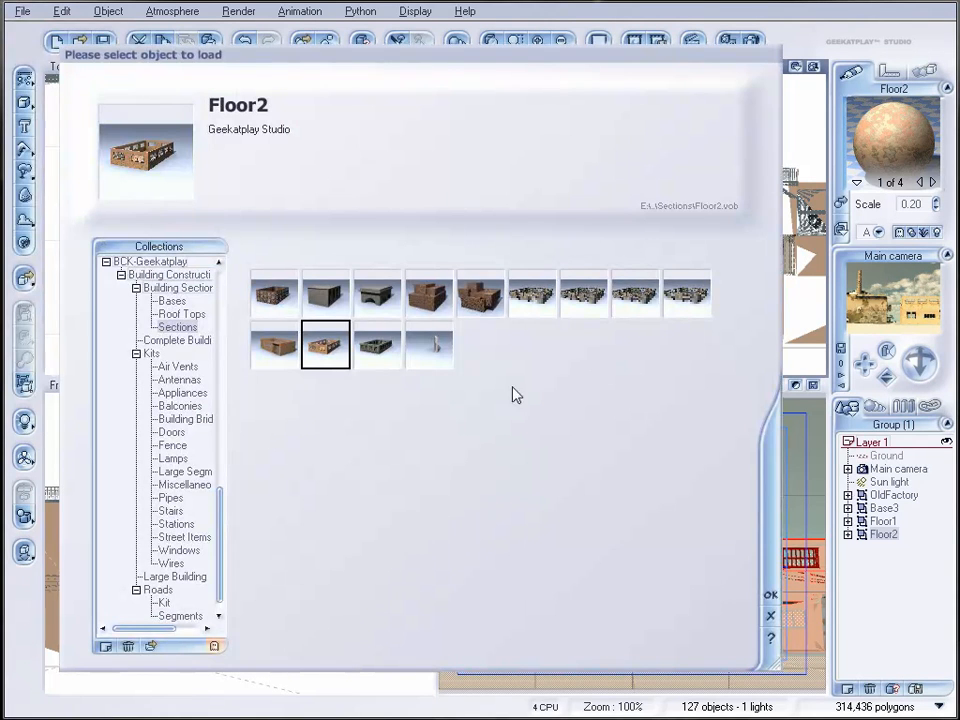
pyautogui.click(540, 296)
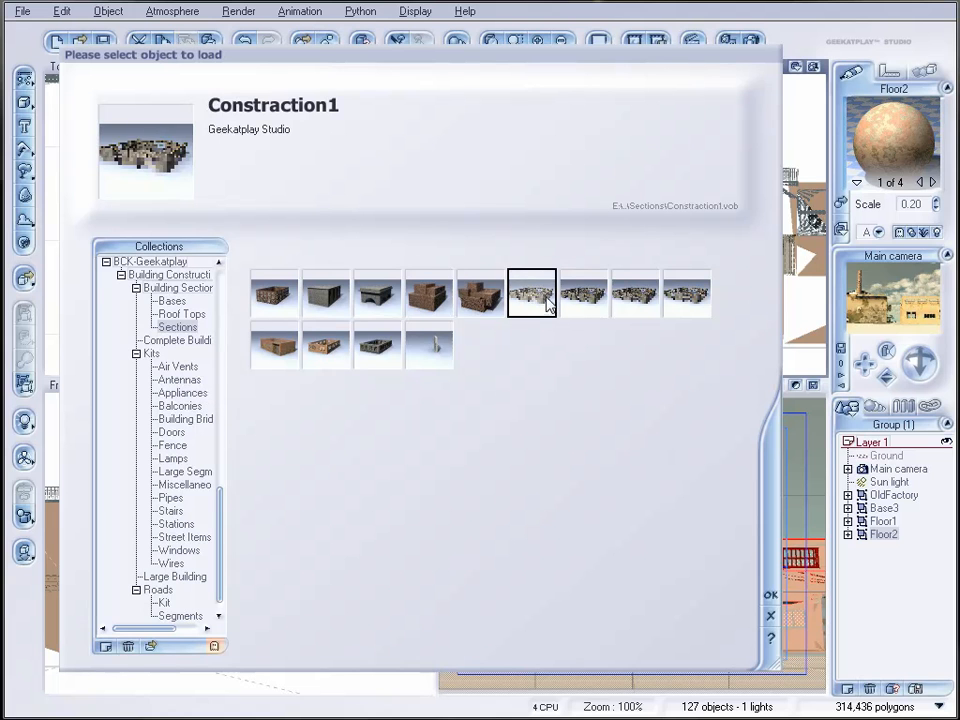
pyautogui.click(622, 314)
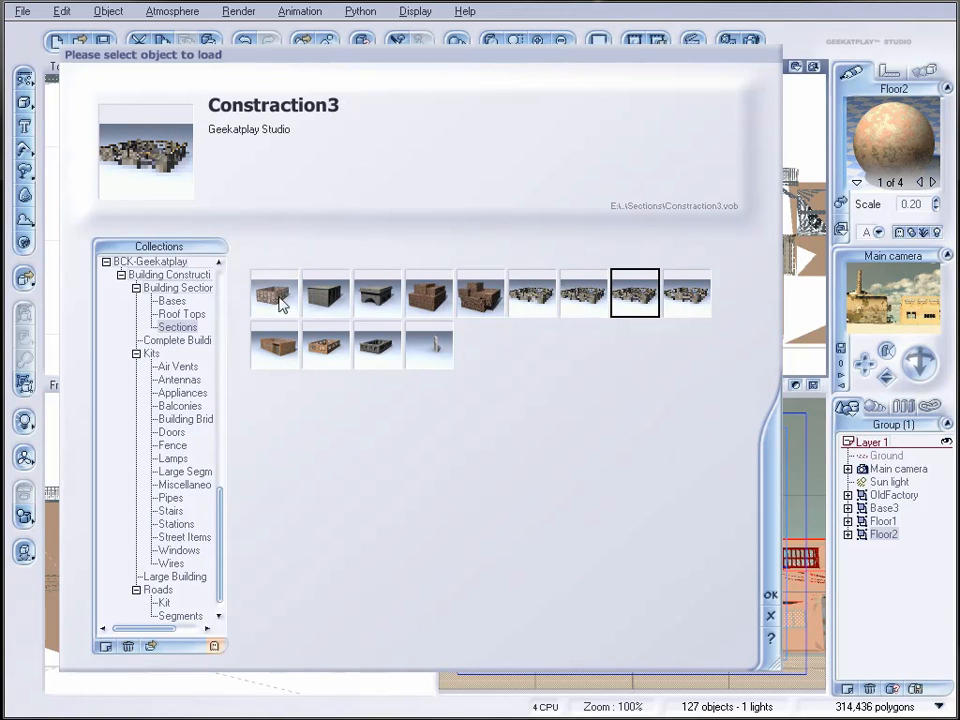
pyautogui.click(184, 316)
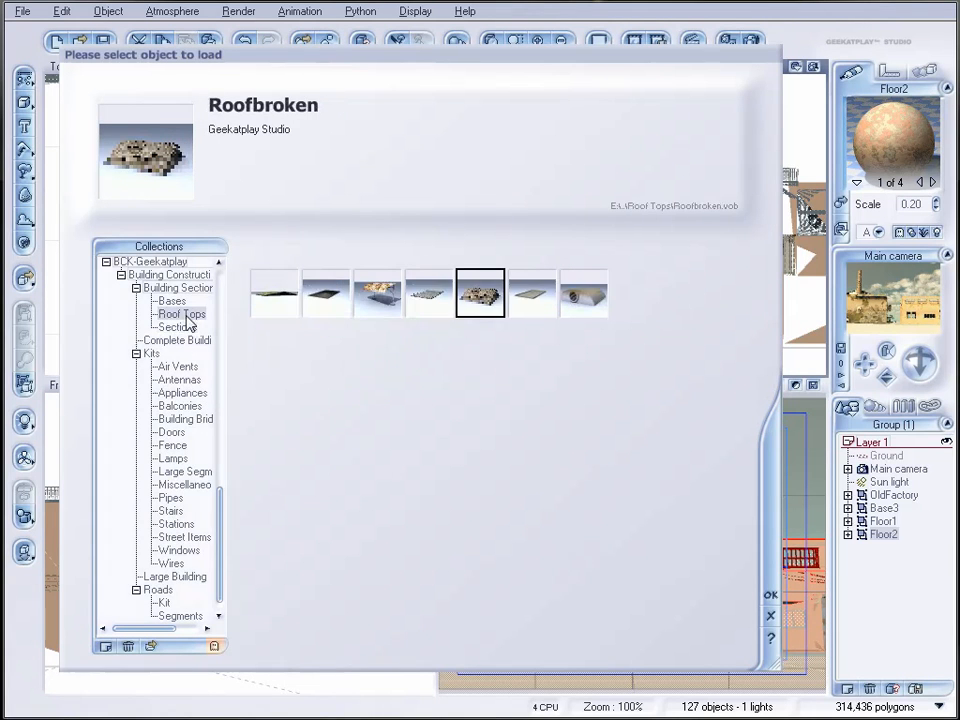
pyautogui.click(531, 312)
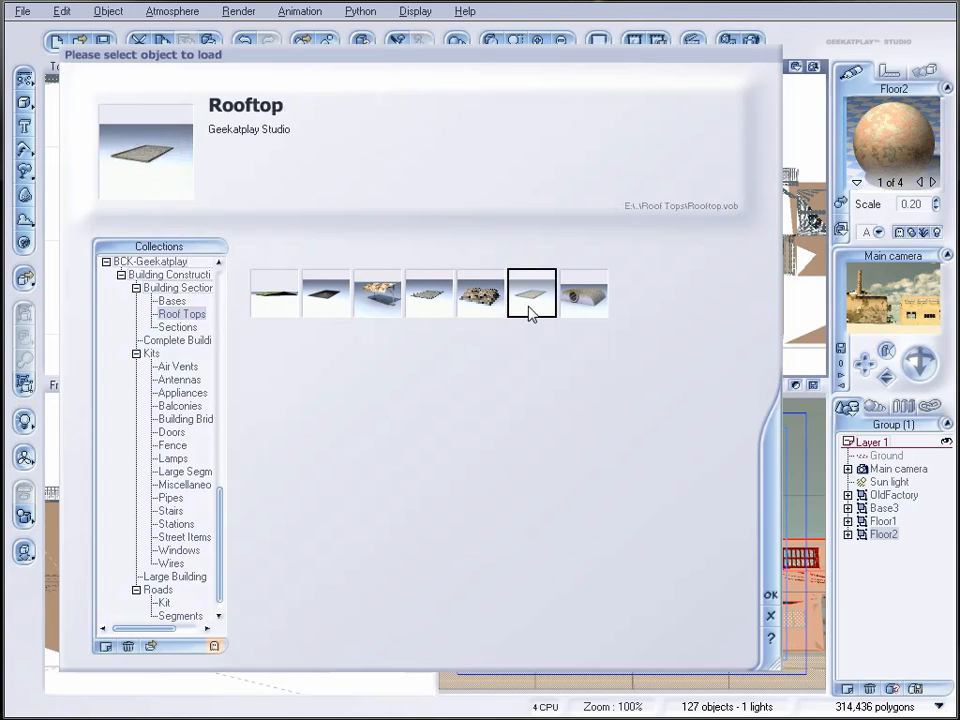
pyautogui.click(583, 303)
pyautogui.click(764, 593)
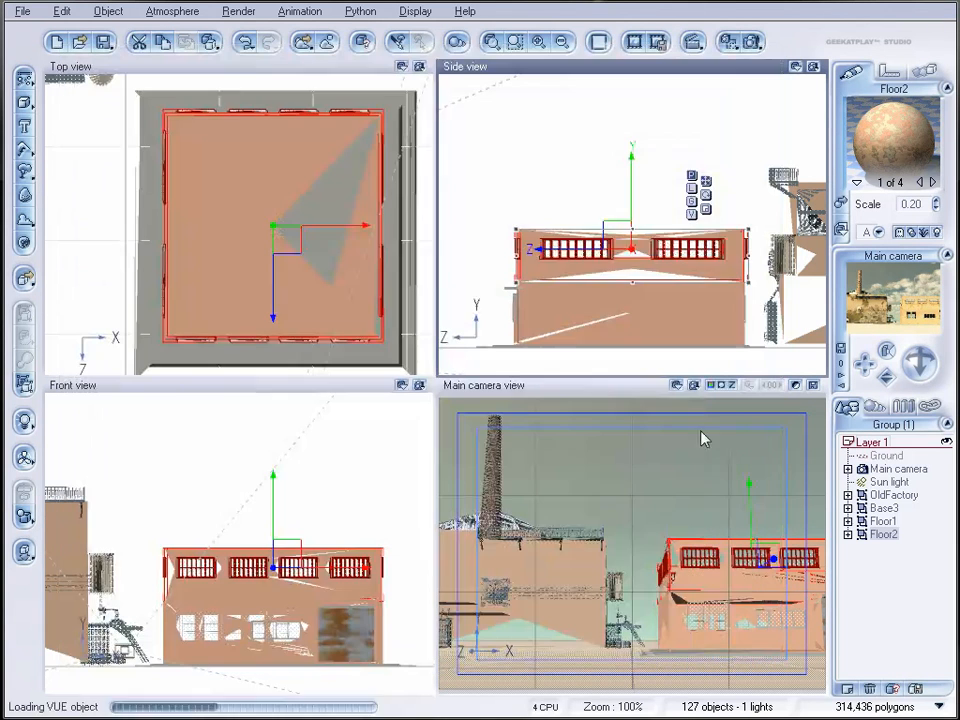
# - Rotate Roundroof a quarter turn in plan, centre and enlarge it to cover Floor2, and raise it onto the upper storey
pyautogui.moveTo(250, 377)
pyautogui.mouseDown()
pyautogui.moveTo(272, 377)
pyautogui.moveTo(244, 369)
pyautogui.mouseUp()
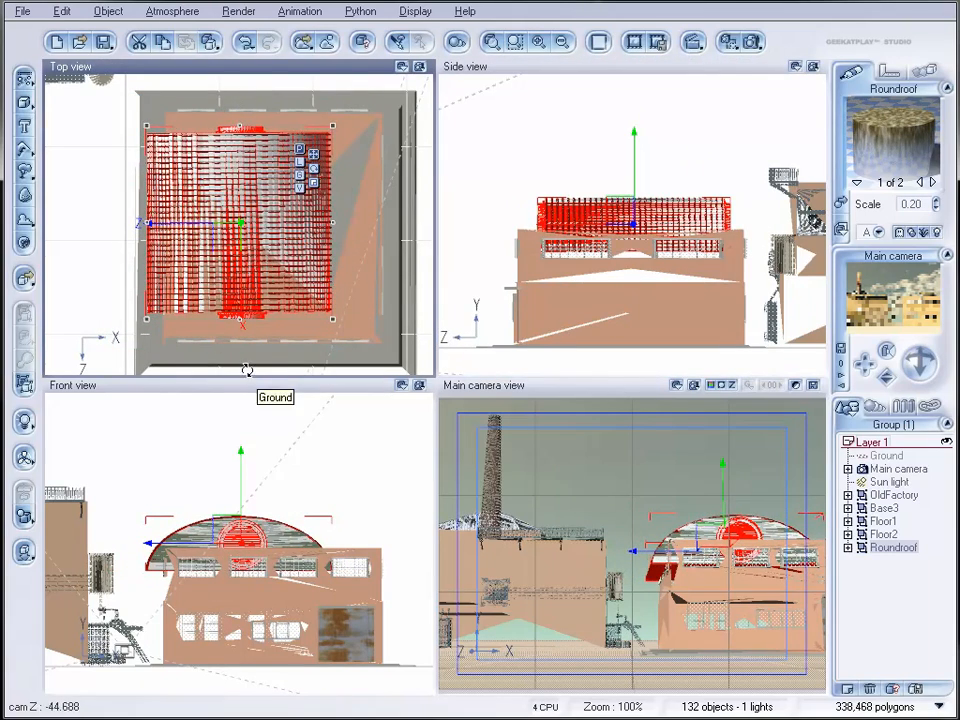
pyautogui.moveTo(221, 231); pyautogui.dragTo(256, 233)
pyautogui.moveTo(273, 126); pyautogui.dragTo(271, 98)
pyautogui.moveTo(178, 210); pyautogui.dragTo(158, 209)
pyautogui.moveTo(358, 208); pyautogui.dragTo(391, 209)
pyautogui.moveTo(277, 322); pyautogui.dragTo(277, 355)
pyautogui.moveTo(640, 181)
pyautogui.mouseDown()
pyautogui.moveTo(636, 139)
pyautogui.moveTo(640, 157)
pyautogui.mouseUp()
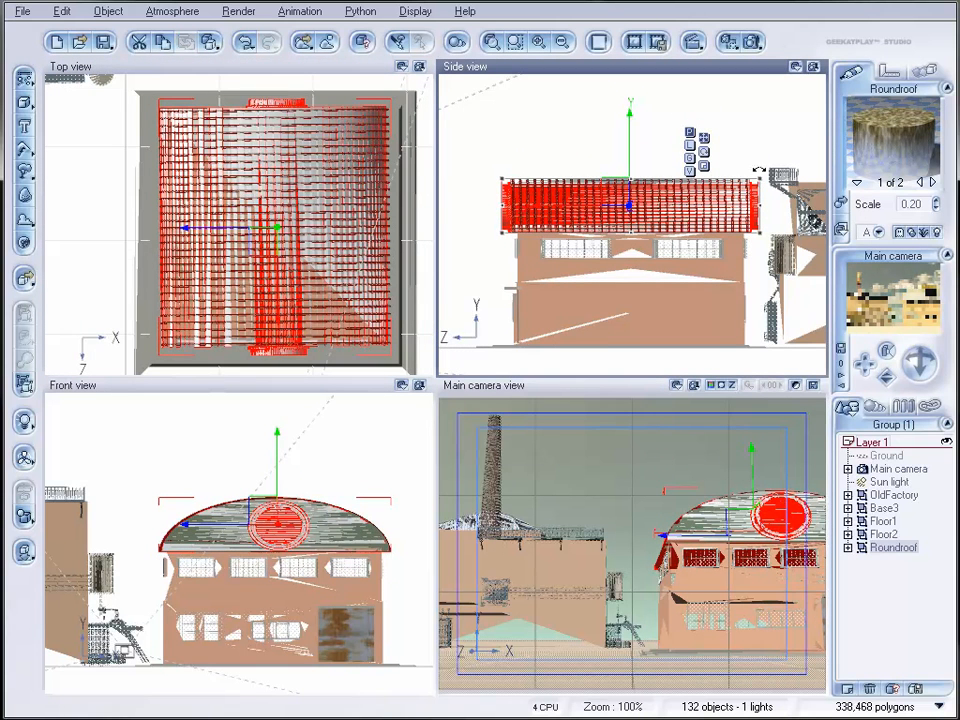
# - Render the main camera view to check the new building with its round roof, and close the render display
pyautogui.click(752, 41)
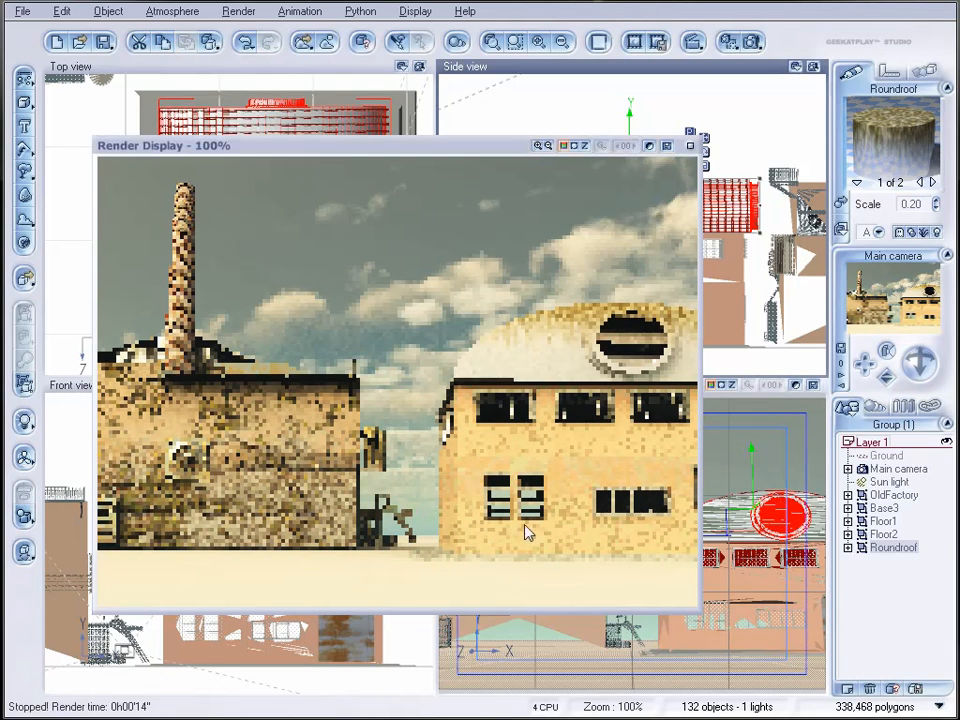
pyautogui.rightClick(670, 174)
pyautogui.click(698, 326)
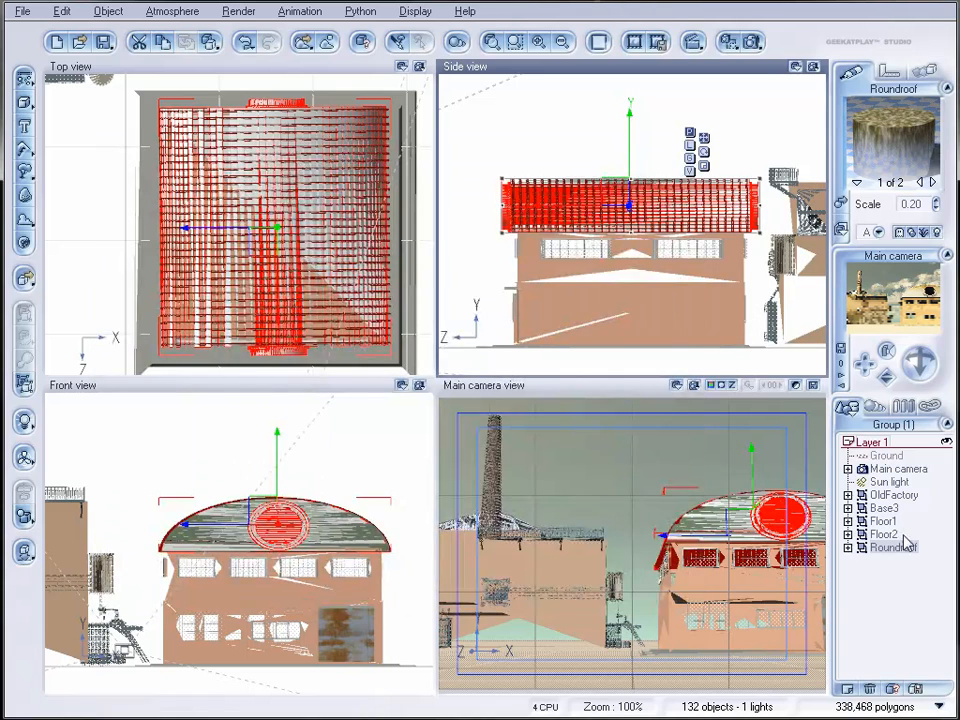
# - Select the OldFactory group and lower it slightly towards the ground
pyautogui.click(893, 495)
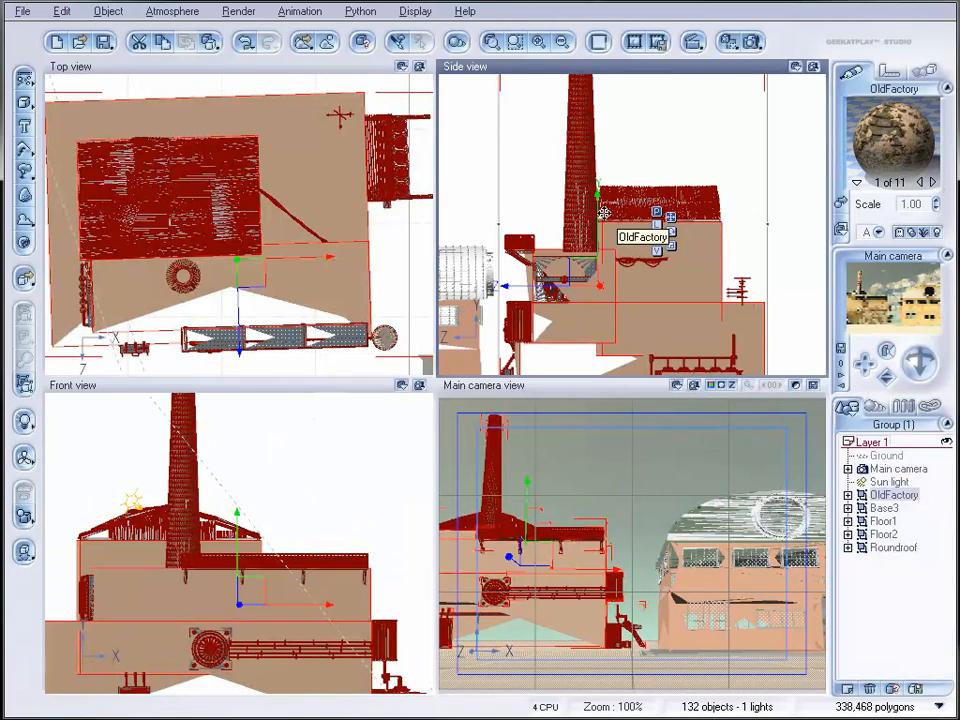
pyautogui.moveTo(596, 215); pyautogui.dragTo(596, 219)
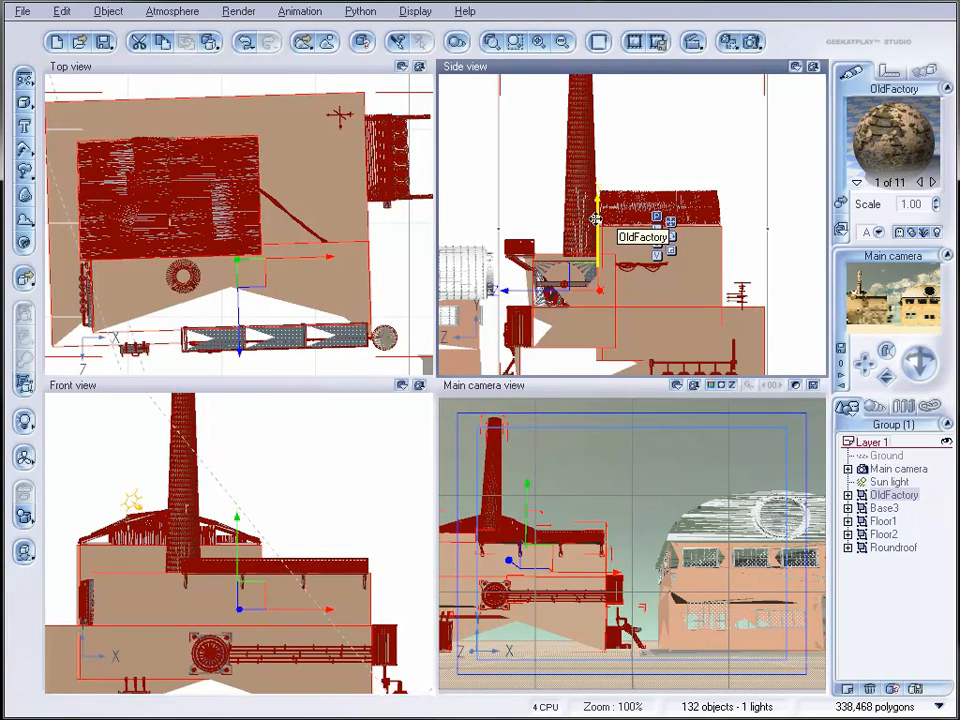
pyautogui.moveTo(302, 364); pyautogui.dragTo(254, 147, button='right')
pyautogui.scroll(-3, 256, 233)
pyautogui.moveTo(405, 295); pyautogui.dragTo(315, 168, button='right')
pyautogui.moveTo(253, 183); pyautogui.dragTo(258, 238, button='right')
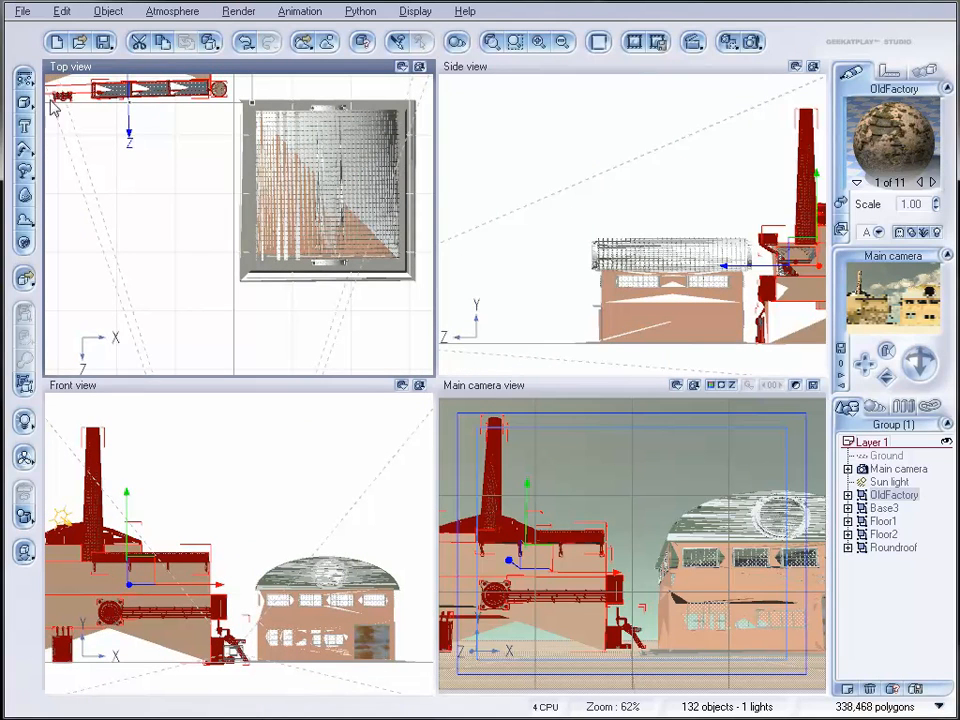
# - Browse the Bases and Sections collections in the object library, previewing Block3lvl, Buildingblock2, Wall segment and Levelwindows
pyautogui.click(22, 11)
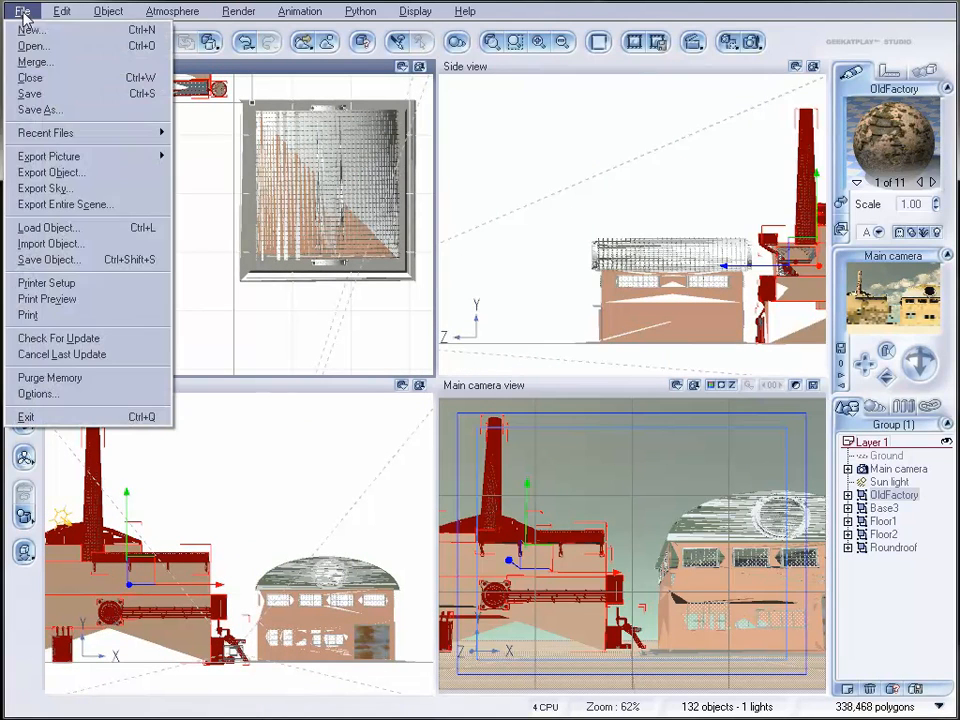
pyautogui.click(115, 228)
pyautogui.moveTo(222, 537); pyautogui.dragTo(224, 483)
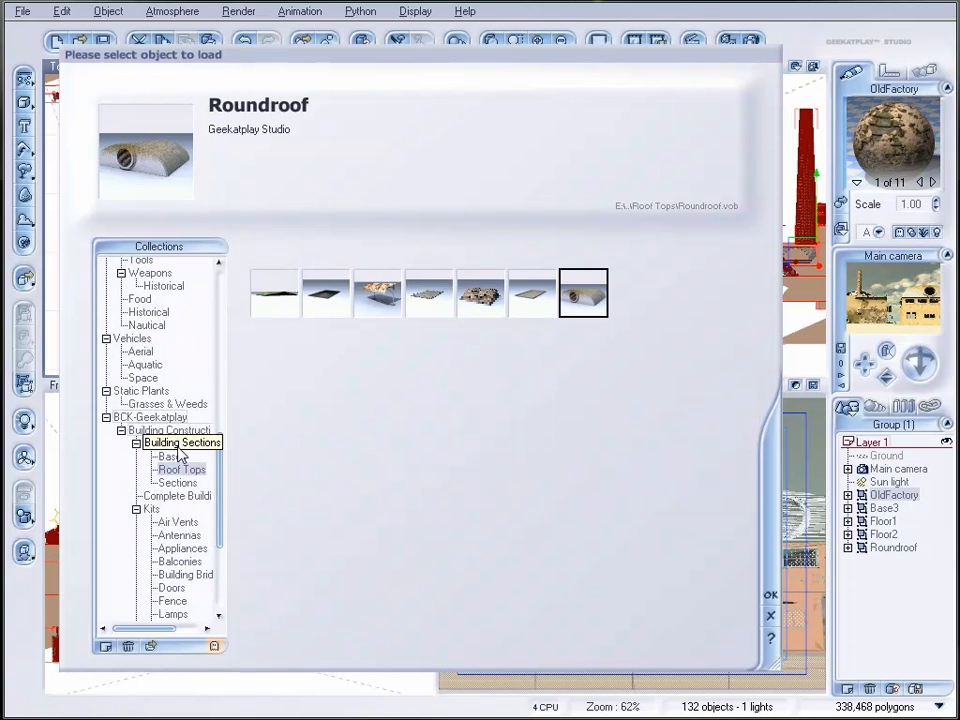
pyautogui.click(178, 445)
pyautogui.click(178, 457)
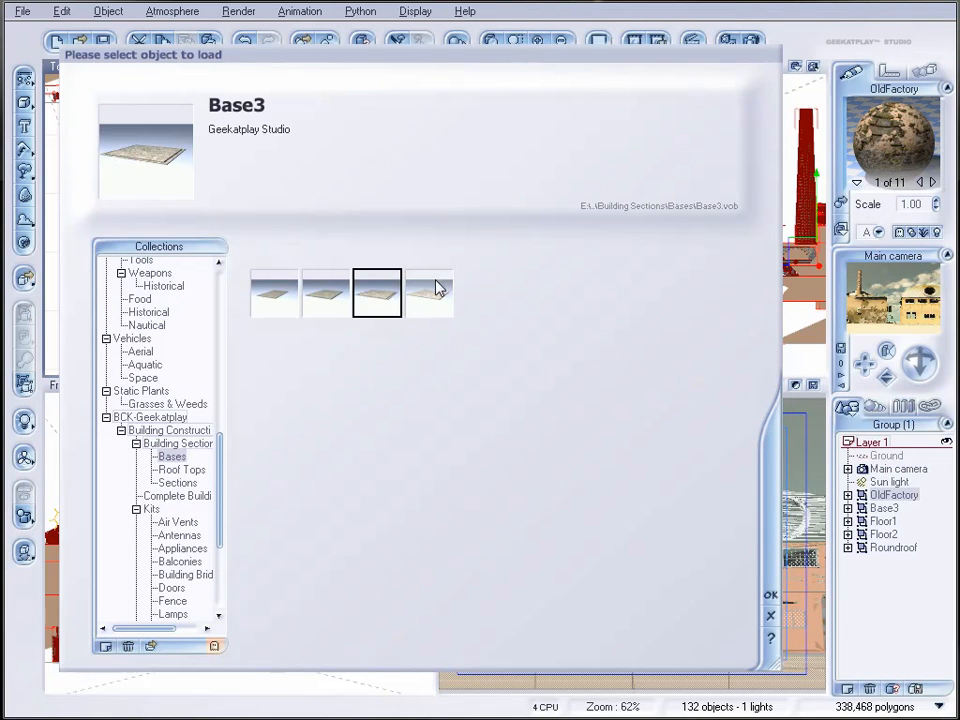
pyautogui.click(180, 470)
pyautogui.click(186, 484)
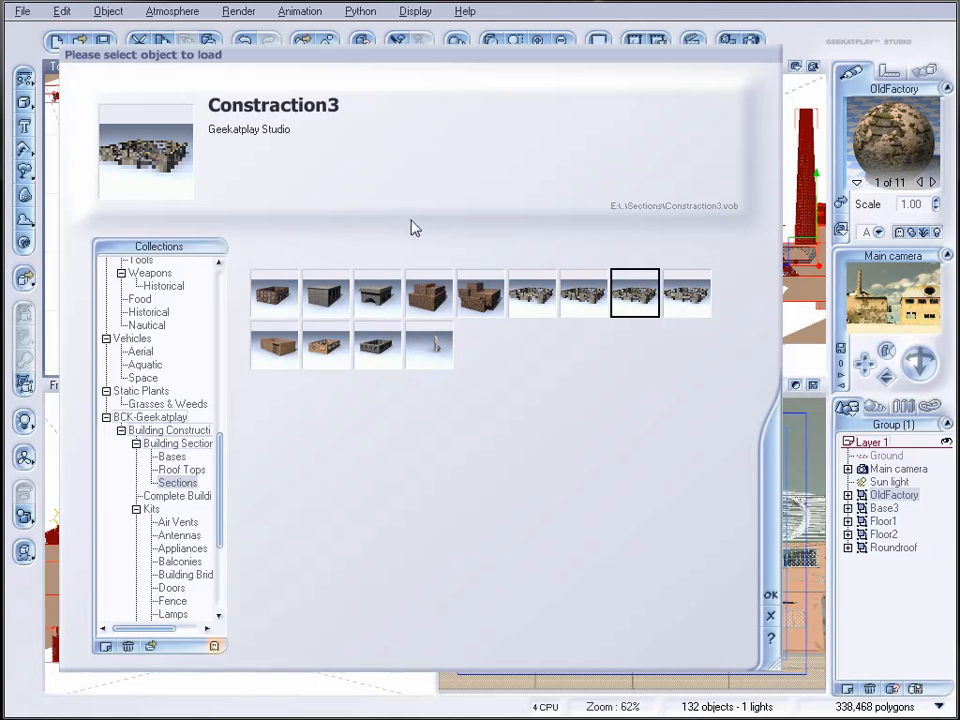
pyautogui.click(281, 302)
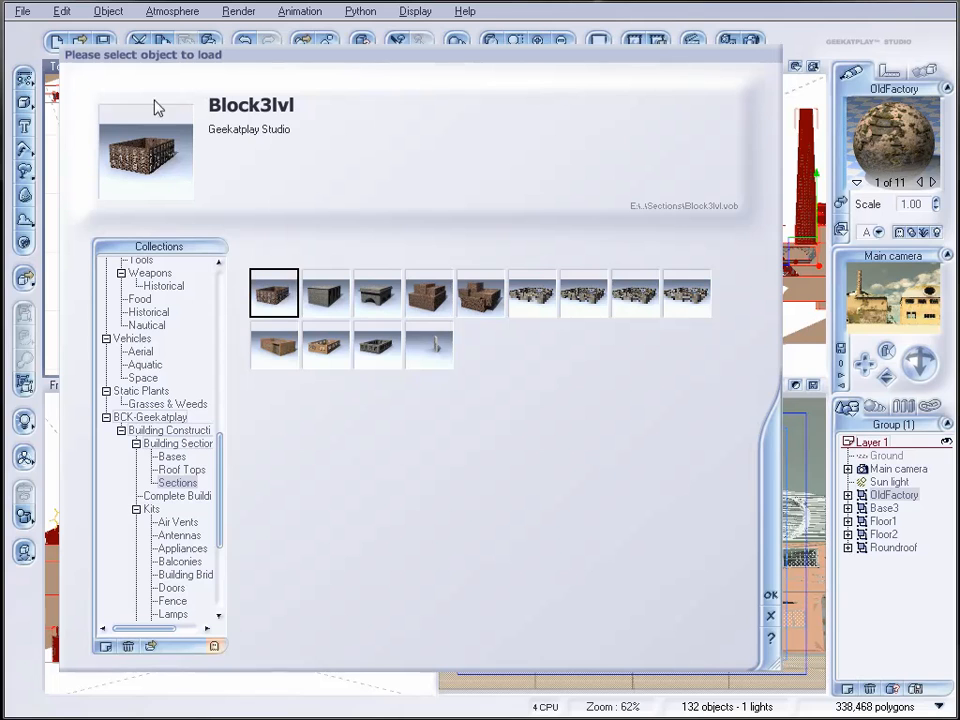
pyautogui.click(490, 312)
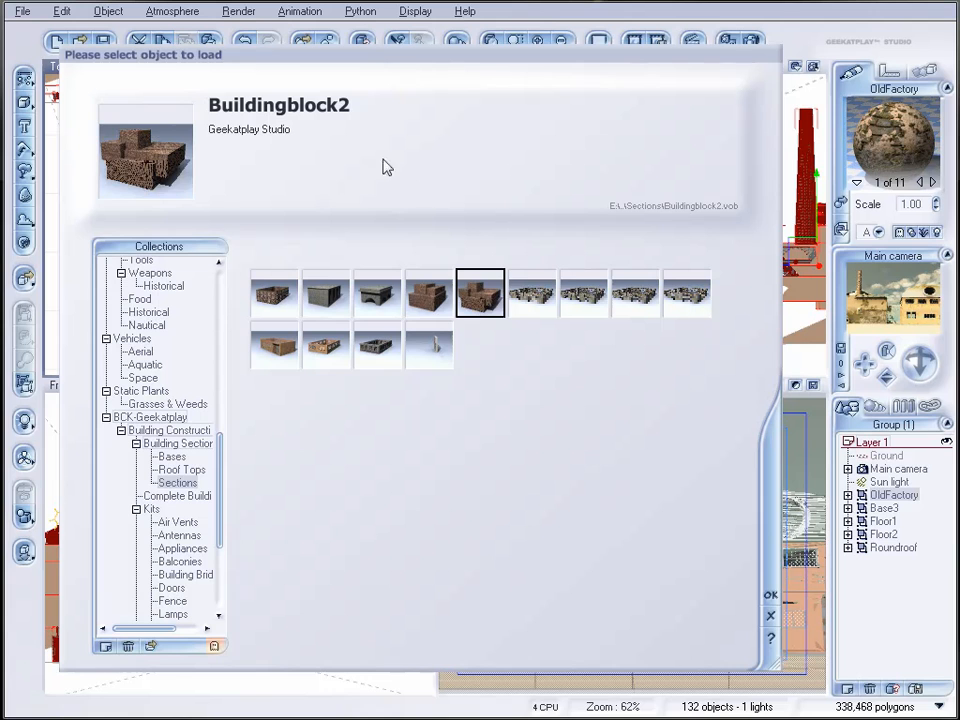
pyautogui.click(447, 354)
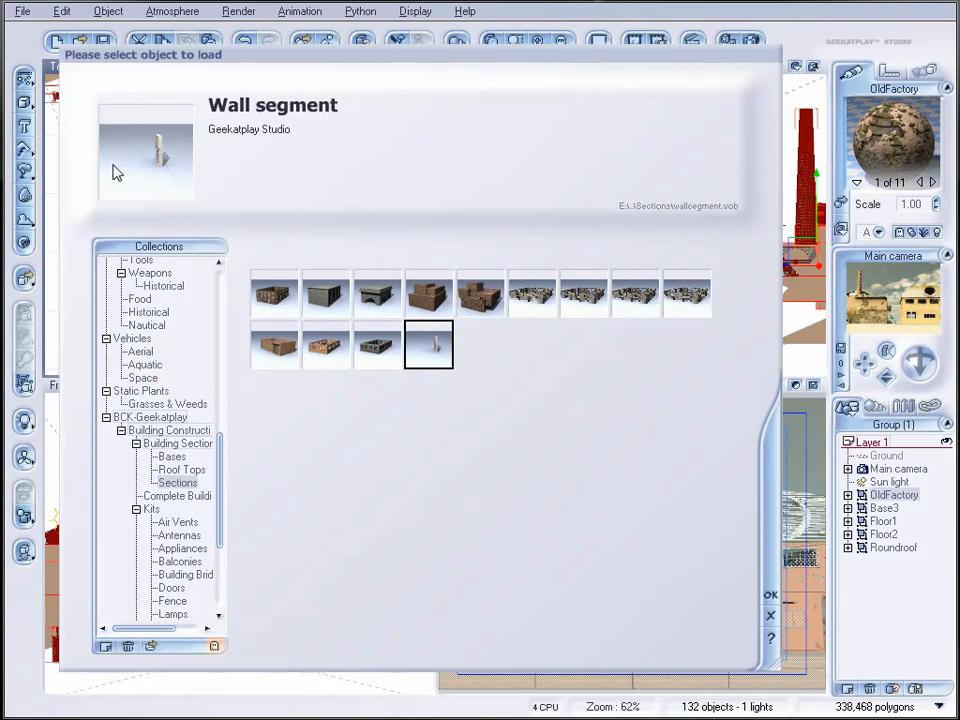
pyautogui.click(382, 358)
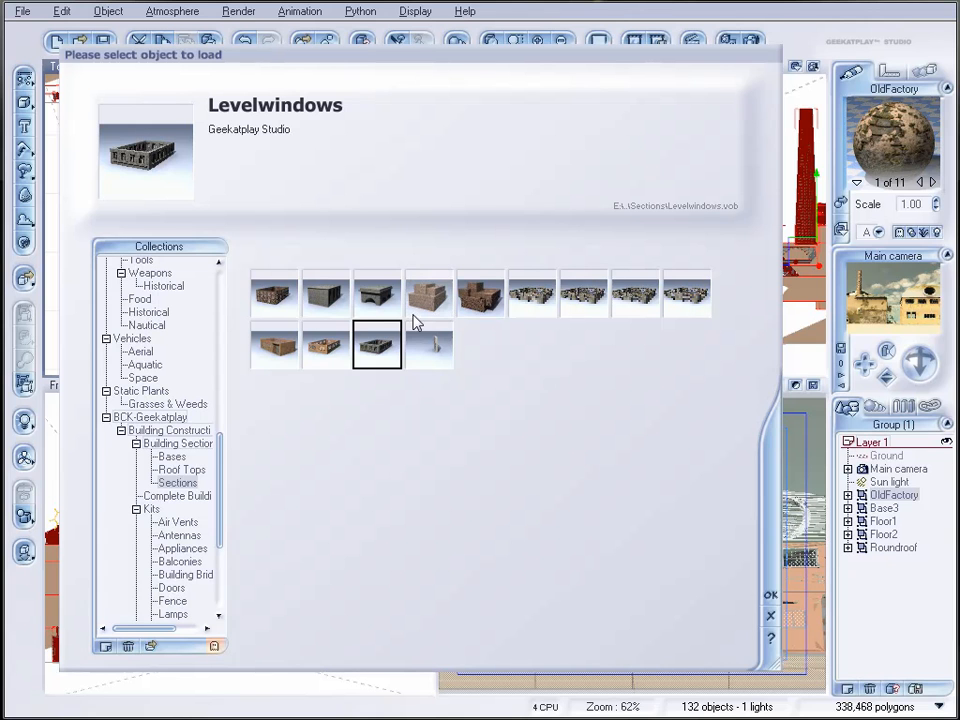
# - Browse the Roof Tops collection in the object library, previewing Block3roof, Angleroof, Flatroof and Roundroof
pyautogui.click(200, 470)
pyautogui.click(377, 293)
pyautogui.click(322, 300)
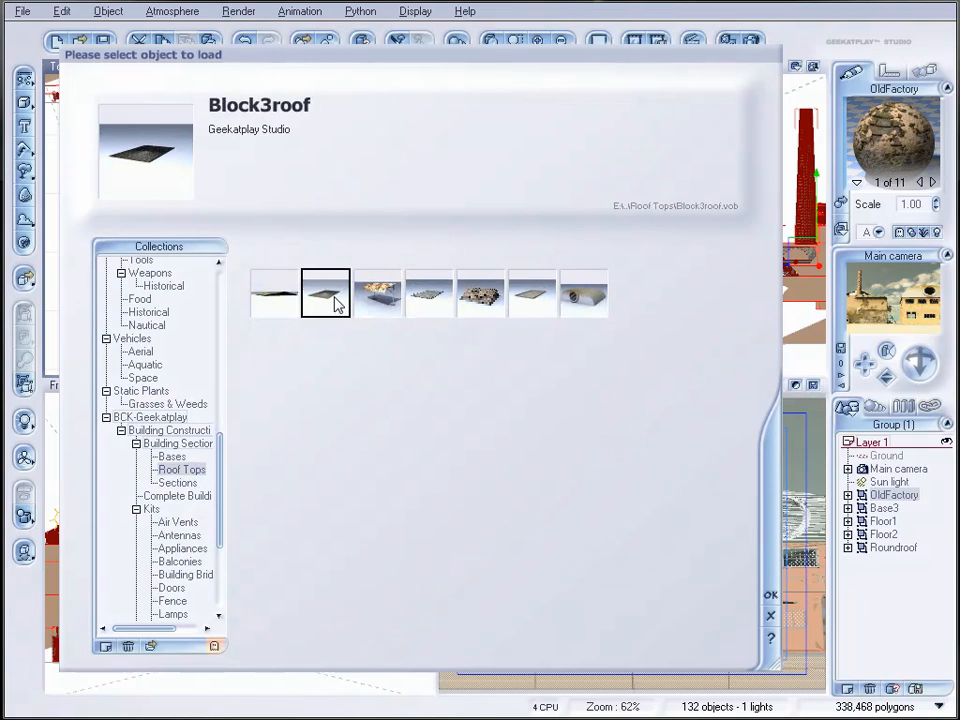
pyautogui.click(274, 295)
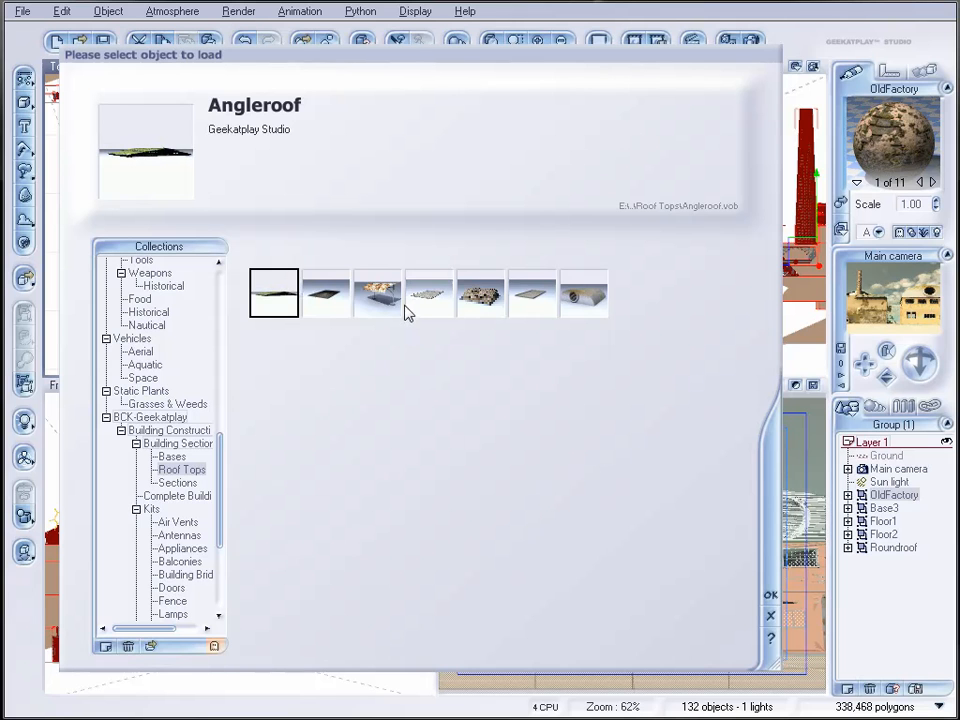
pyautogui.click(448, 310)
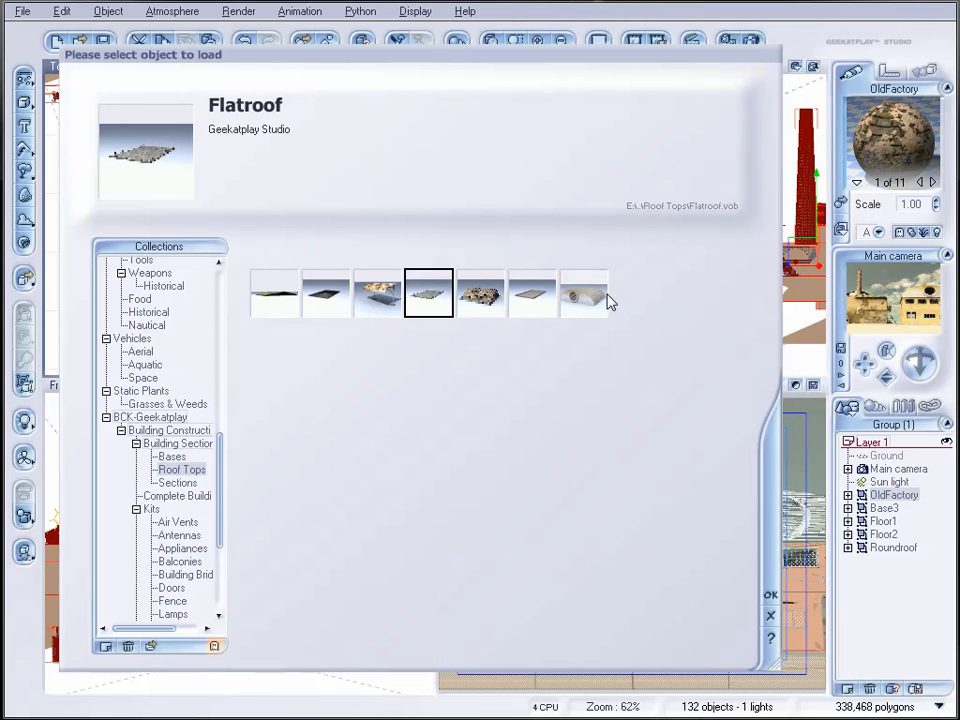
pyautogui.click(600, 297)
# - Browse the Complete Buildings collection, previewing 2StoryBuilding, BuildingGroup, OldFactory, OldGarage, TallBuilding, appartment, Small House and Manufacture
pyautogui.scroll(-2, 218, 475)
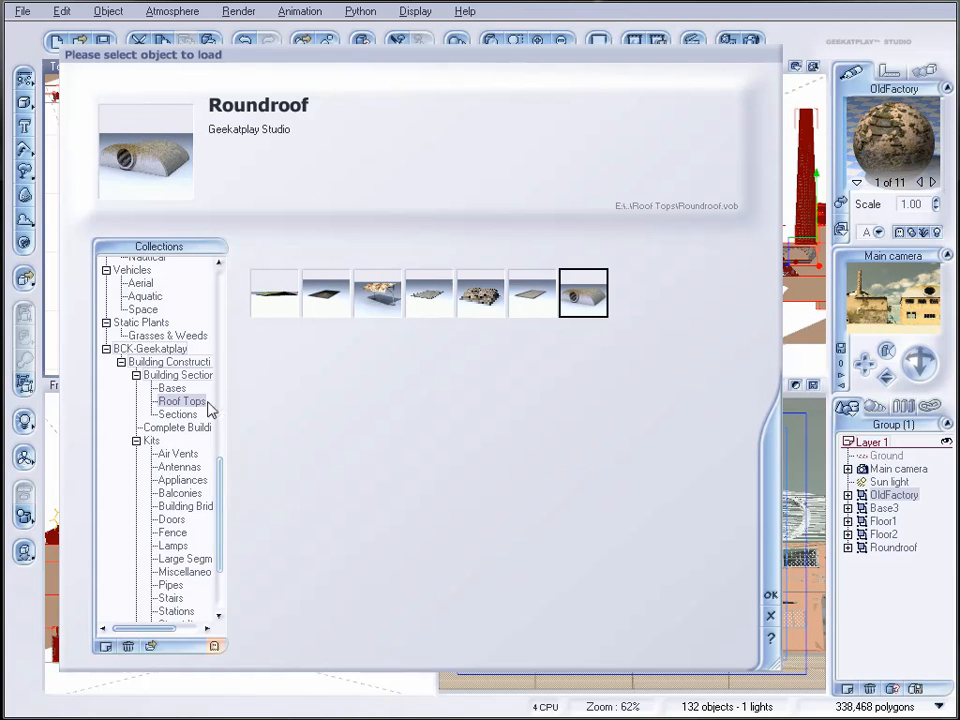
pyautogui.click(182, 427)
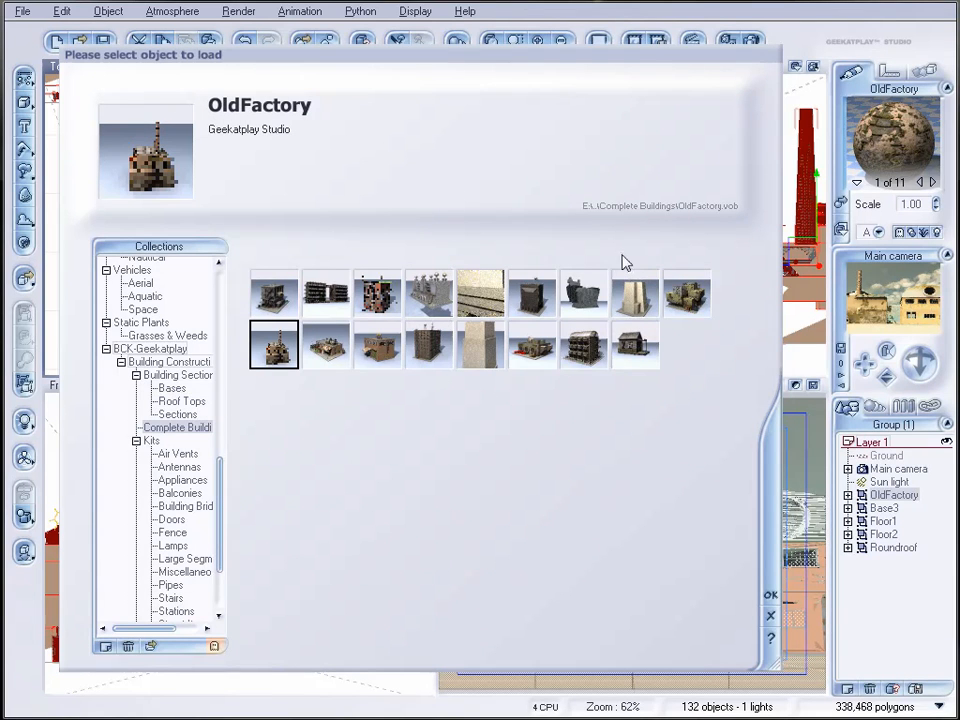
pyautogui.click(277, 294)
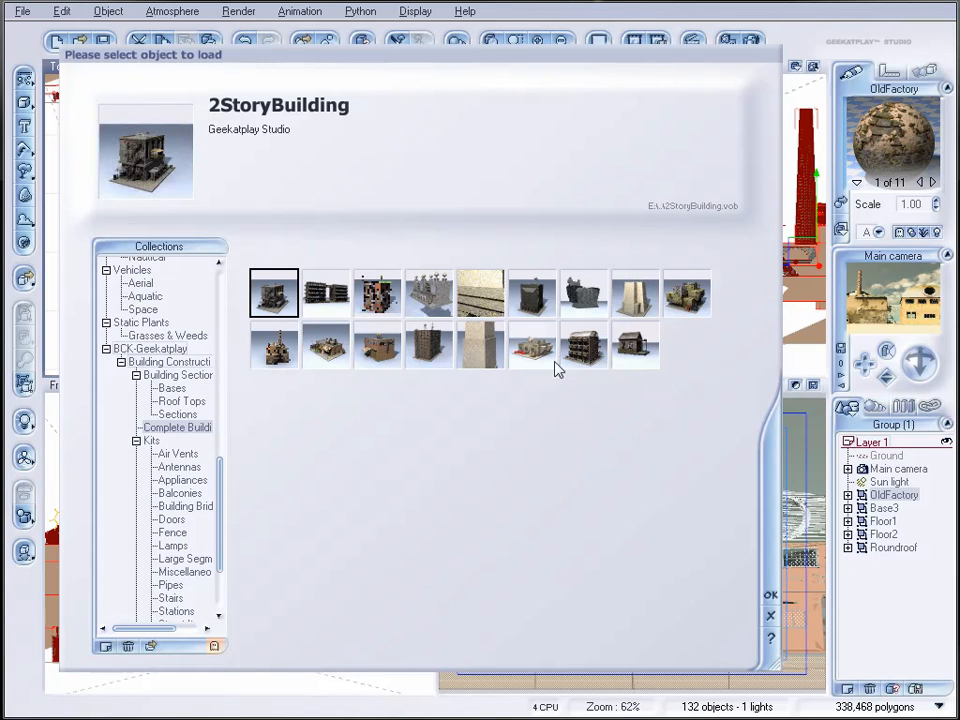
pyautogui.click(326, 293)
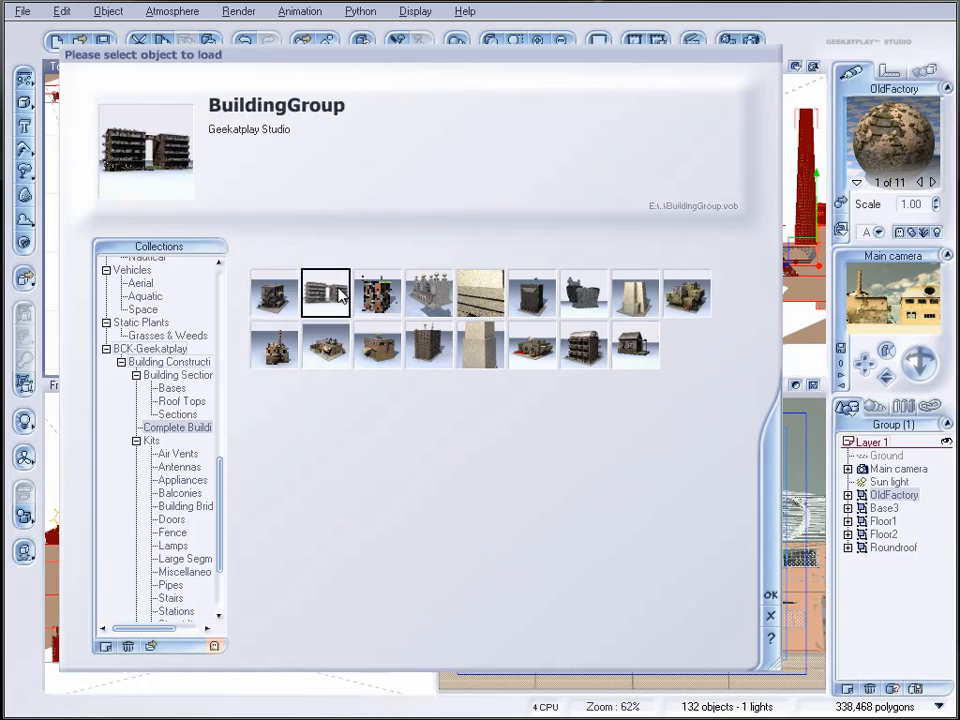
pyautogui.click(280, 368)
pyautogui.click(329, 362)
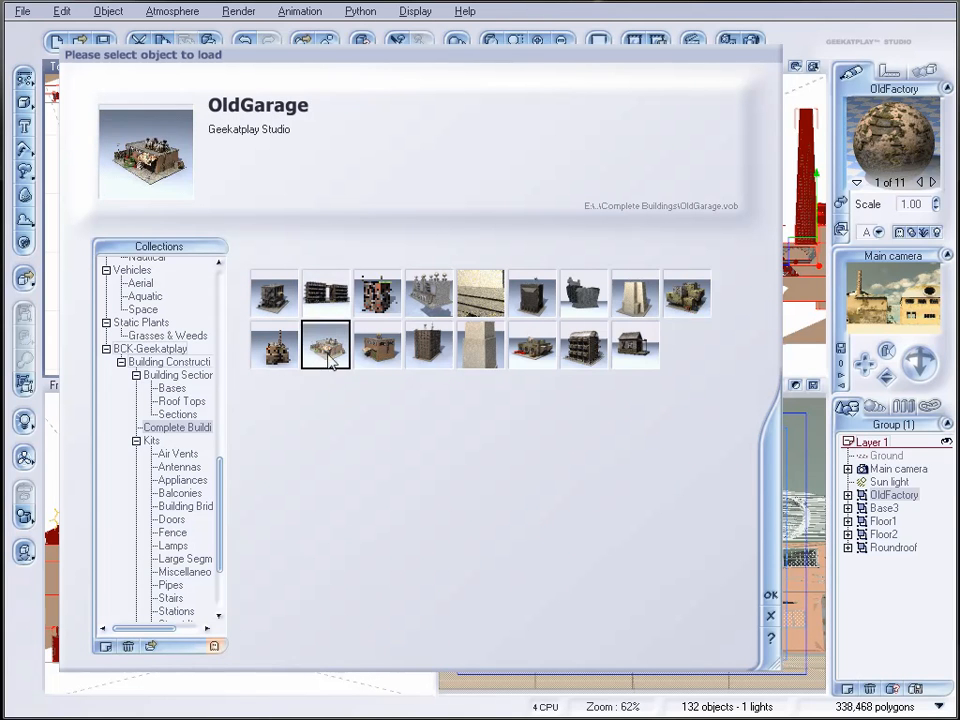
pyautogui.click(378, 366)
pyautogui.click(426, 364)
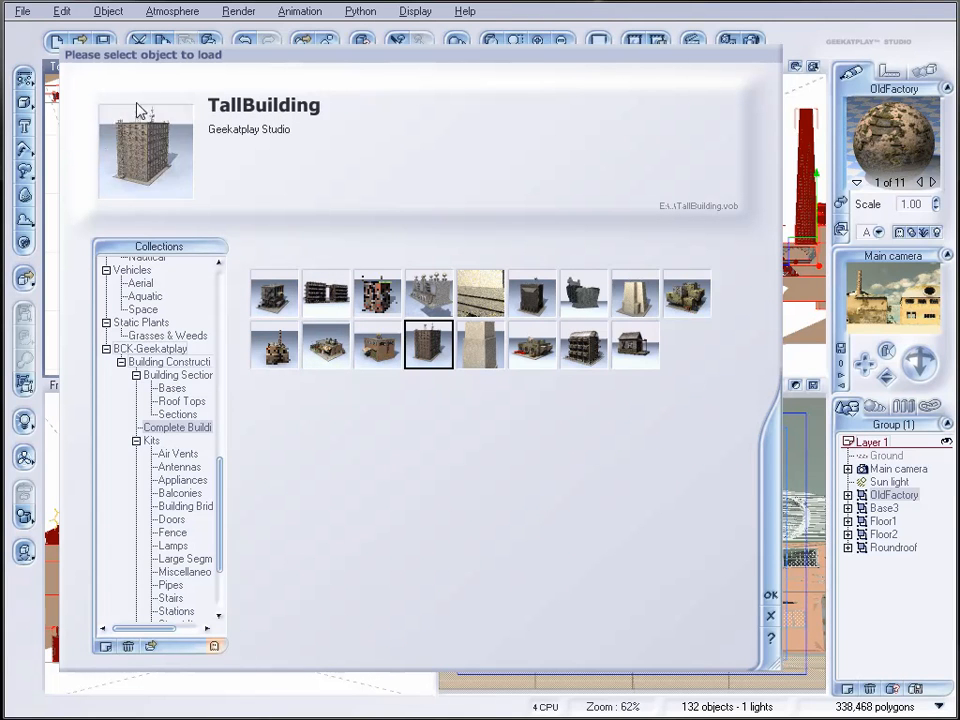
pyautogui.click(584, 346)
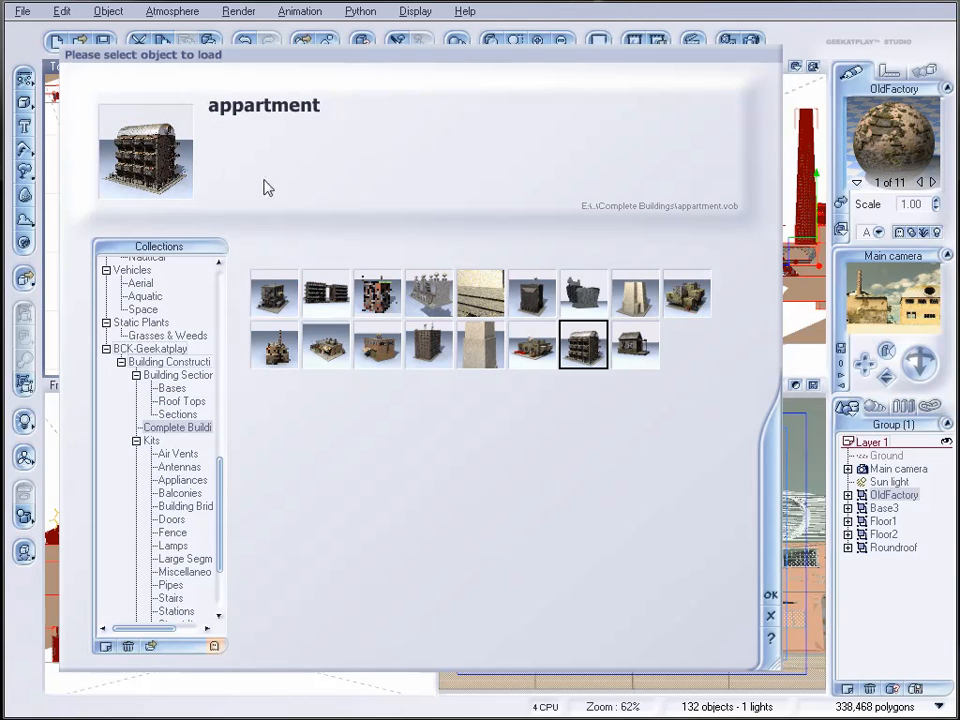
pyautogui.click(635, 352)
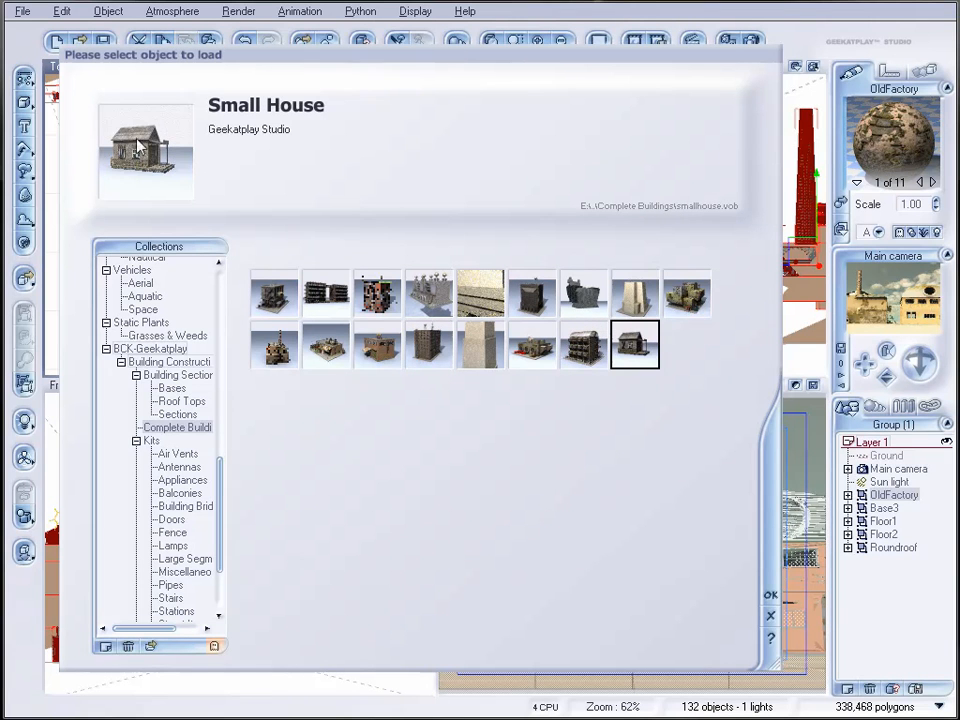
pyautogui.click(686, 293)
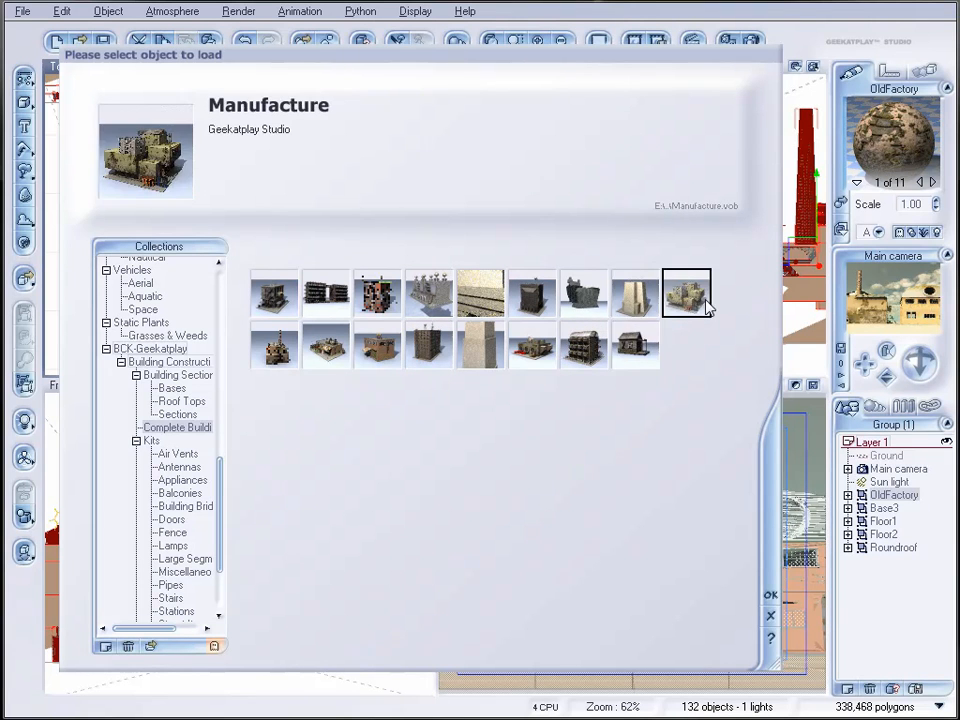
# - Load the airvent system model from the Complete Buildings collection into the scene
pyautogui.click(578, 340)
pyautogui.click(525, 350)
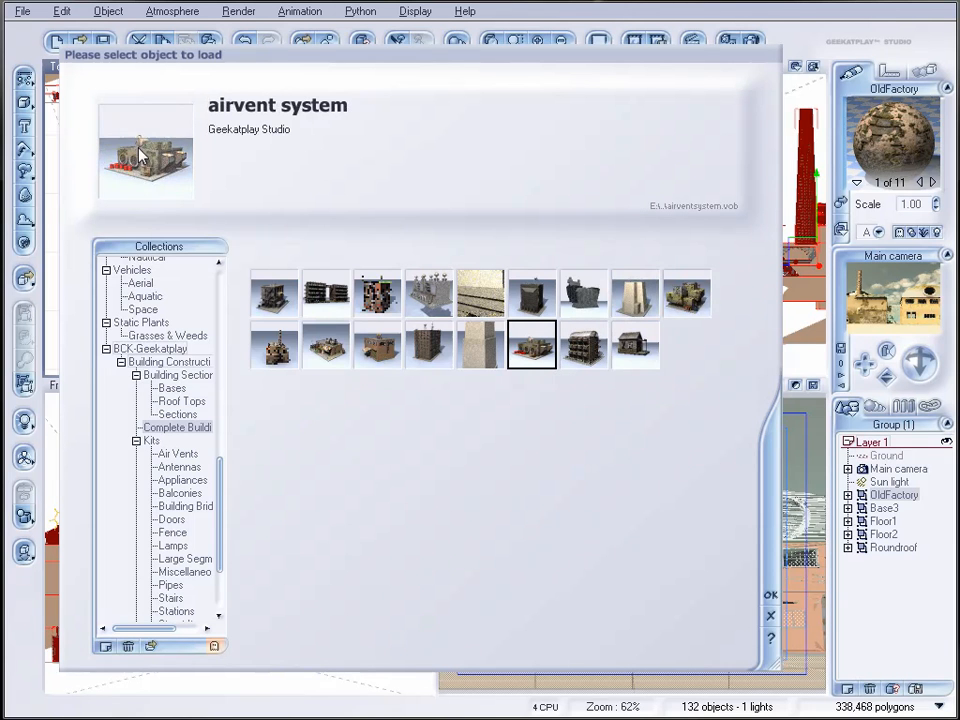
pyautogui.click(770, 598)
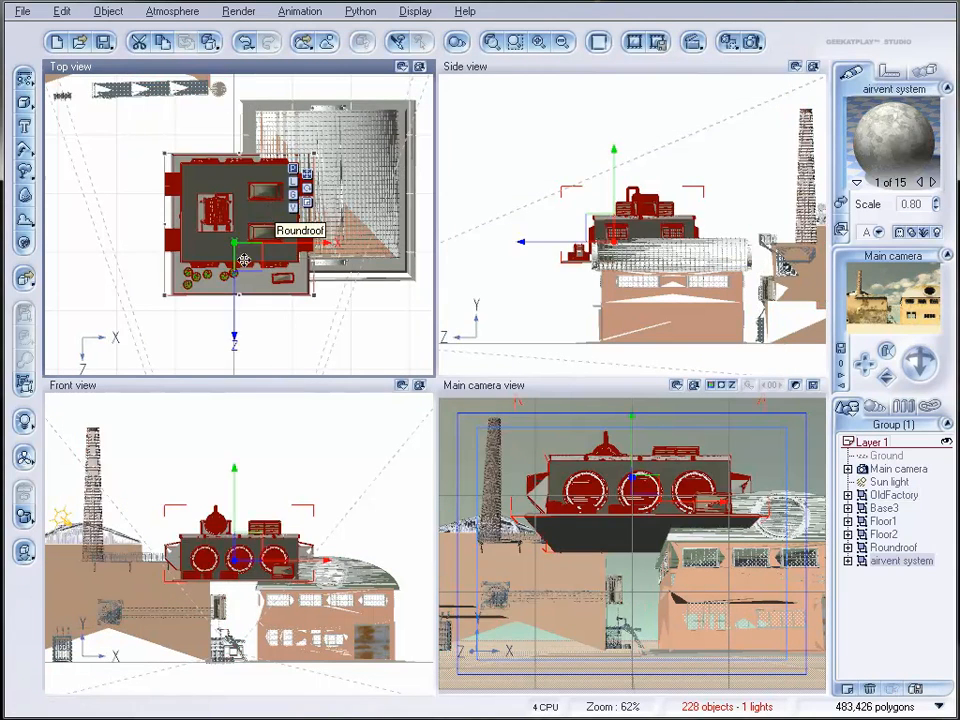
# - Move the airvent system away from the new building, drop it to the ground and place it in front of the OldFactory
pyautogui.moveTo(242, 263); pyautogui.dragTo(139, 247)
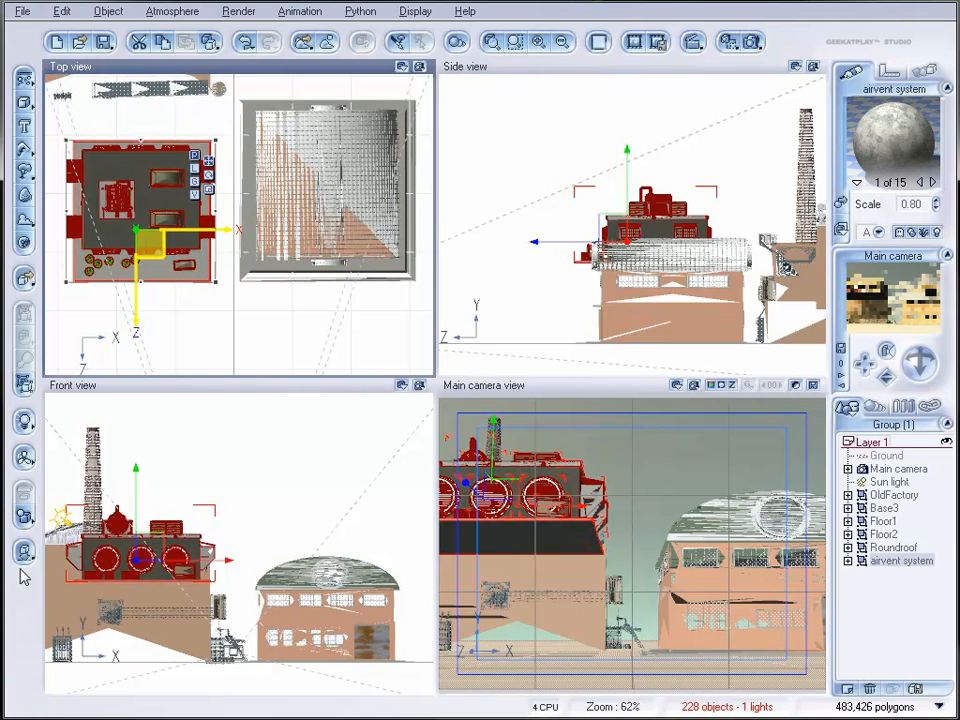
pyautogui.click(25, 552)
pyautogui.moveTo(167, 241); pyautogui.dragTo(187, 280)
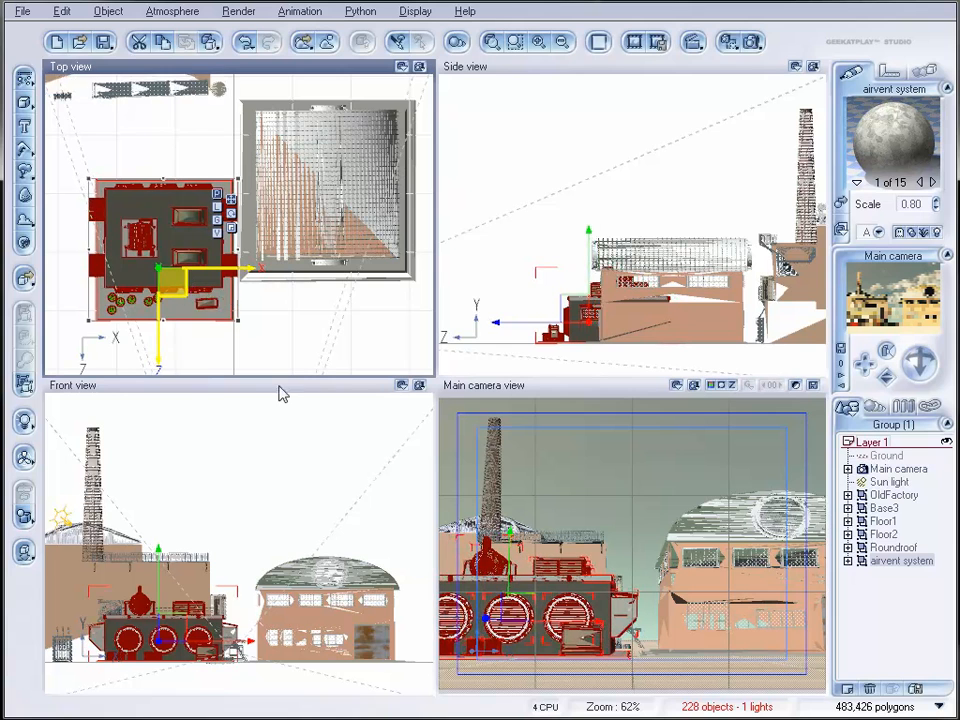
# - Render the main camera view to check the scene with the airvent system, and close the render display
pyautogui.moveTo(324, 319); pyautogui.dragTo(356, 270, button='right')
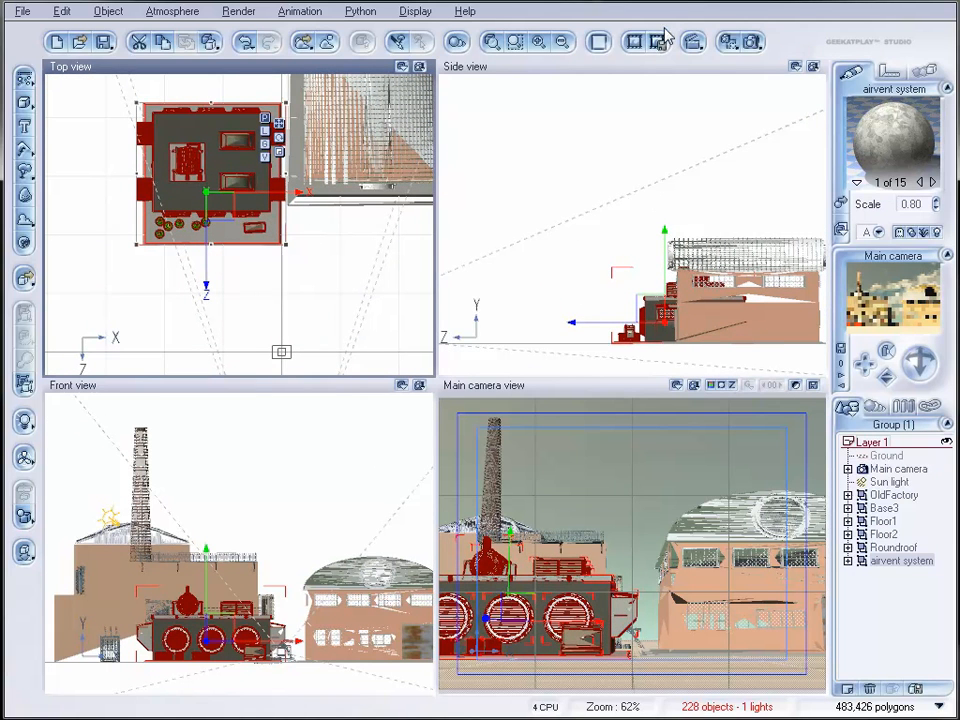
pyautogui.click(752, 42)
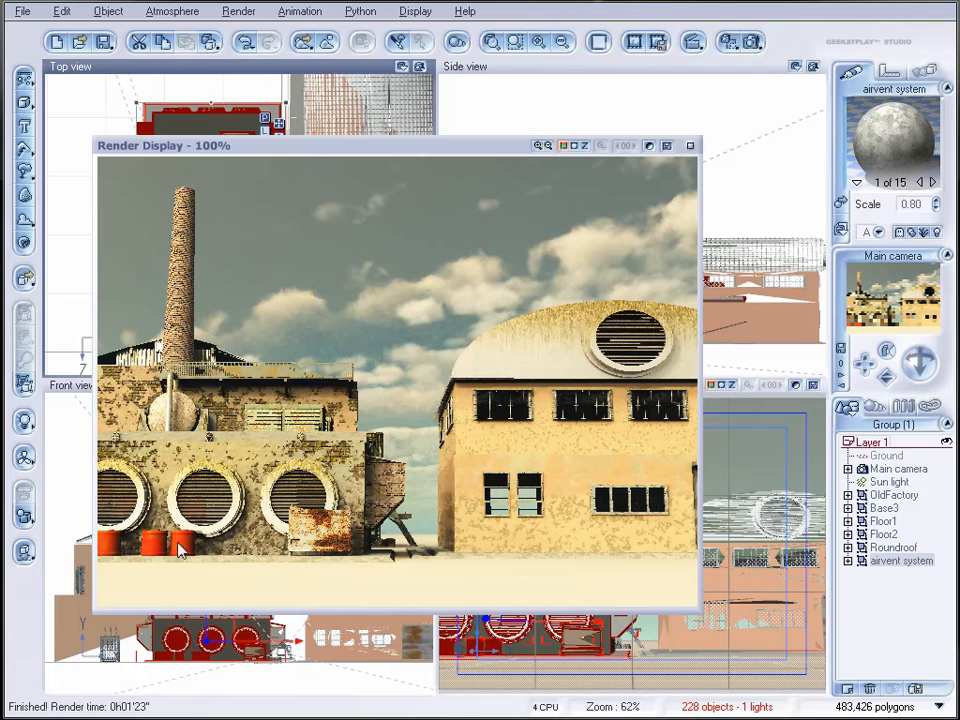
pyautogui.click(690, 146)
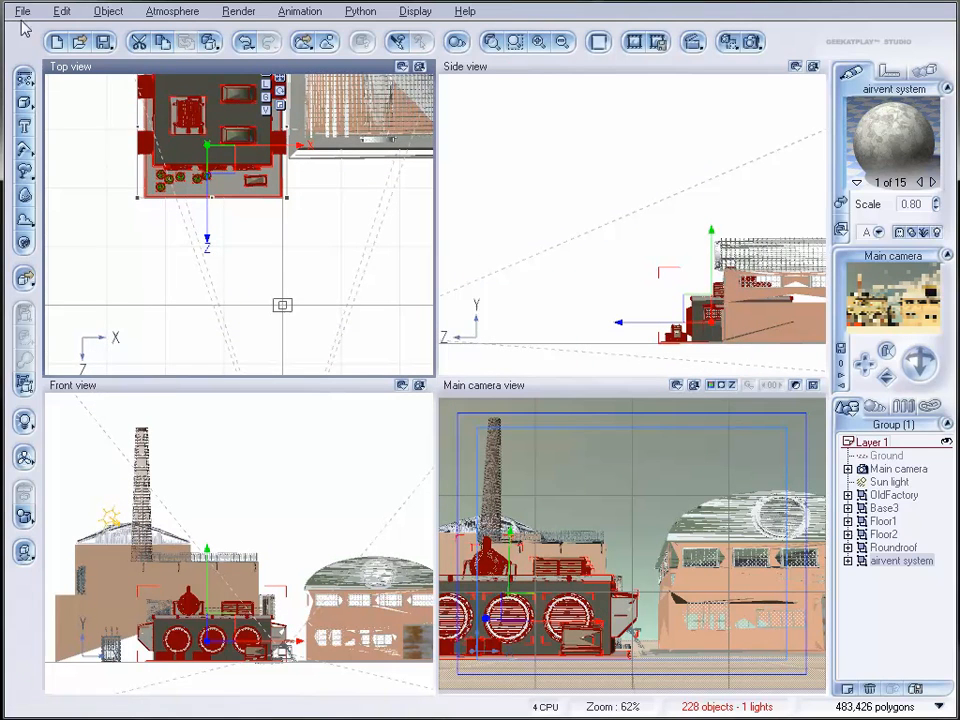
# - Reopen the object library for loading and show the Air Vents kit collection
pyautogui.click(21, 12)
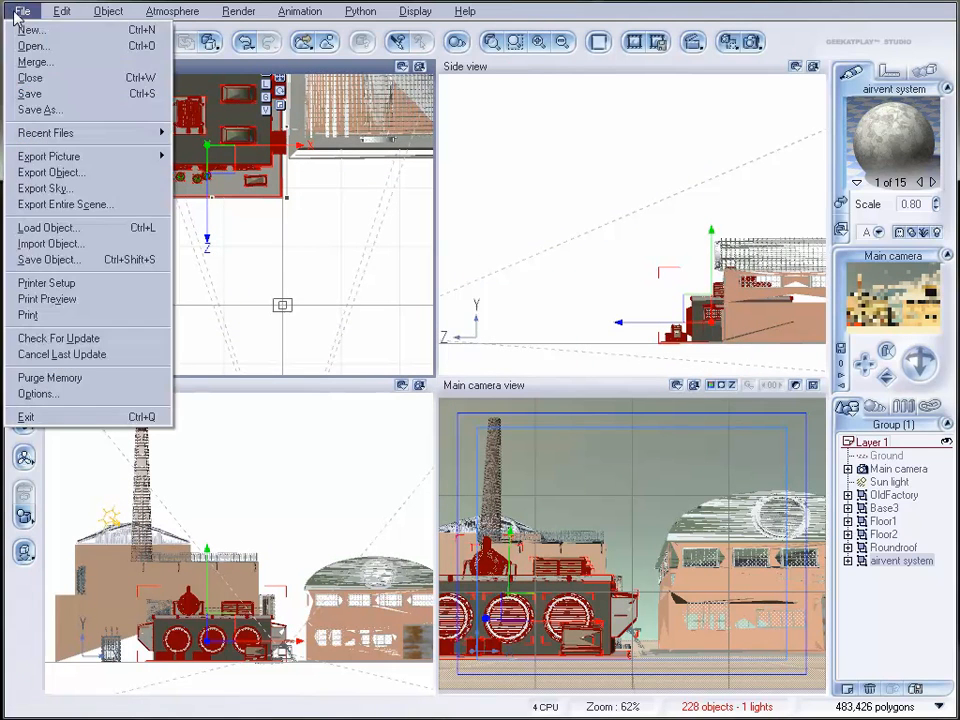
pyautogui.click(48, 227)
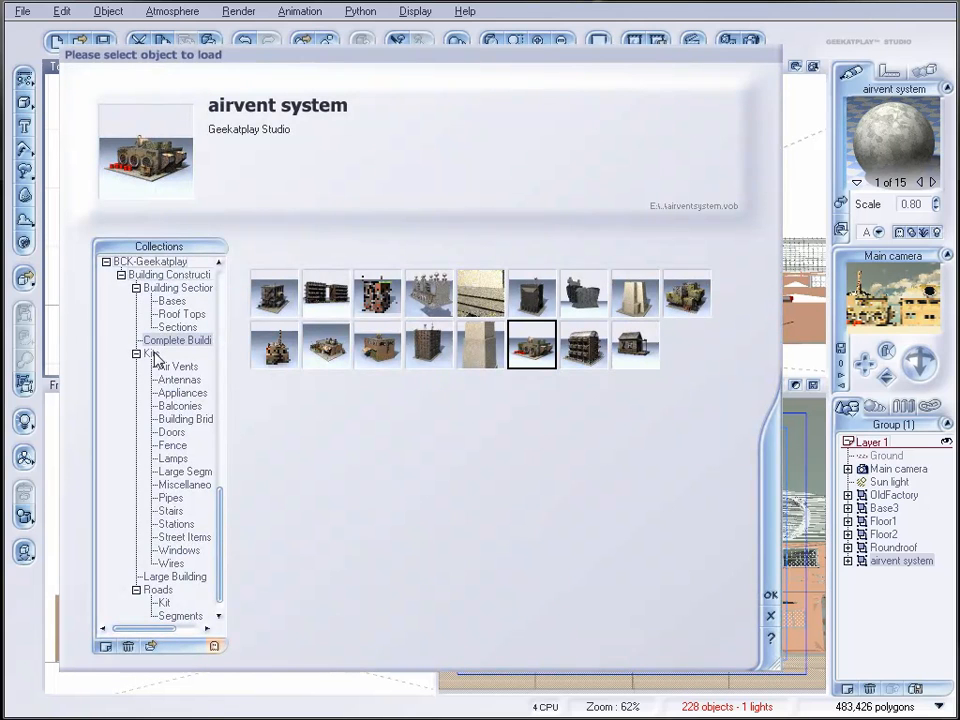
pyautogui.click(180, 367)
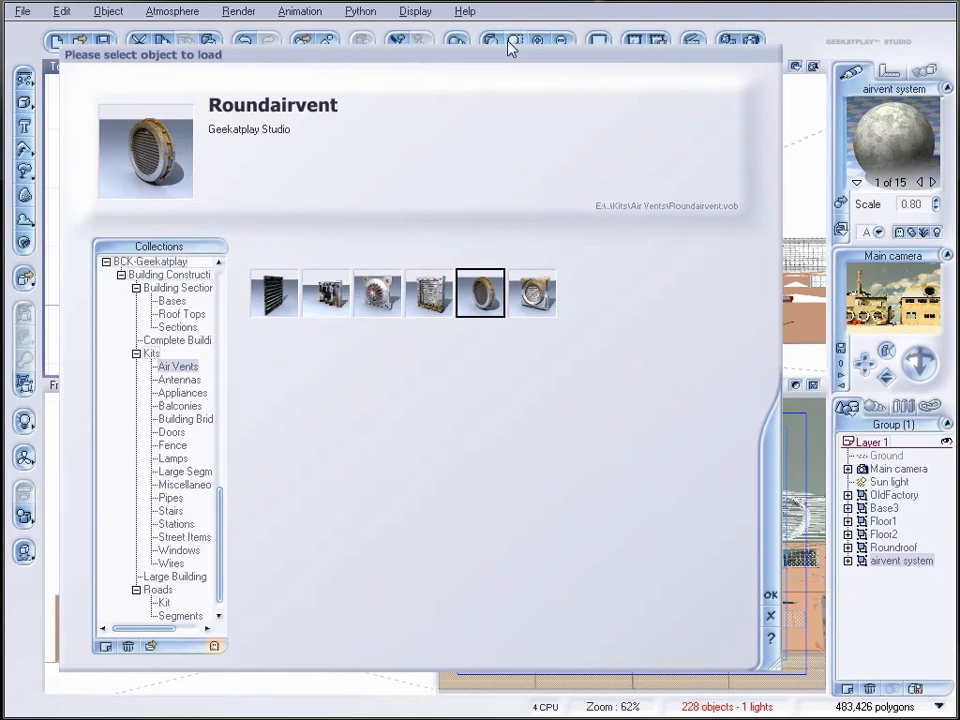
pyautogui.moveTo(489, 58); pyautogui.dragTo(645, 63)
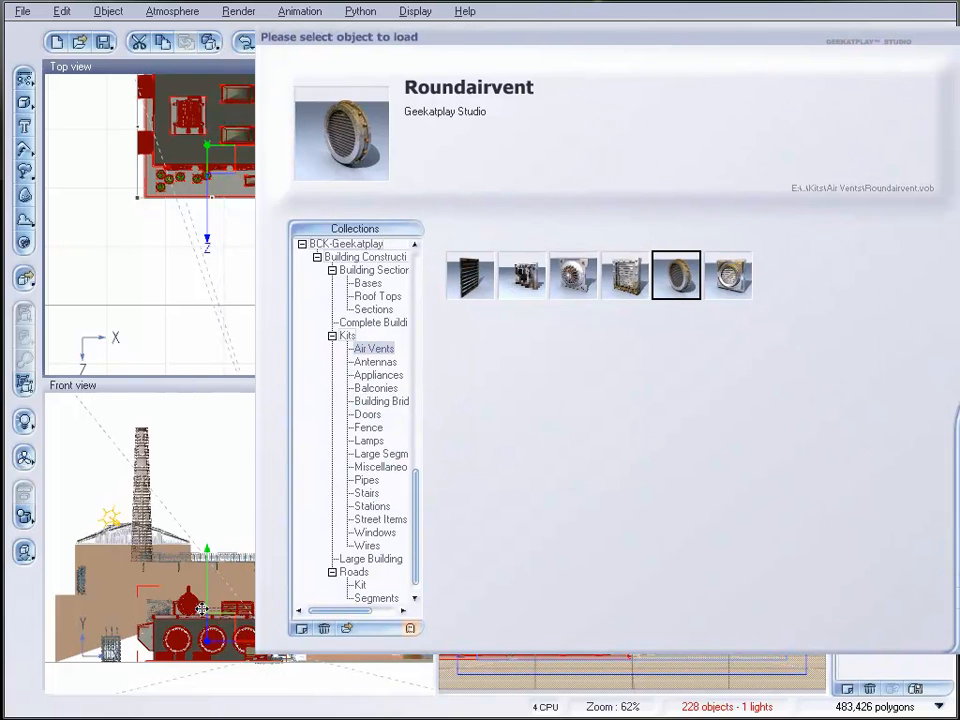
# - Preview each piece of the Air Vents kit, including Roundairvent, Fan and Fan panel
pyautogui.click(469, 285)
pyautogui.click(522, 284)
pyautogui.click(572, 283)
pyautogui.click(625, 278)
pyautogui.click(676, 276)
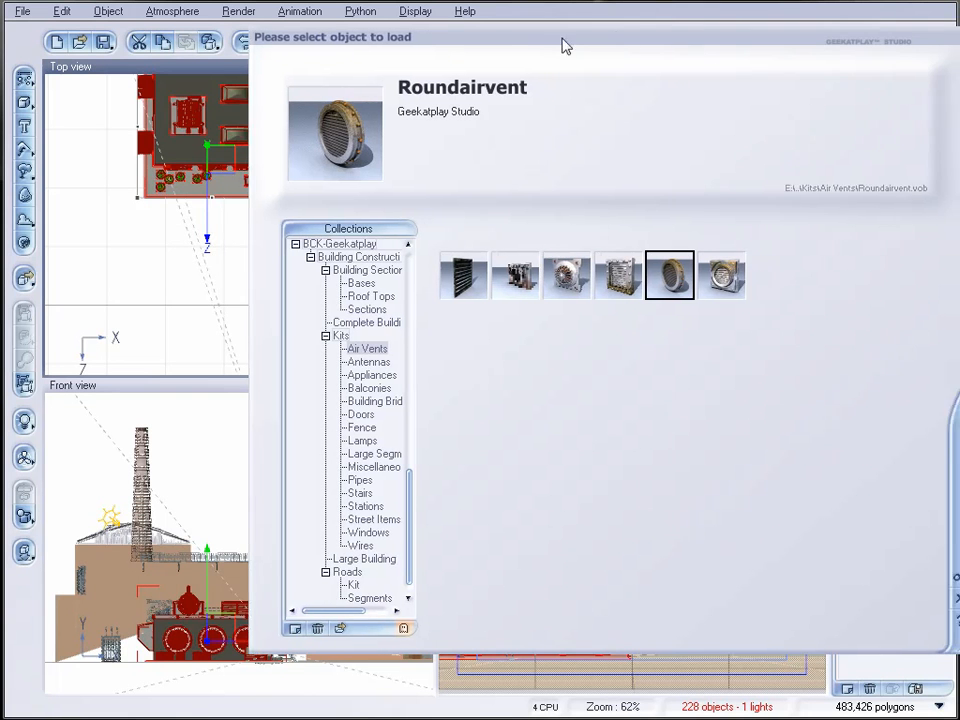
pyautogui.moveTo(602, 39); pyautogui.dragTo(522, 59)
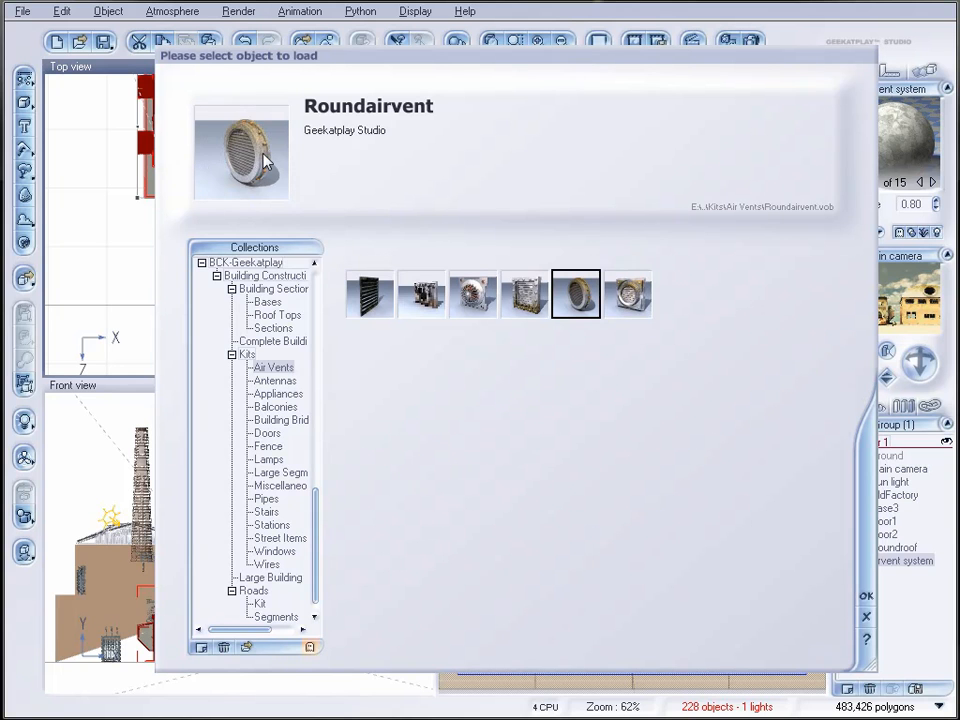
pyautogui.click(473, 294)
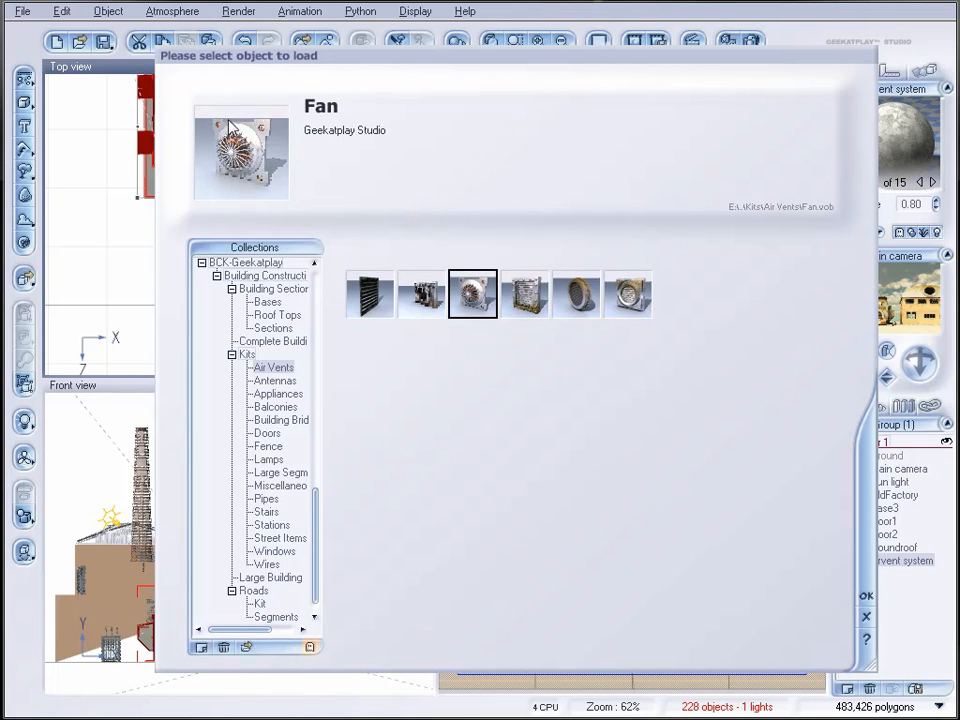
pyautogui.click(640, 303)
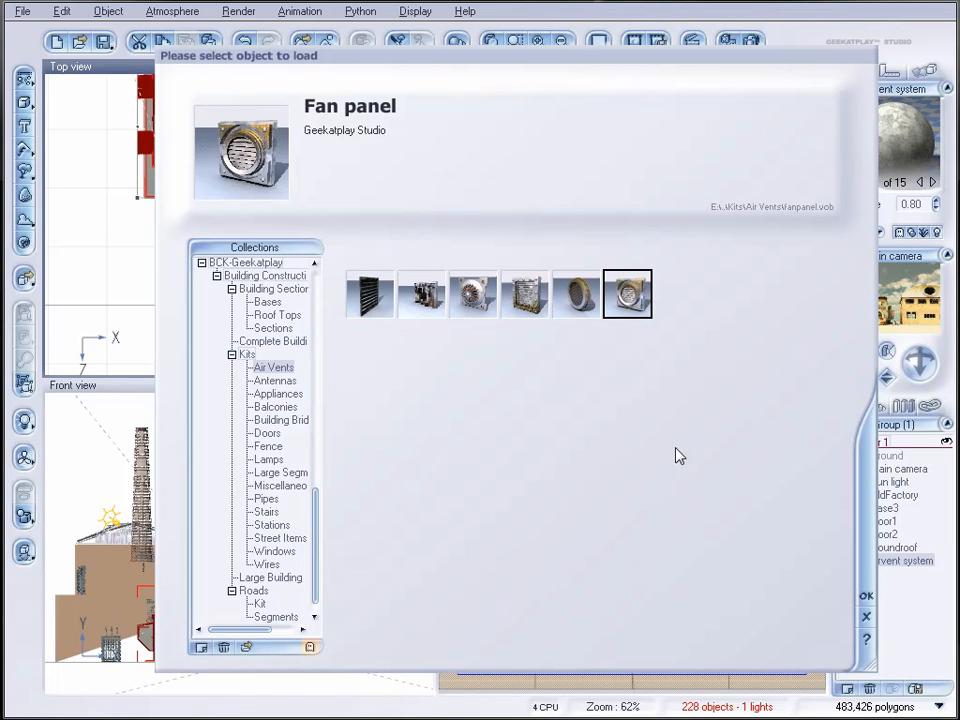
# - Browse the Antennas and Appliances kits, previewing the roof antennas and the two Airbox units
pyautogui.click(276, 382)
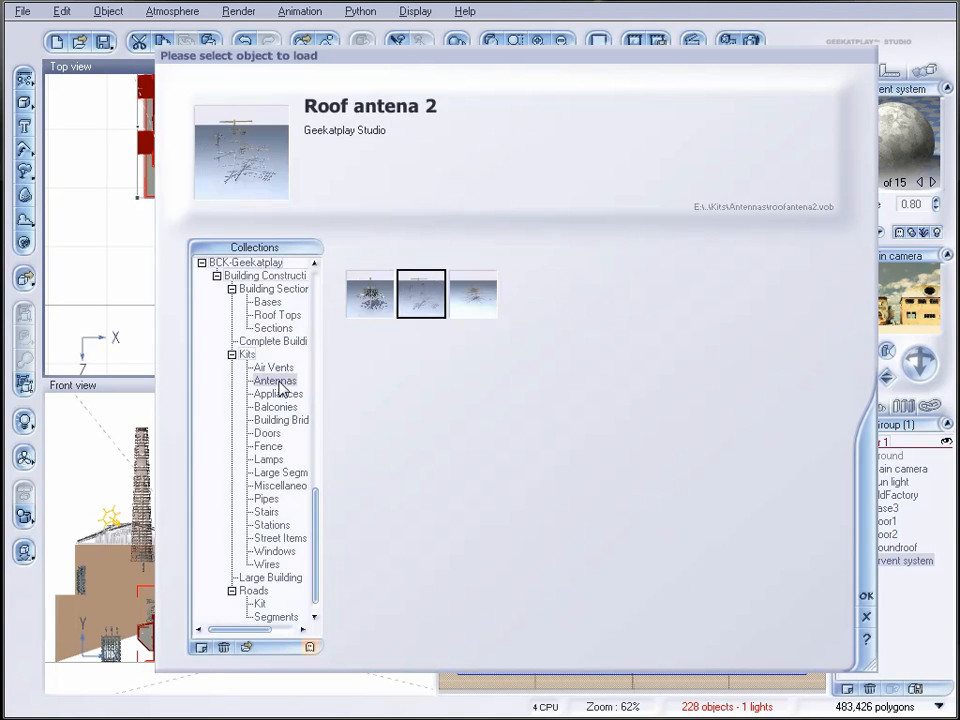
pyautogui.click(369, 298)
pyautogui.click(465, 300)
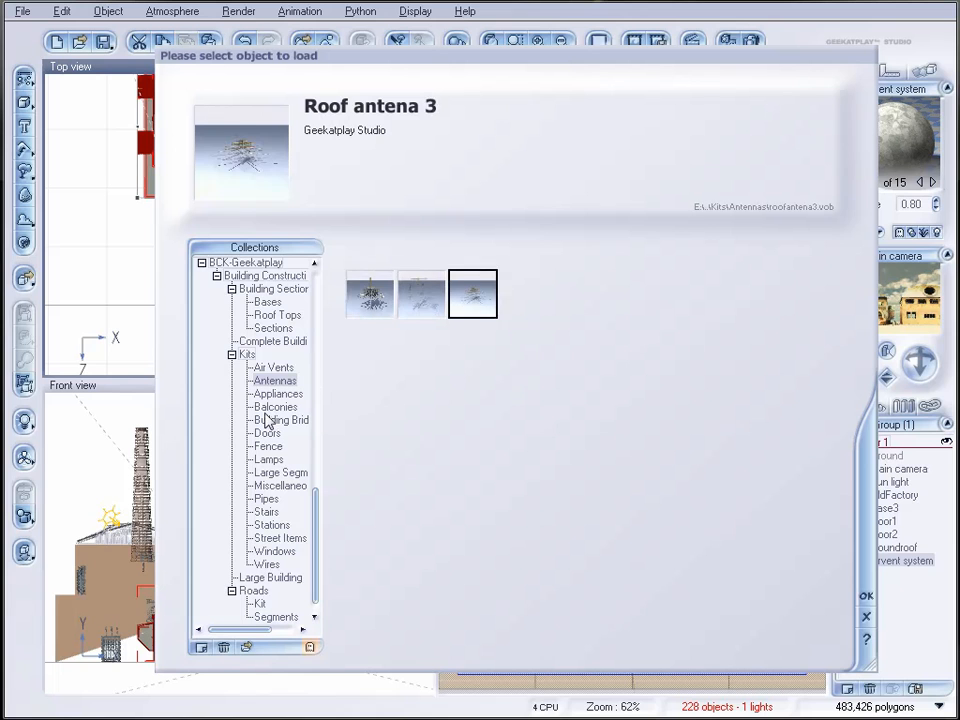
pyautogui.click(278, 395)
pyautogui.click(370, 295)
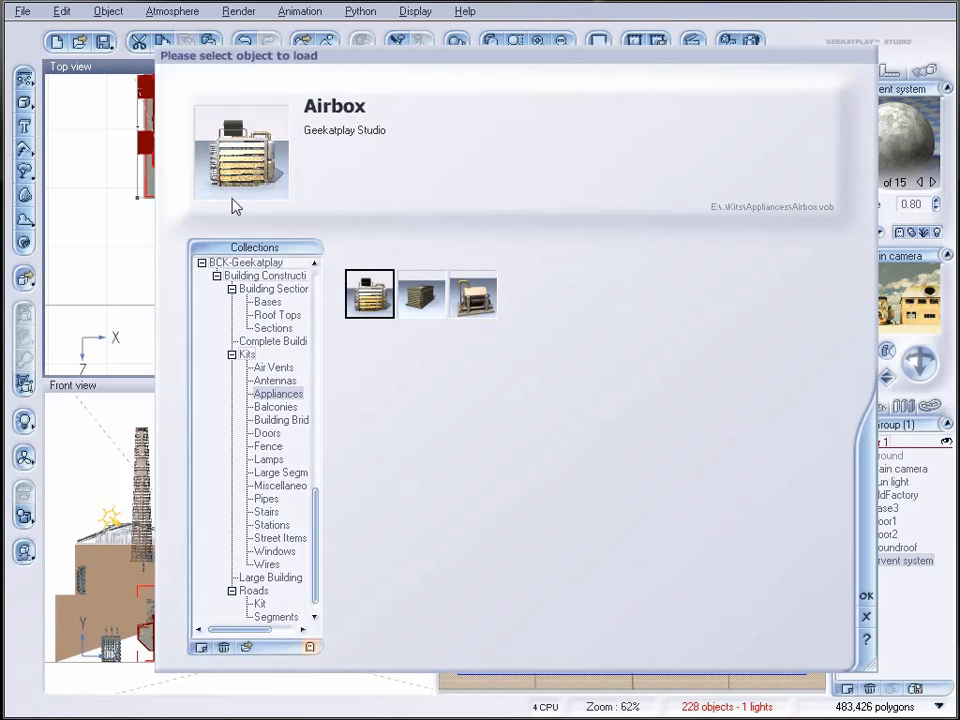
pyautogui.click(438, 308)
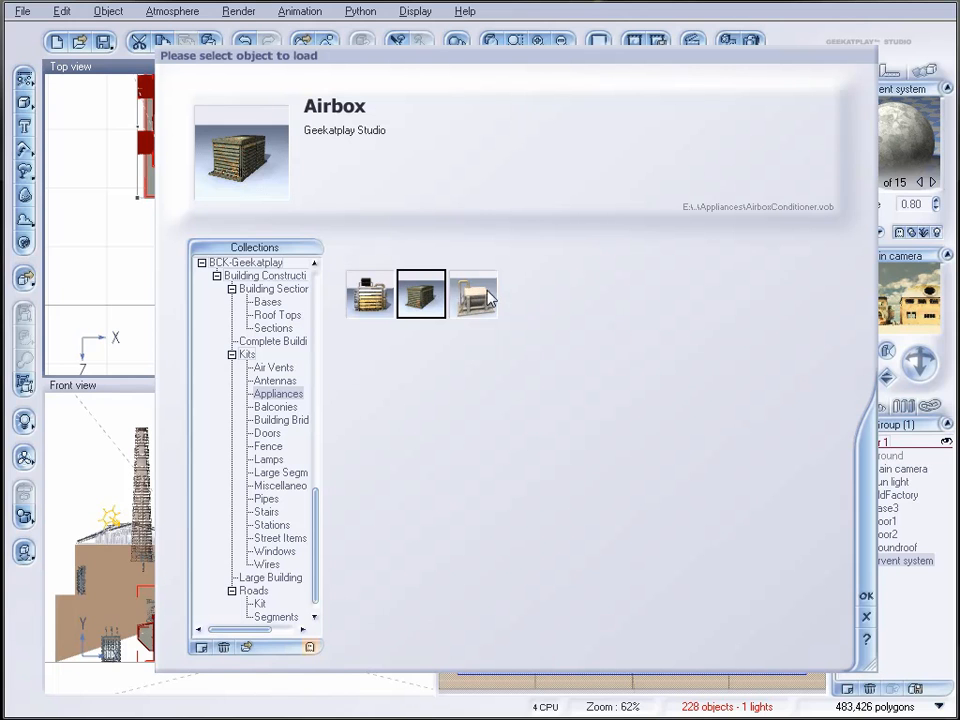
# - Preview Balcon 1 and Balcon2 in the Balconies kit and show the Building Bridges collection
pyautogui.click(278, 408)
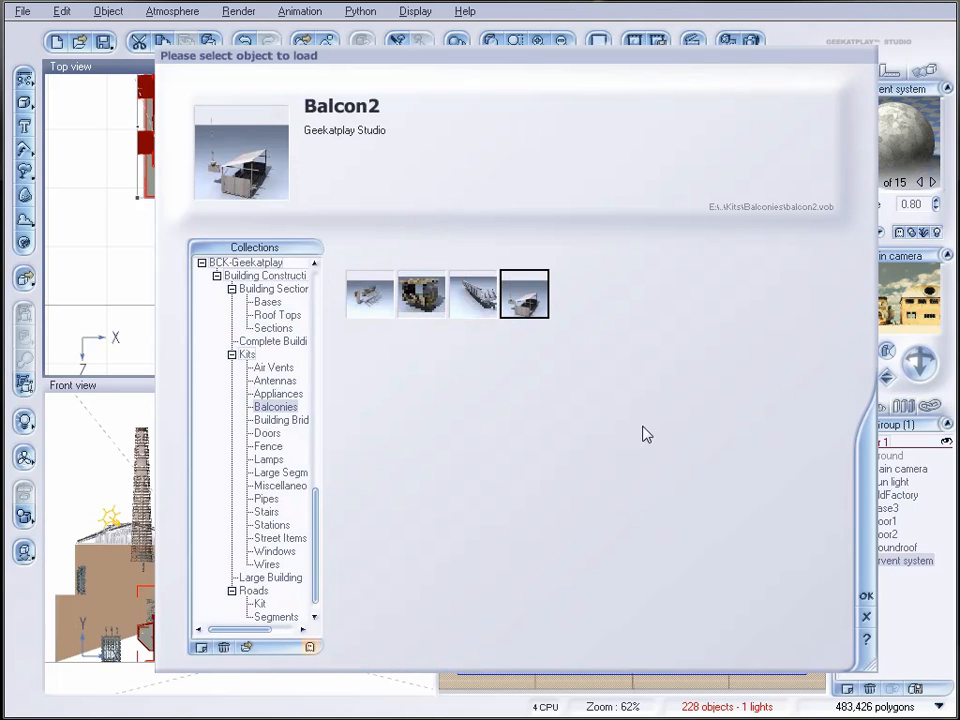
pyautogui.click(372, 290)
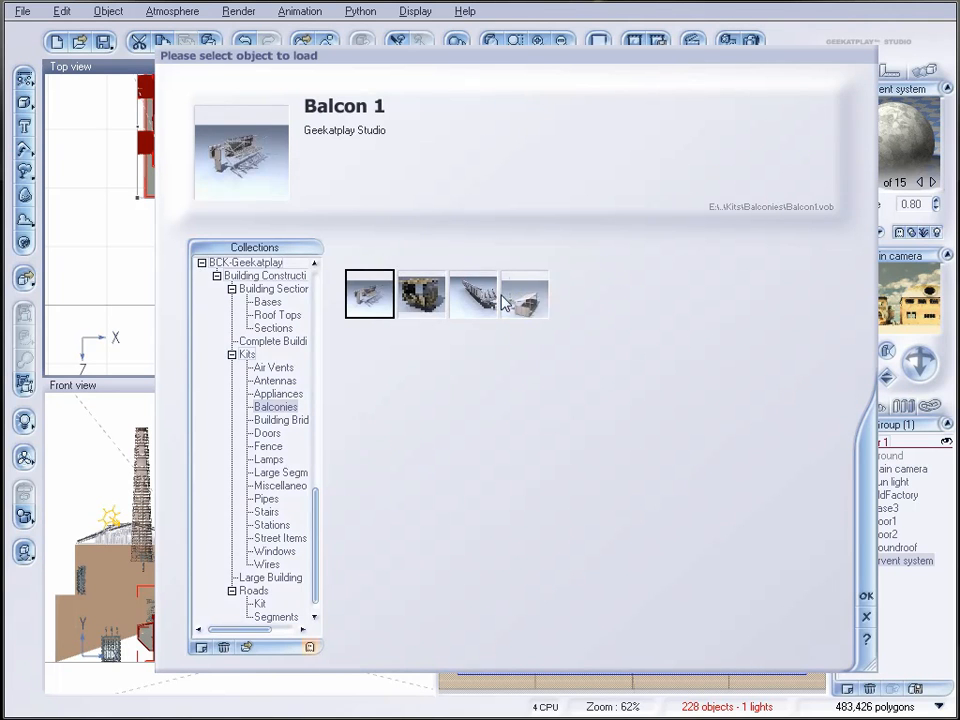
pyautogui.click(540, 302)
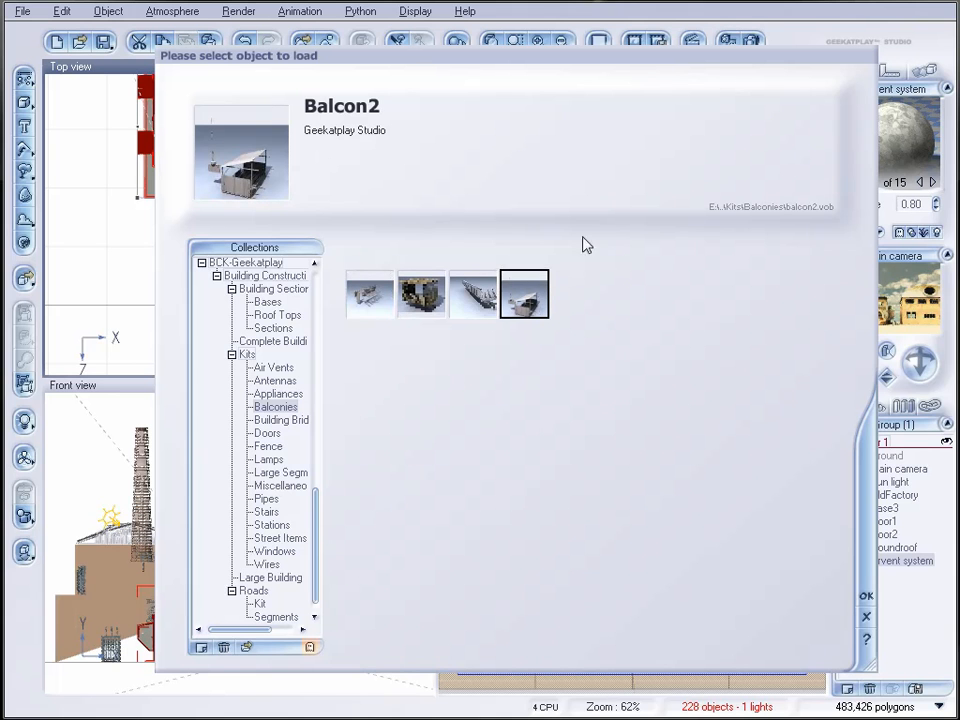
pyautogui.click(278, 420)
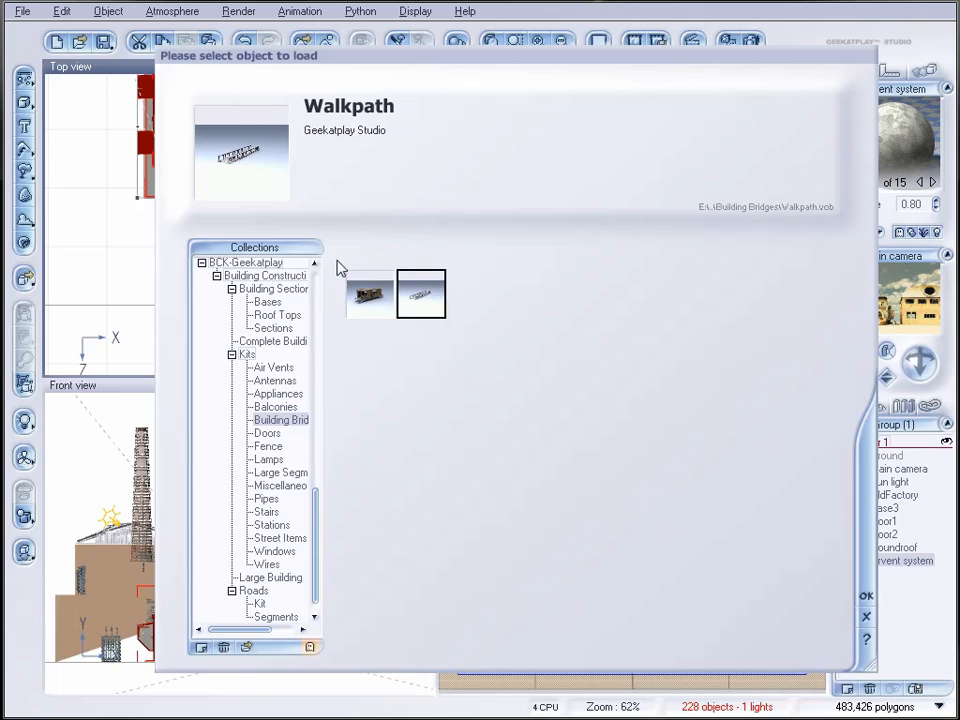
# - Browse the Building Bridges, Doors and Fence kits, previewing pieces such as Bridge, Ironfenceopen and Blockline1
pyautogui.click(373, 299)
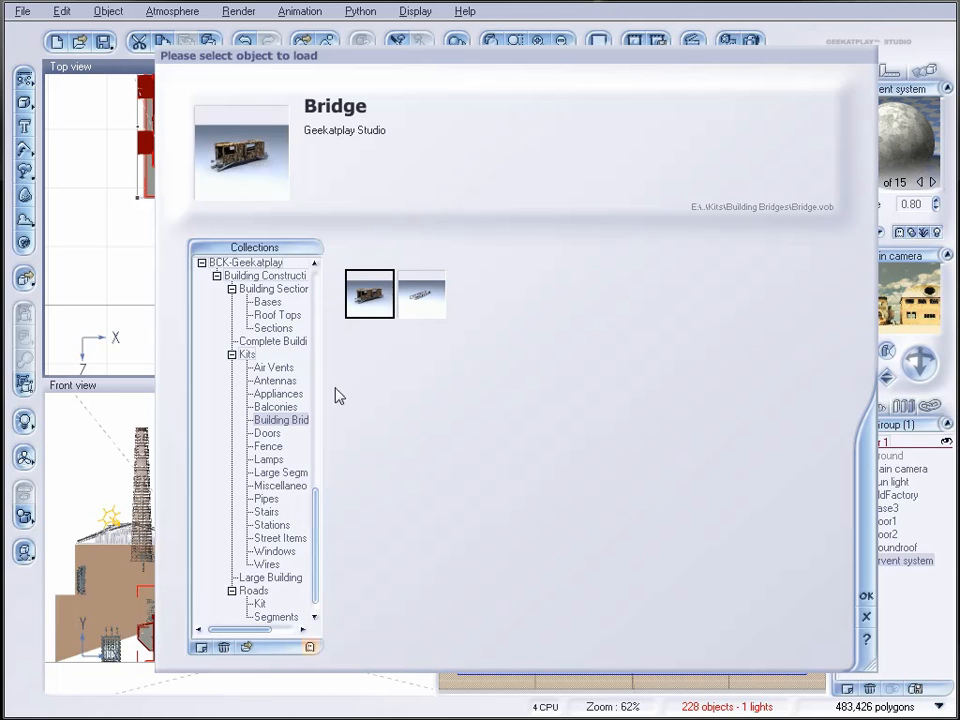
pyautogui.click(268, 433)
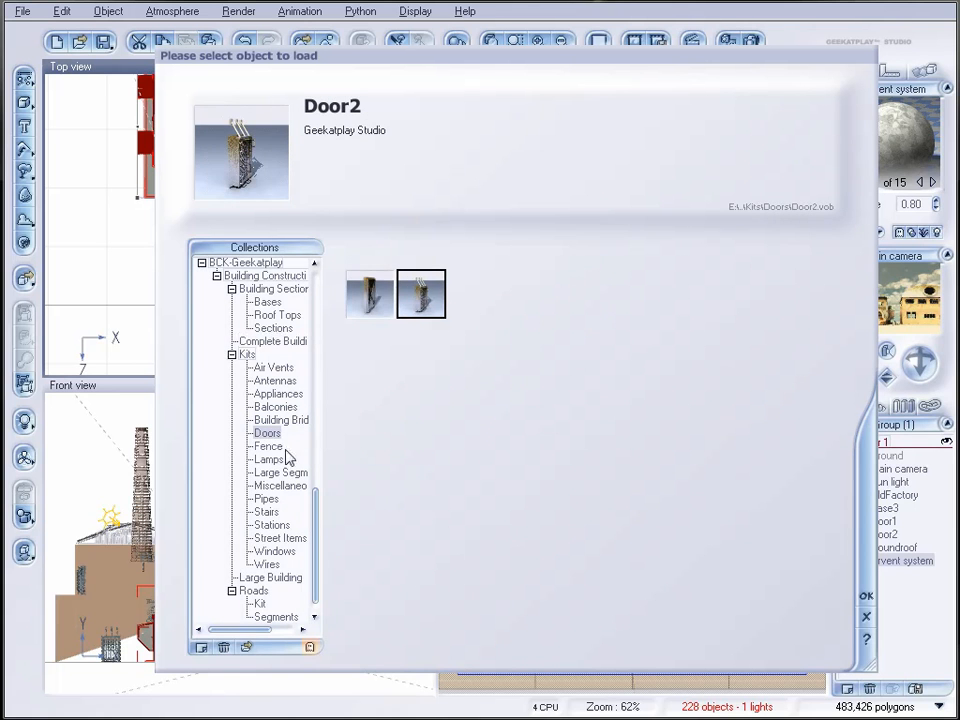
pyautogui.click(268, 446)
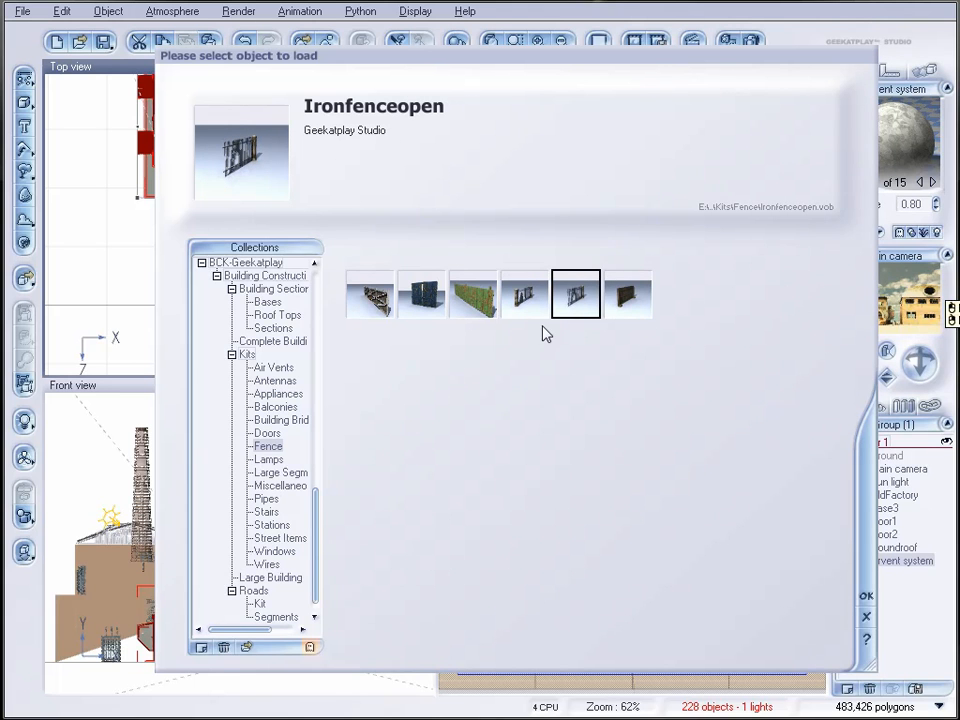
pyautogui.click(474, 292)
pyautogui.click(578, 300)
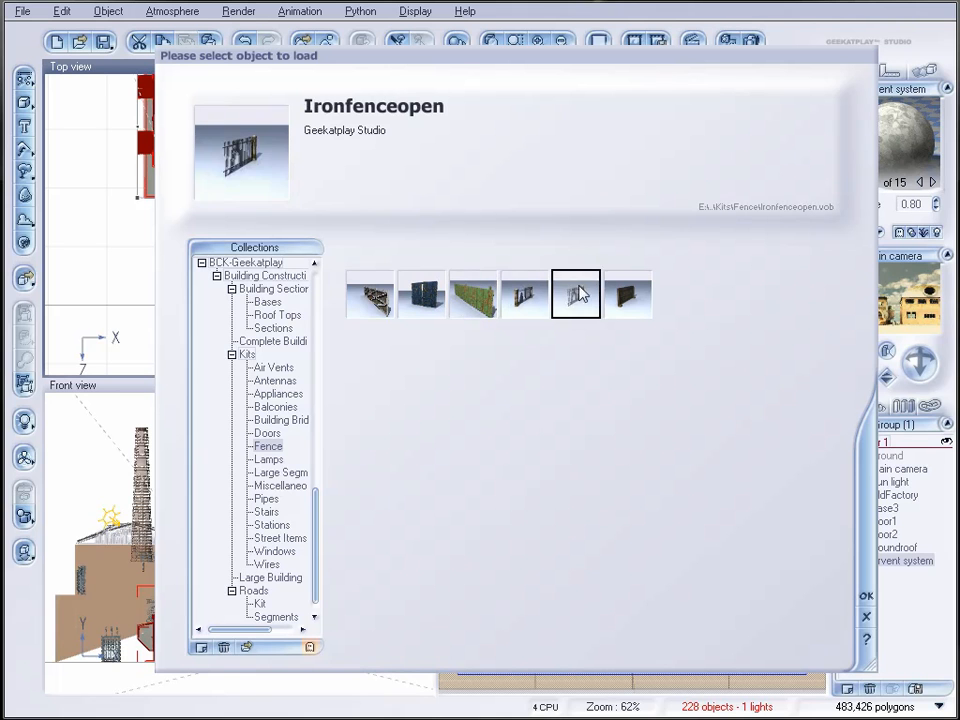
pyautogui.click(370, 293)
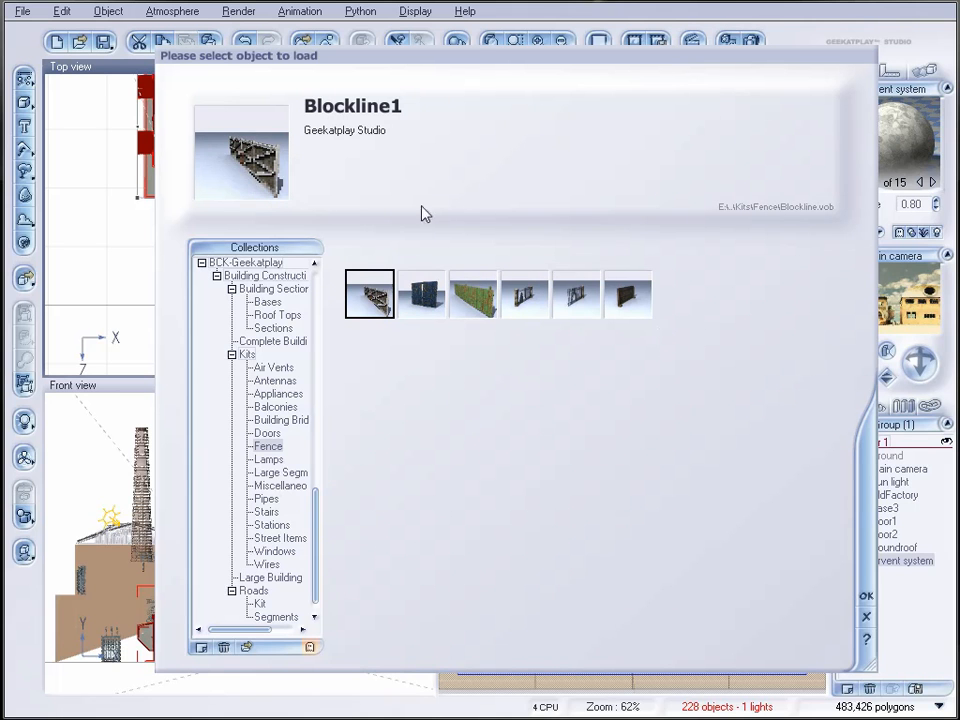
# - Browse the Lamps, Large Segments and Miscellaneous kits, previewing the Comstat piece among the large segments
pyautogui.click(269, 460)
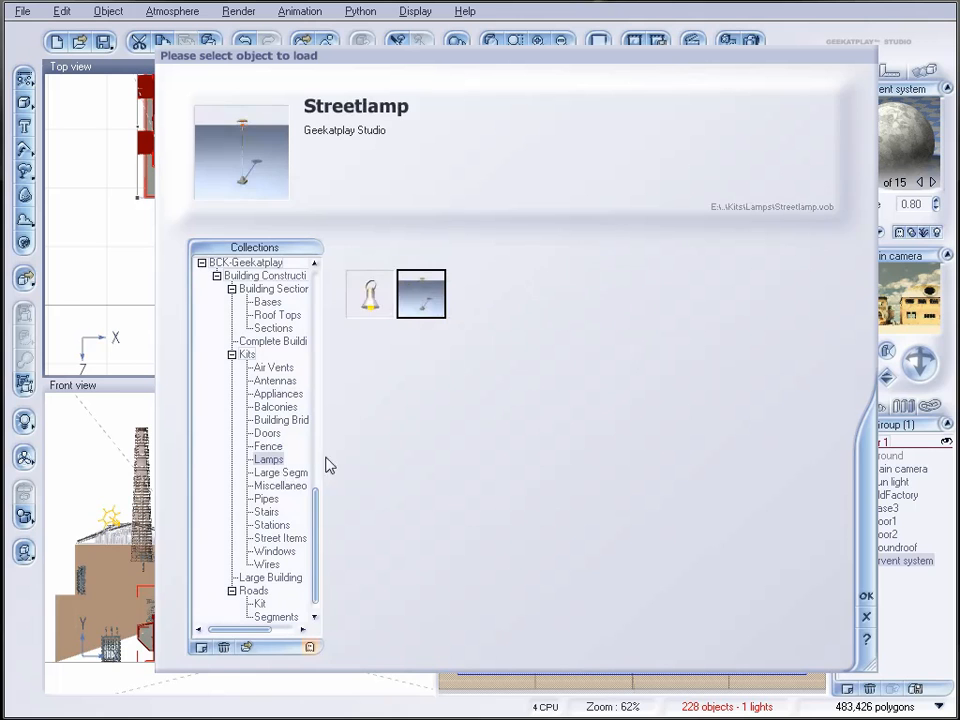
pyautogui.click(312, 474)
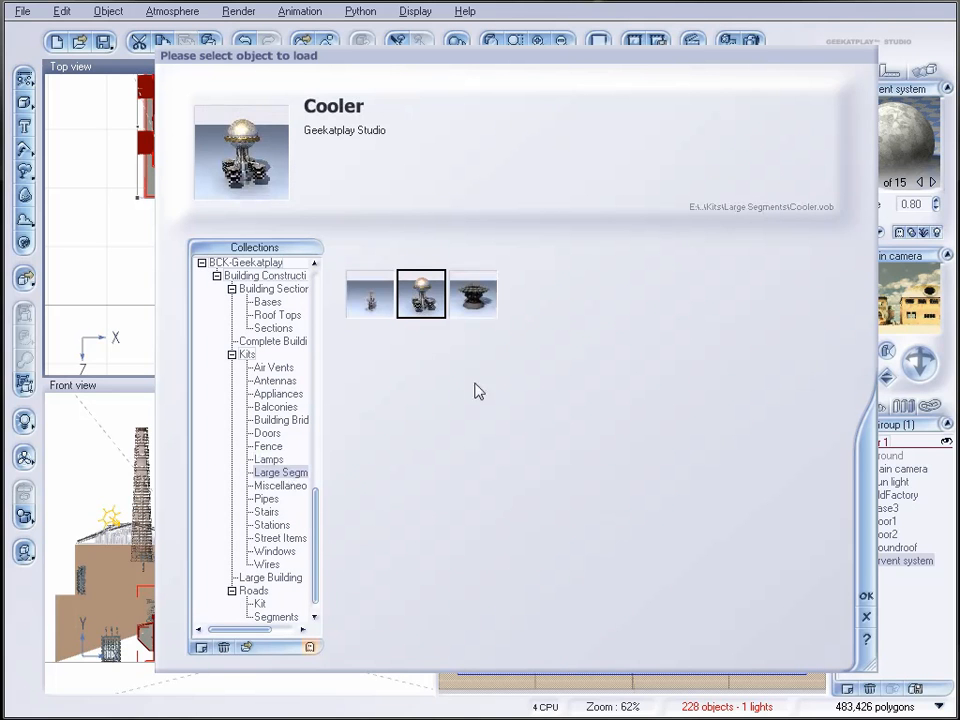
pyautogui.click(370, 294)
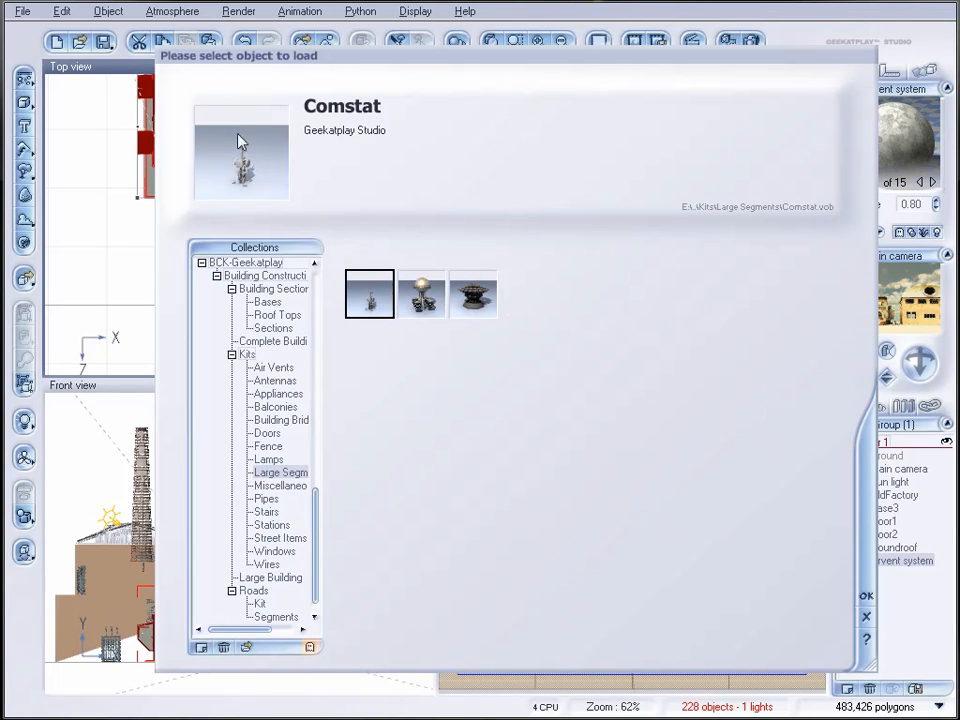
pyautogui.click(281, 486)
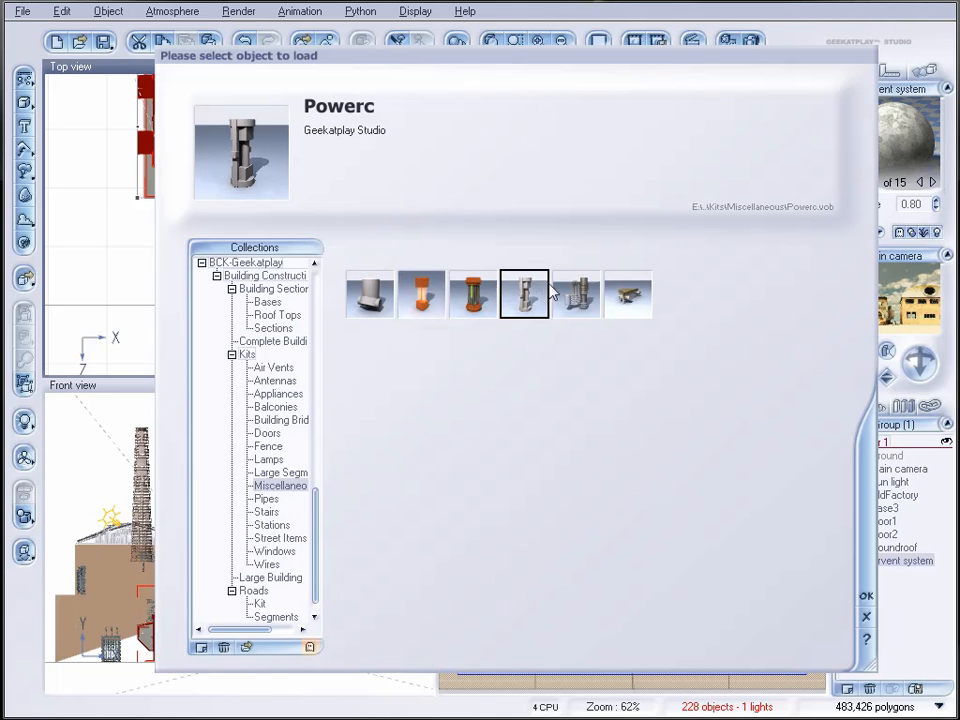
# - Show the Pipes kit and preview its straight pipe pieces, including Twopipesstrait
pyautogui.click(266, 500)
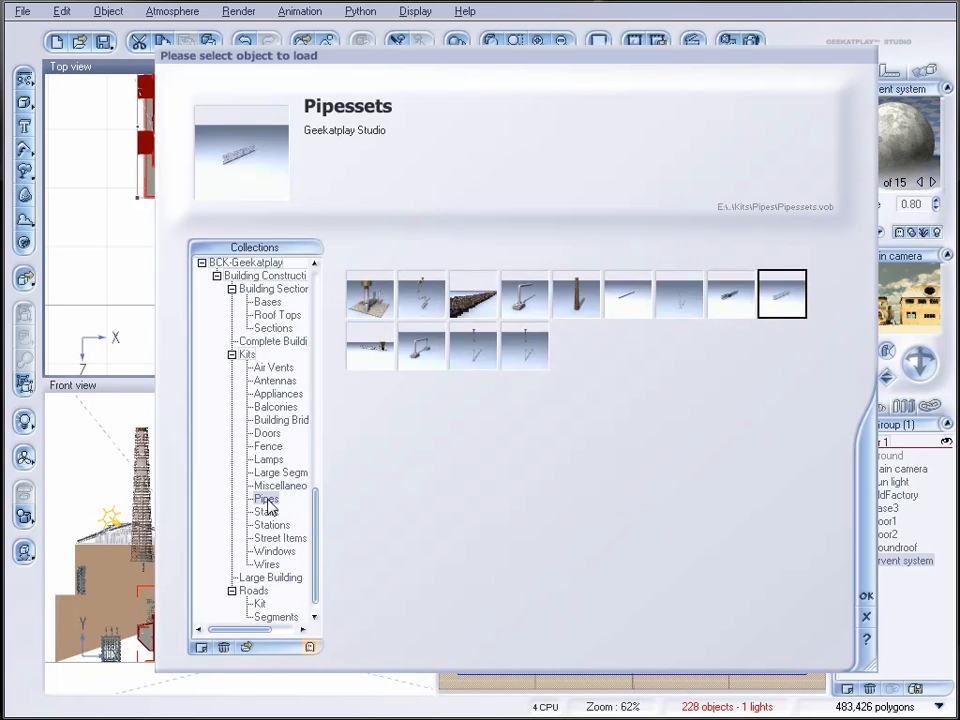
pyautogui.click(526, 348)
pyautogui.click(472, 345)
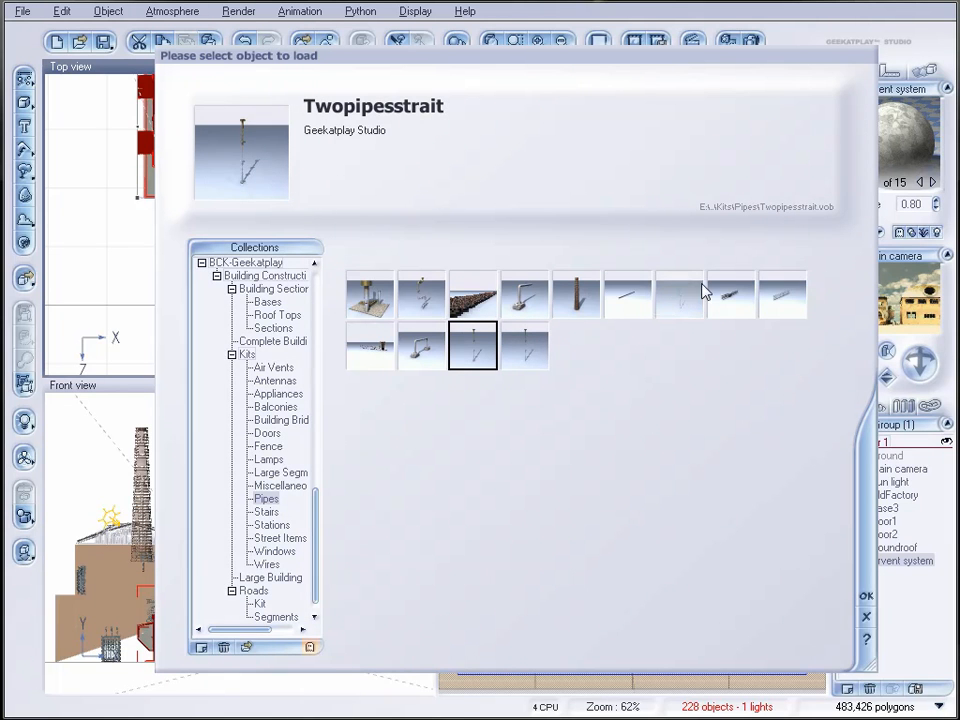
# - Load the Outsidesteps object from the Stairs kit into the scene
pyautogui.click(268, 512)
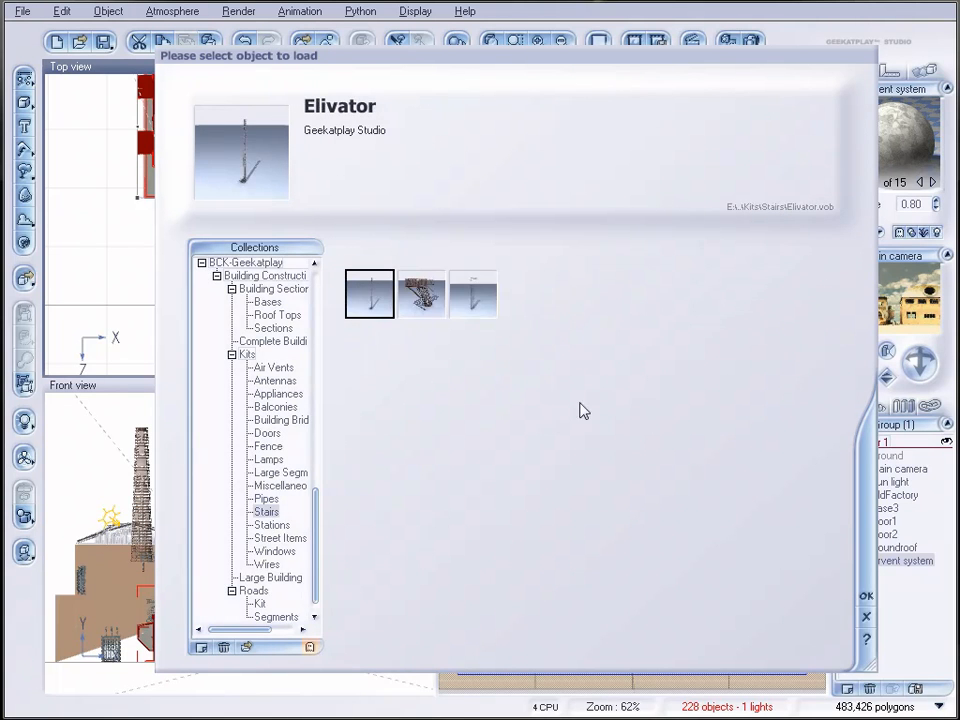
pyautogui.click(421, 295)
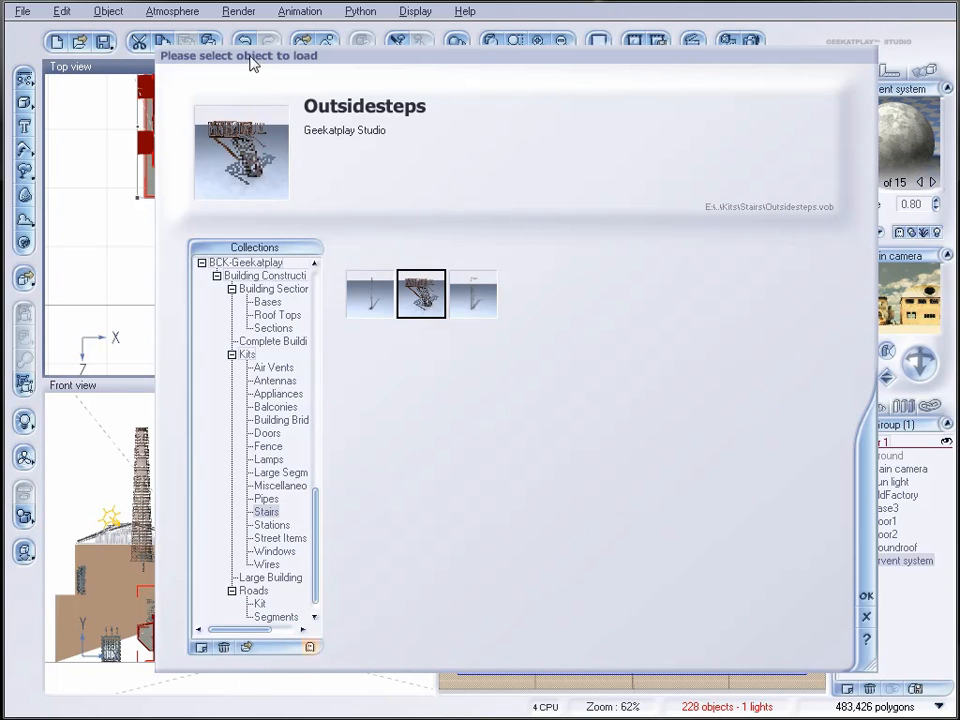
pyautogui.click(865, 596)
# - Position the outside steps at ground level against the wall of the round-roofed building
pyautogui.moveTo(645, 230); pyautogui.dragTo(673, 298)
pyautogui.scroll(4, 620, 297)
pyautogui.moveTo(666, 315); pyautogui.dragTo(446, 78, button='right')
pyautogui.moveTo(494, 212); pyautogui.dragTo(618, 215)
pyautogui.moveTo(242, 242); pyautogui.dragTo(483, 257)
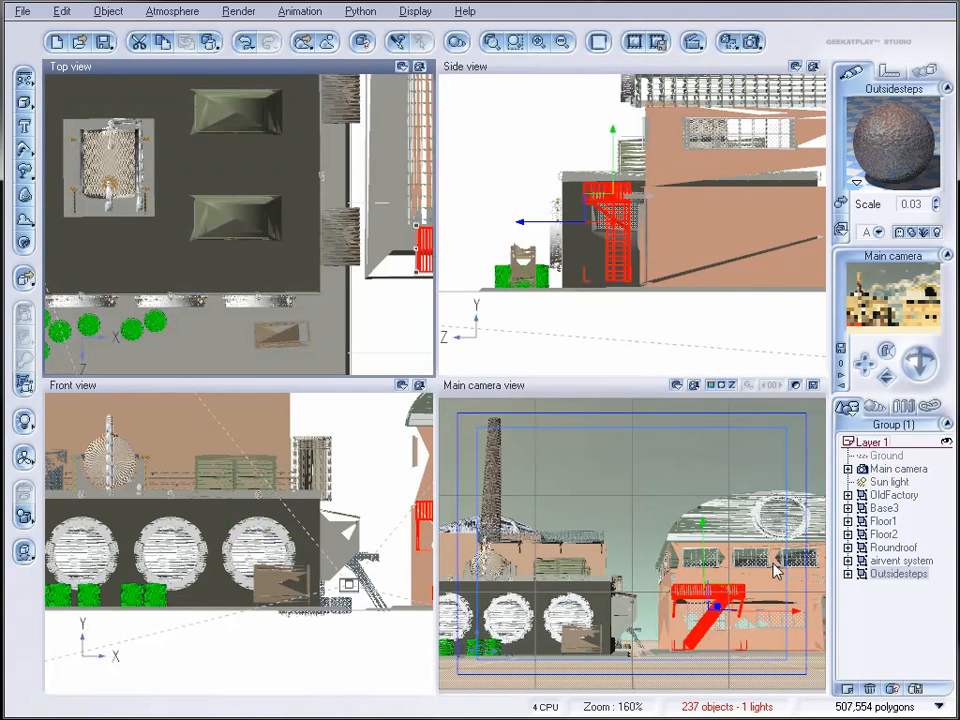
# - Duplicate the outside steps and raise the copy so it stacks directly above the original flight
pyautogui.click(605, 214)
pyautogui.moveTo(605, 214); pyautogui.dragTo(607, 136)
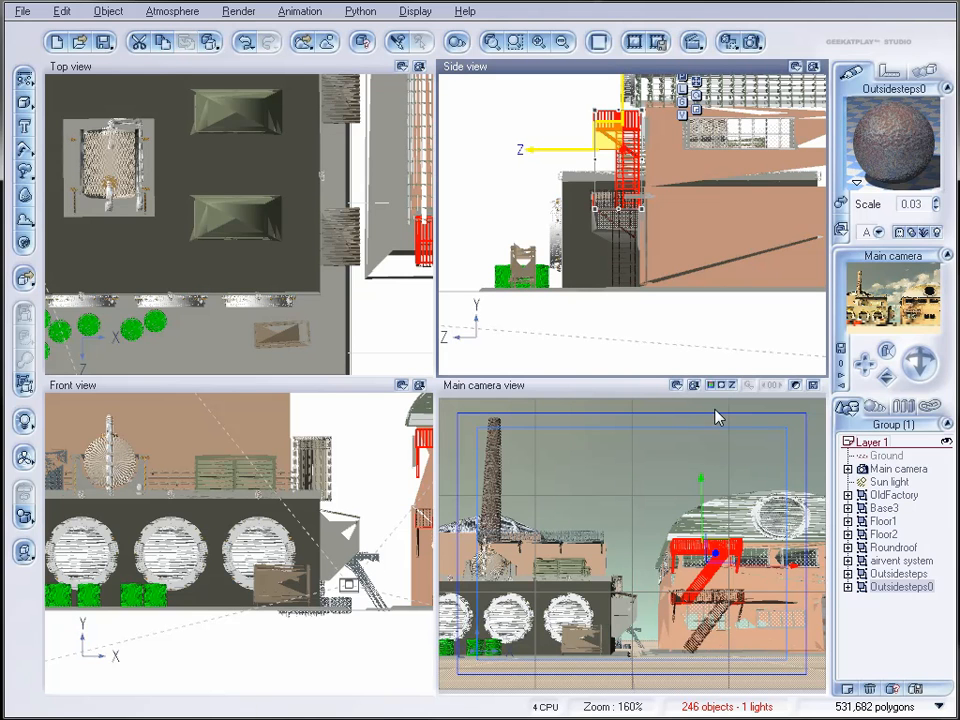
# - Reopen the object library for loading and preview the Stations kit pieces, including Stand, Bar and Welderplace
pyautogui.click(22, 11)
pyautogui.click(112, 230)
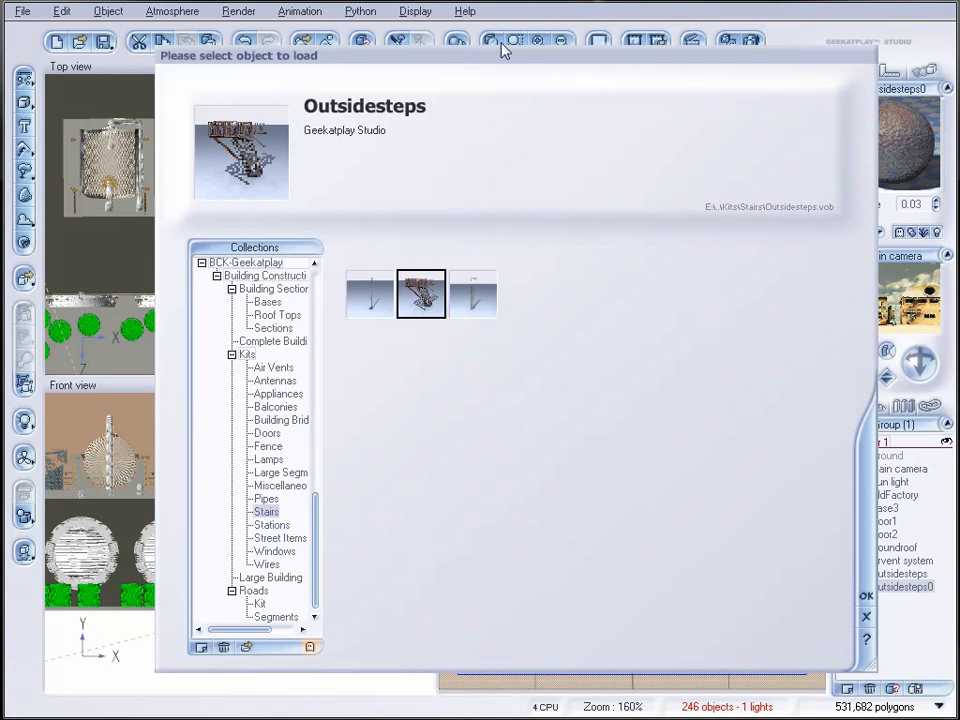
pyautogui.click(271, 525)
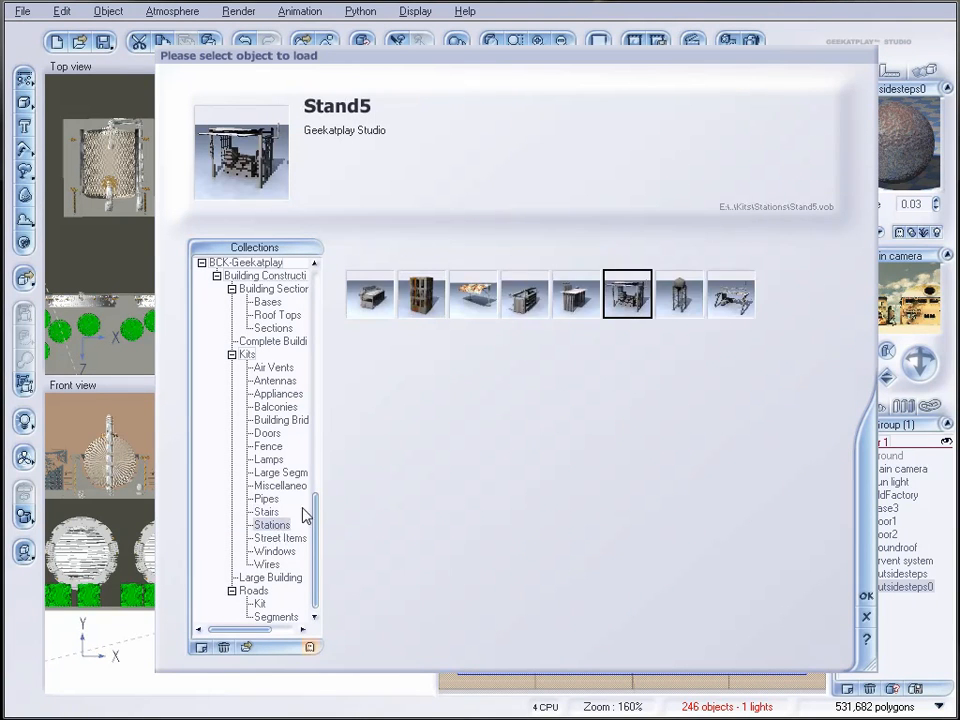
pyautogui.click(527, 296)
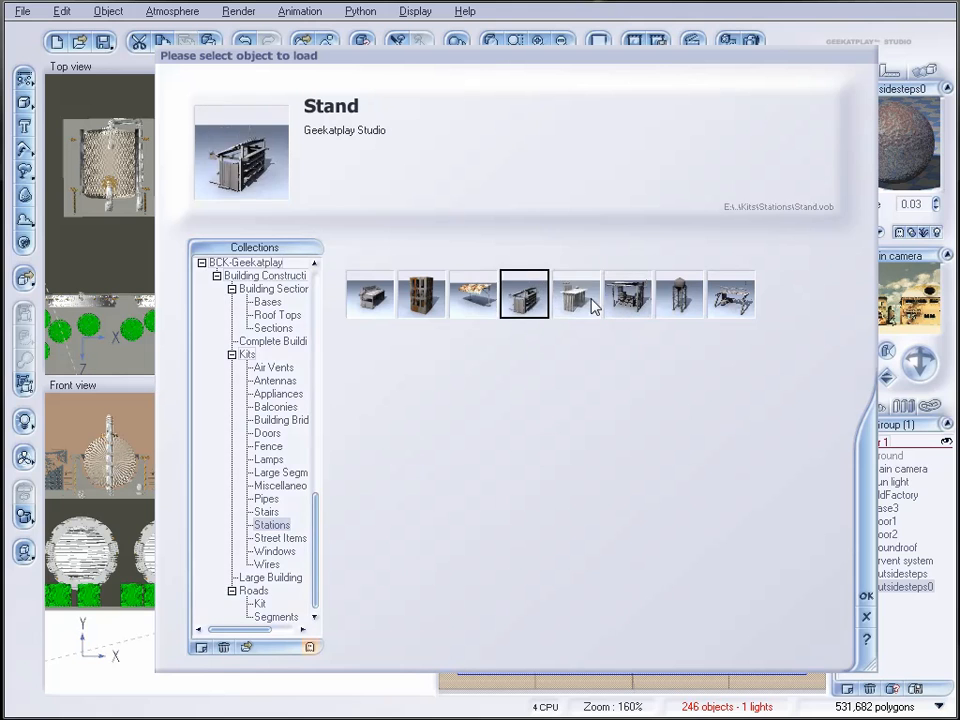
pyautogui.click(574, 298)
pyautogui.click(374, 297)
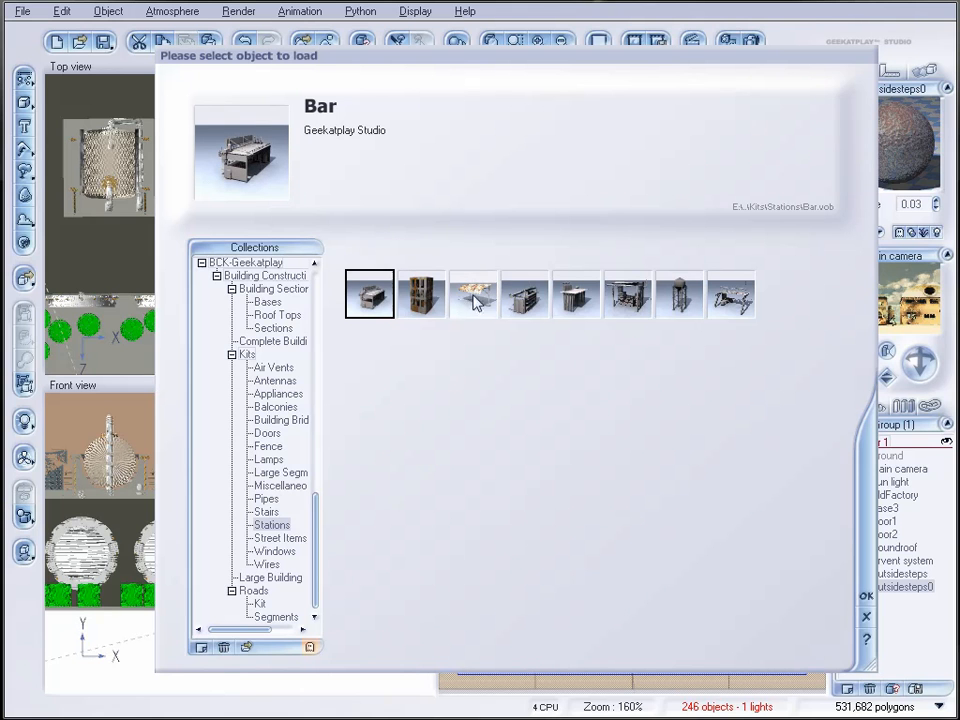
pyautogui.click(733, 296)
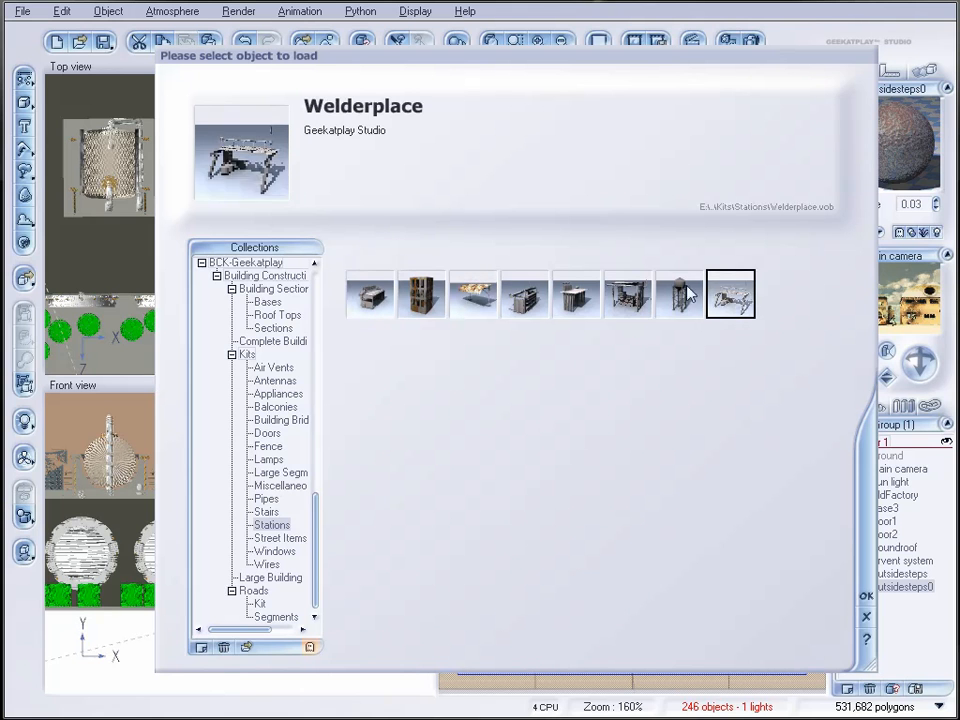
# - Preview the Street Items kit pieces, including Bomb, Oldmbox, the green crate, Plasticbarrel and Barel
pyautogui.click(279, 538)
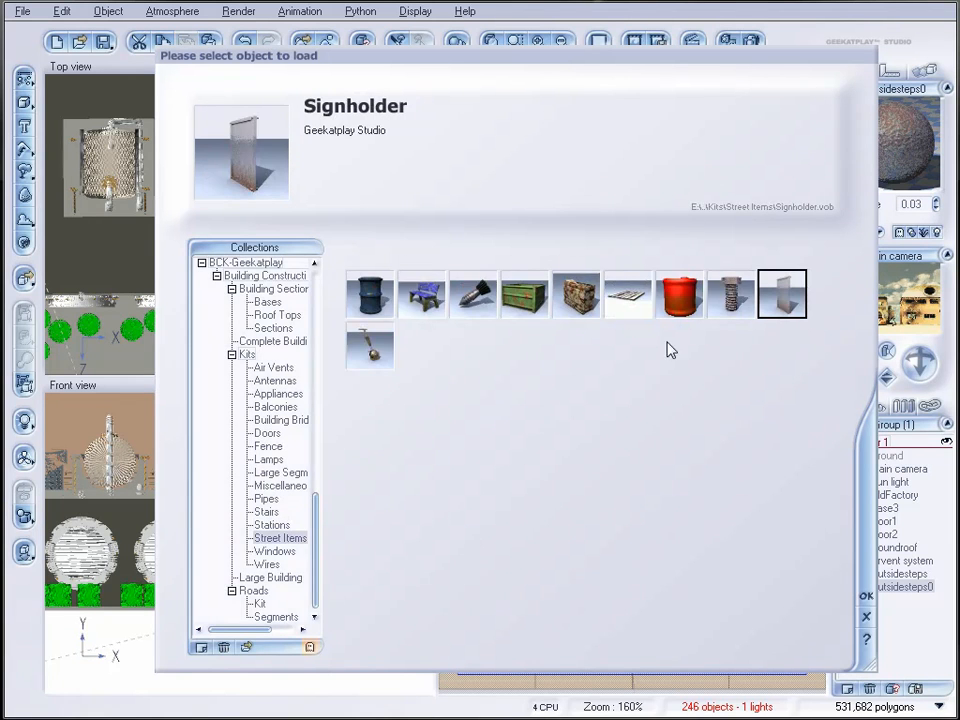
pyautogui.click(472, 294)
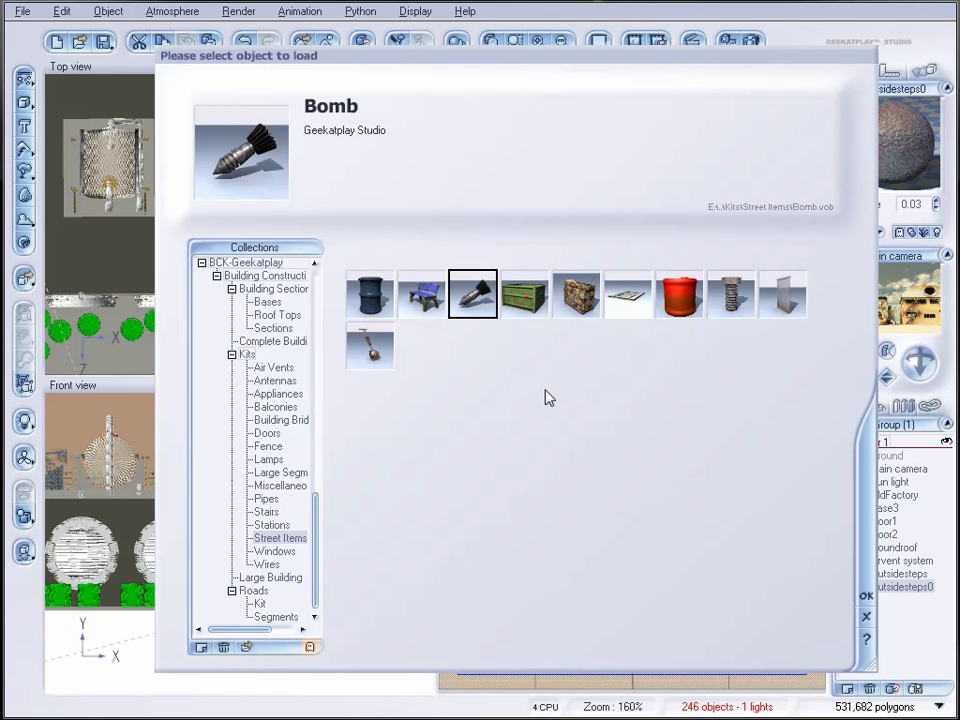
pyautogui.click(580, 298)
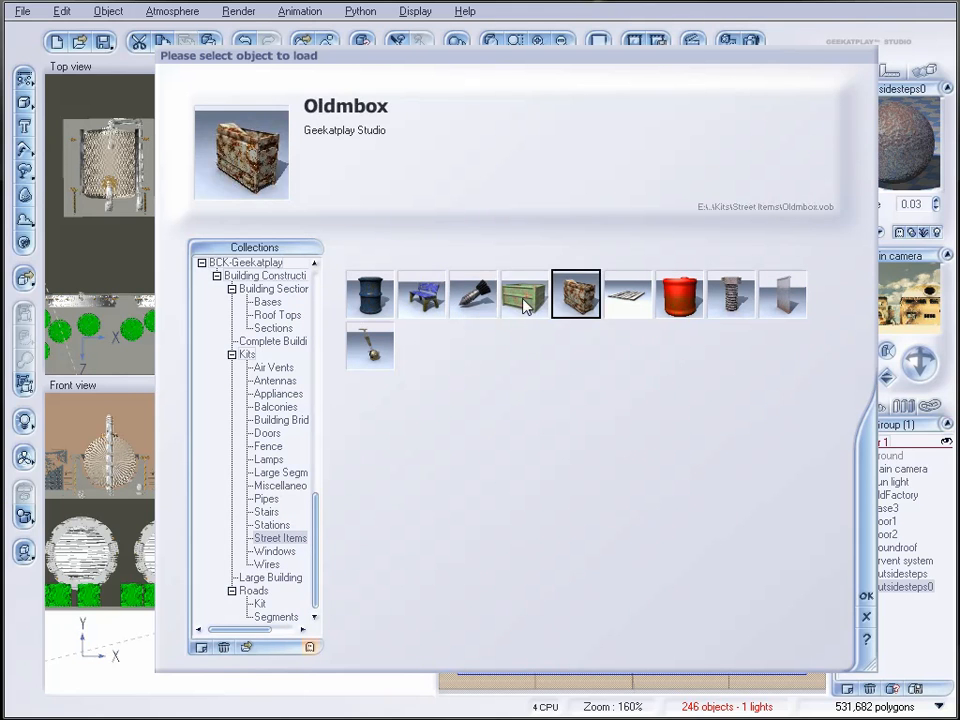
pyautogui.click(526, 298)
pyautogui.click(679, 295)
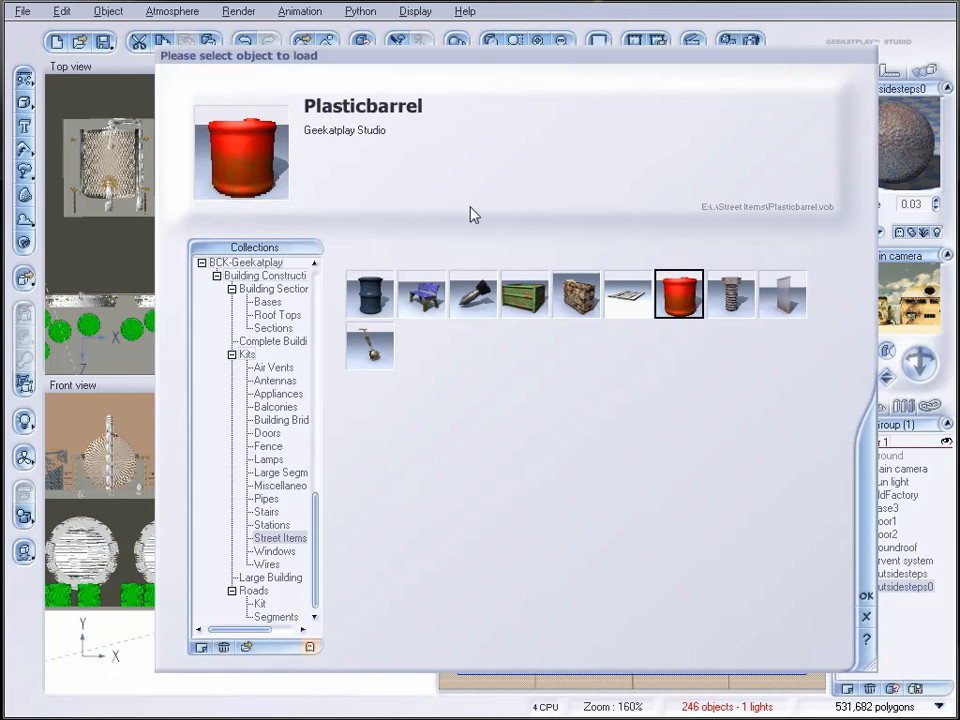
pyautogui.click(370, 294)
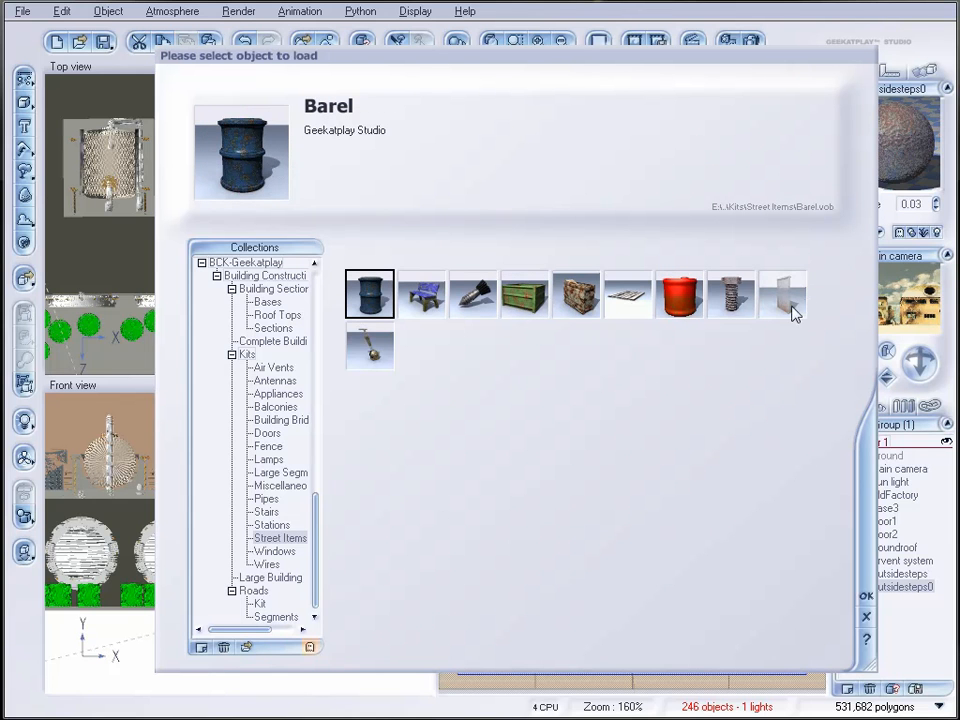
# - Browse the Windows, Wires and Large Building collections, previewing the large Building and FutureBlock objects
pyautogui.click(274, 551)
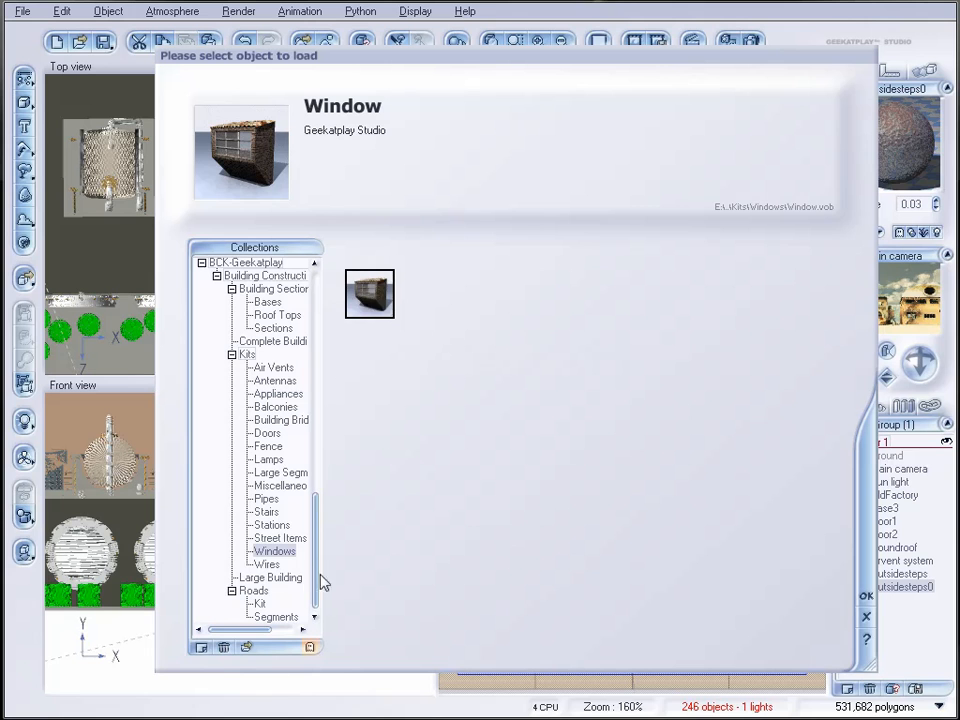
pyautogui.click(272, 564)
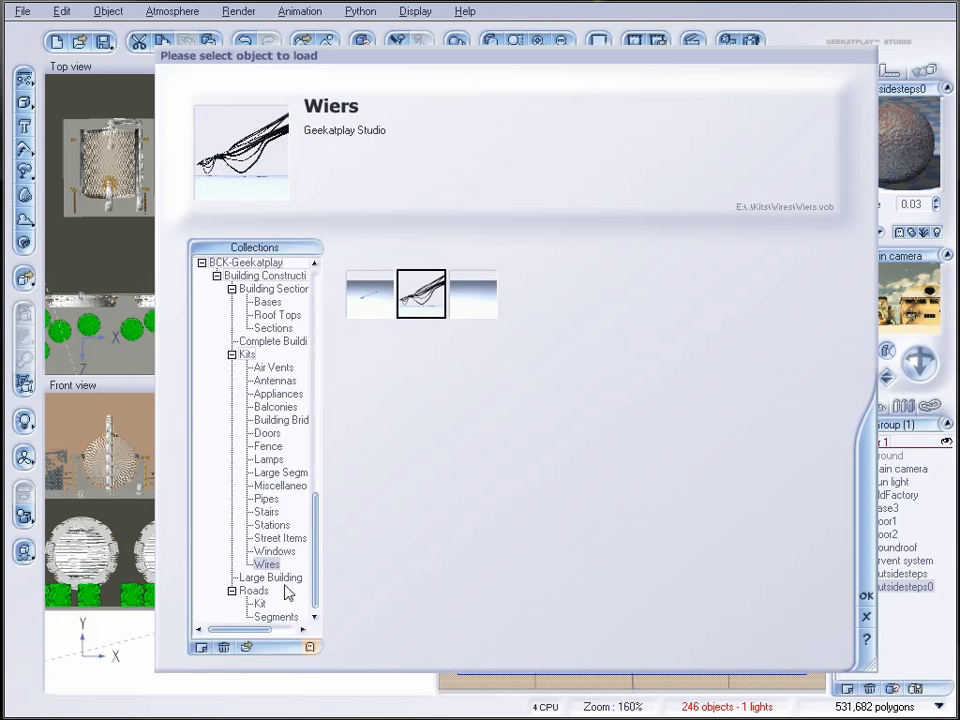
pyautogui.click(270, 578)
pyautogui.click(680, 296)
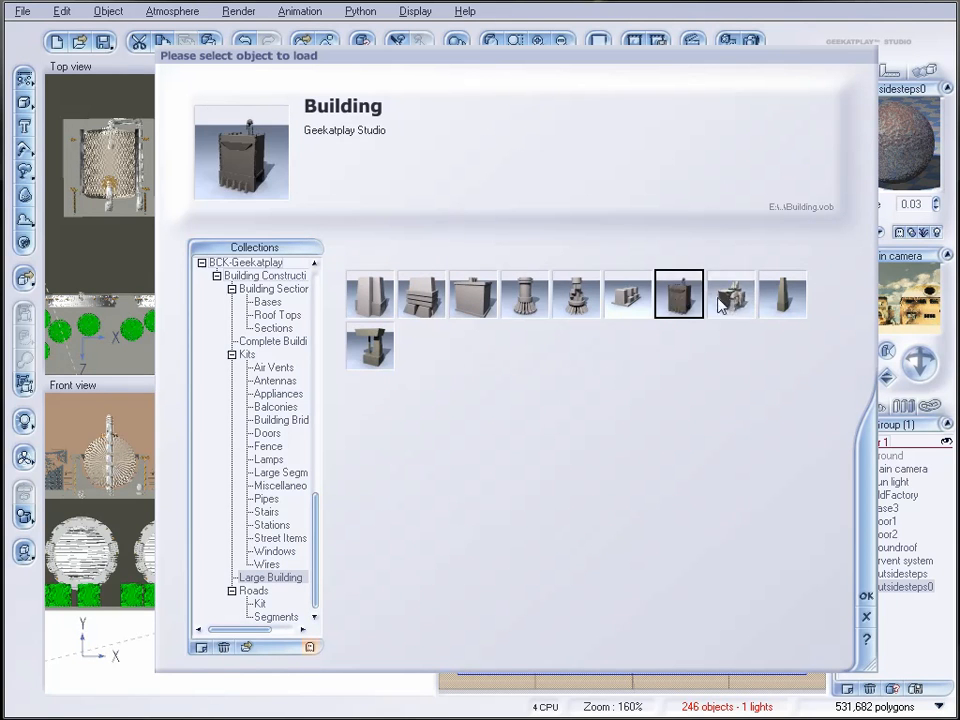
pyautogui.click(730, 294)
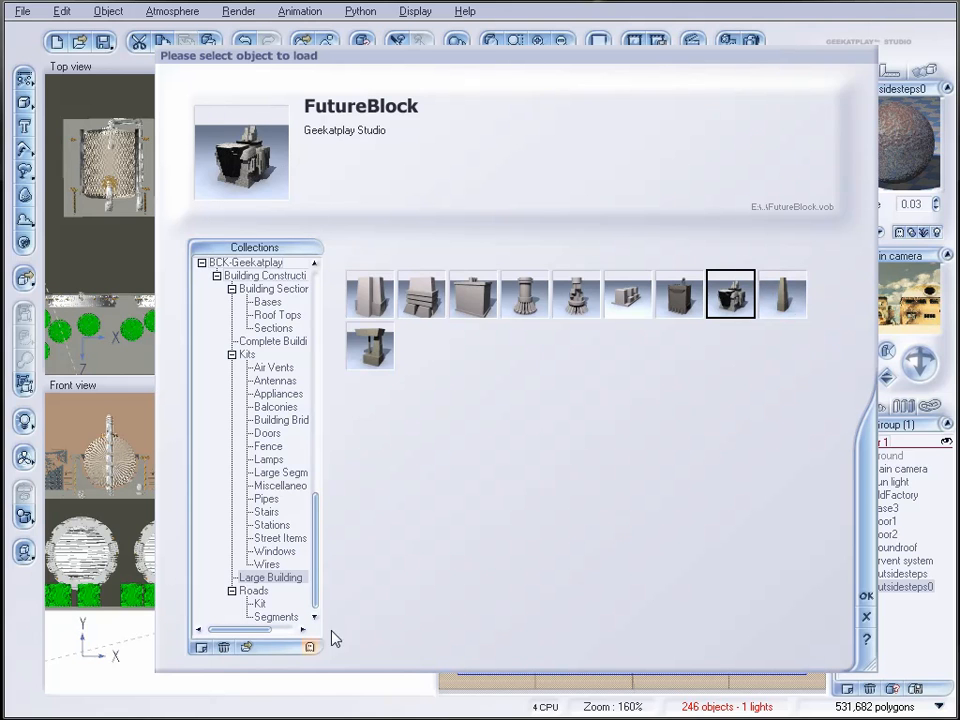
# - Browse the Roads collections and preview the road segments, including Three level road long strip and both RoadSplint pieces
pyautogui.click(255, 592)
pyautogui.click(259, 604)
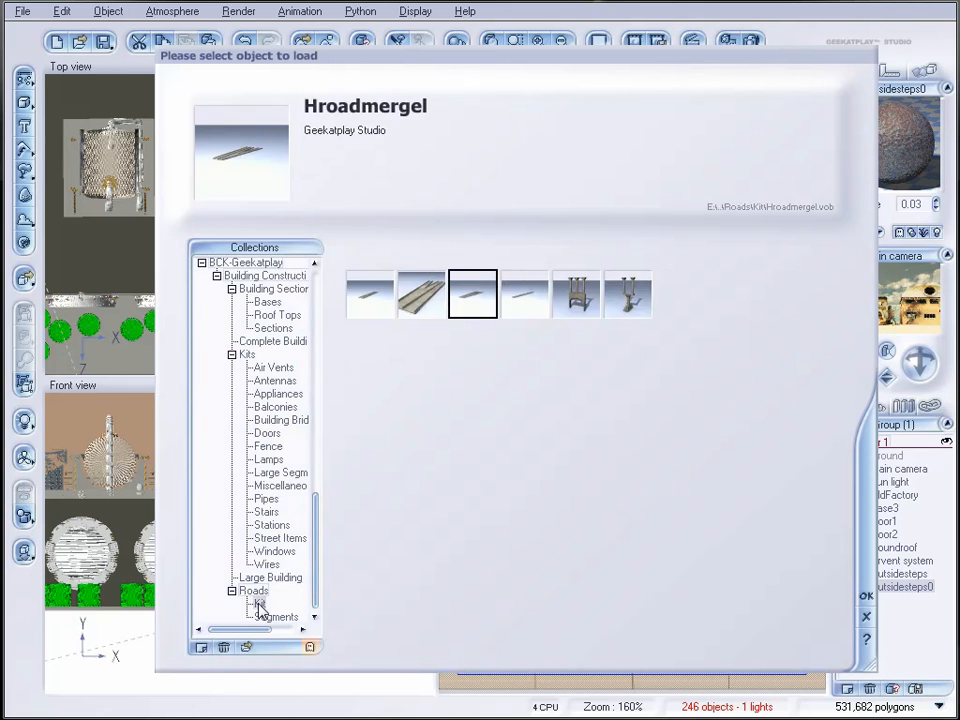
pyautogui.click(286, 618)
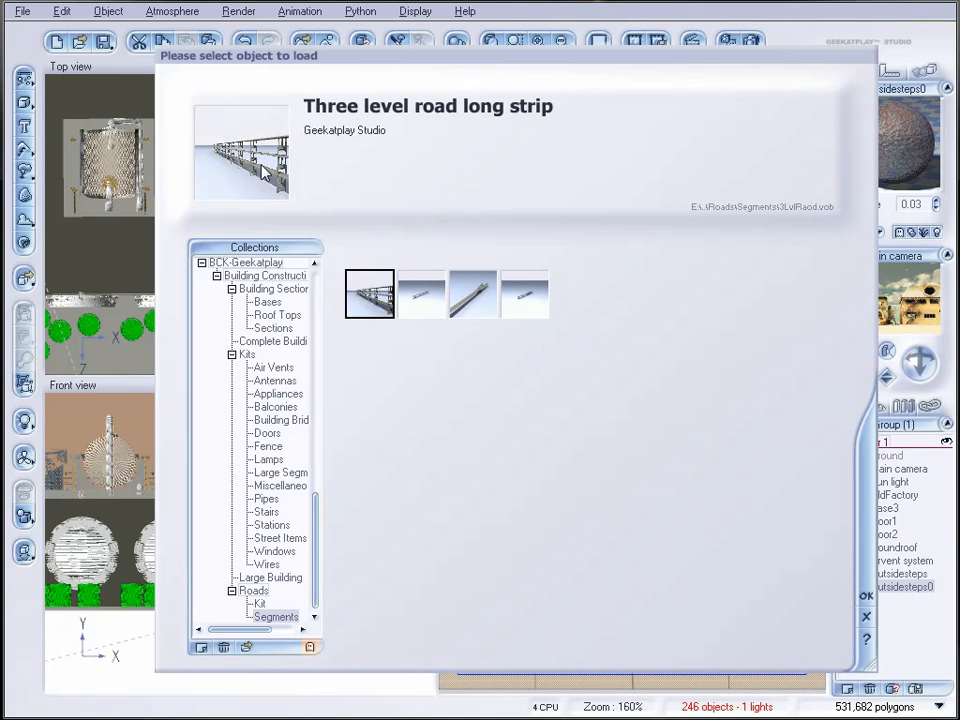
pyautogui.click(424, 314)
pyautogui.click(472, 294)
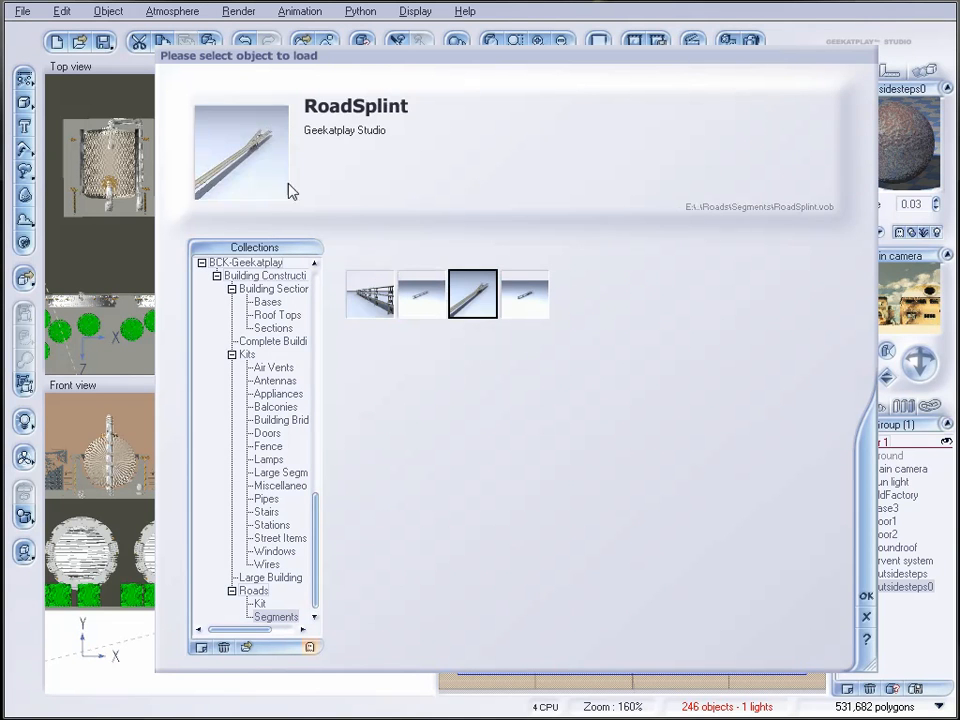
pyautogui.click(524, 294)
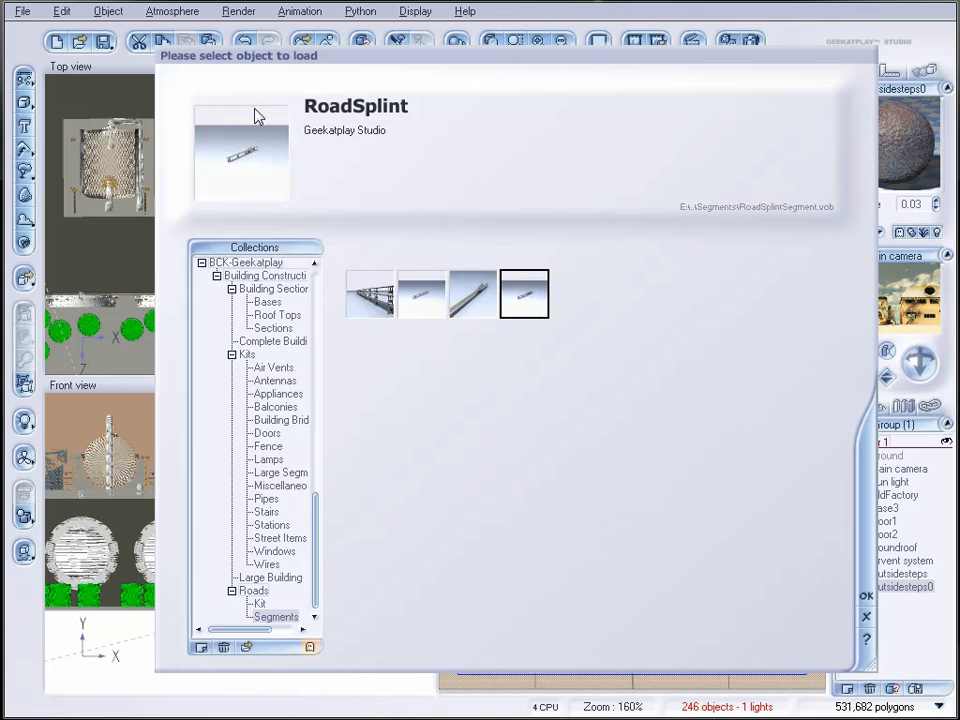
# - Preview the Roads Kit pieces, including Hroad, Hsupport and Hsupportsingle
pyautogui.click(259, 603)
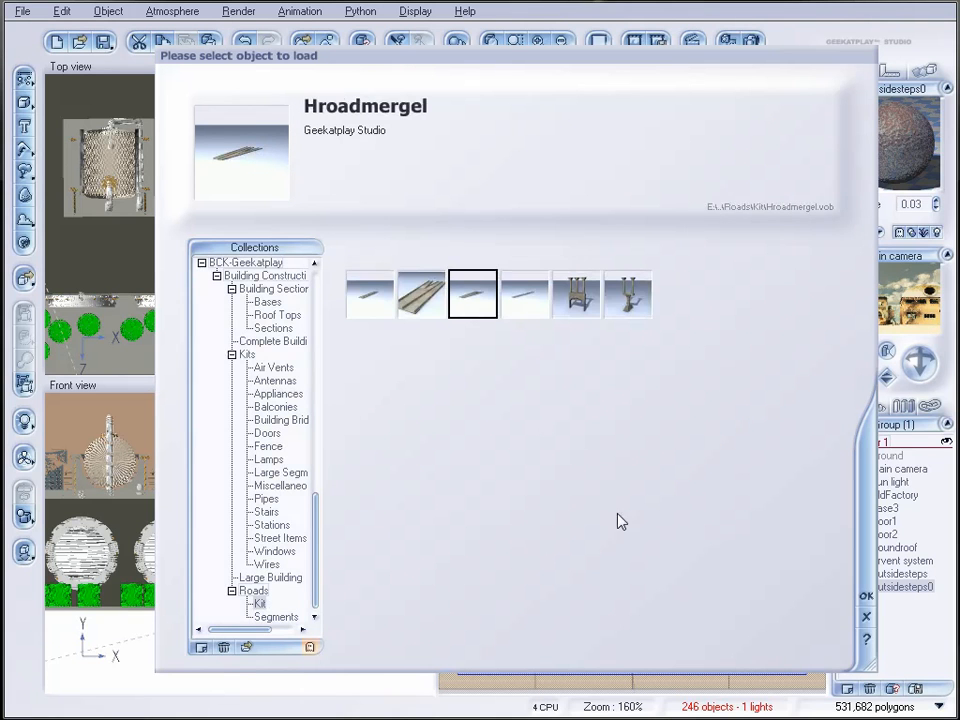
pyautogui.click(369, 296)
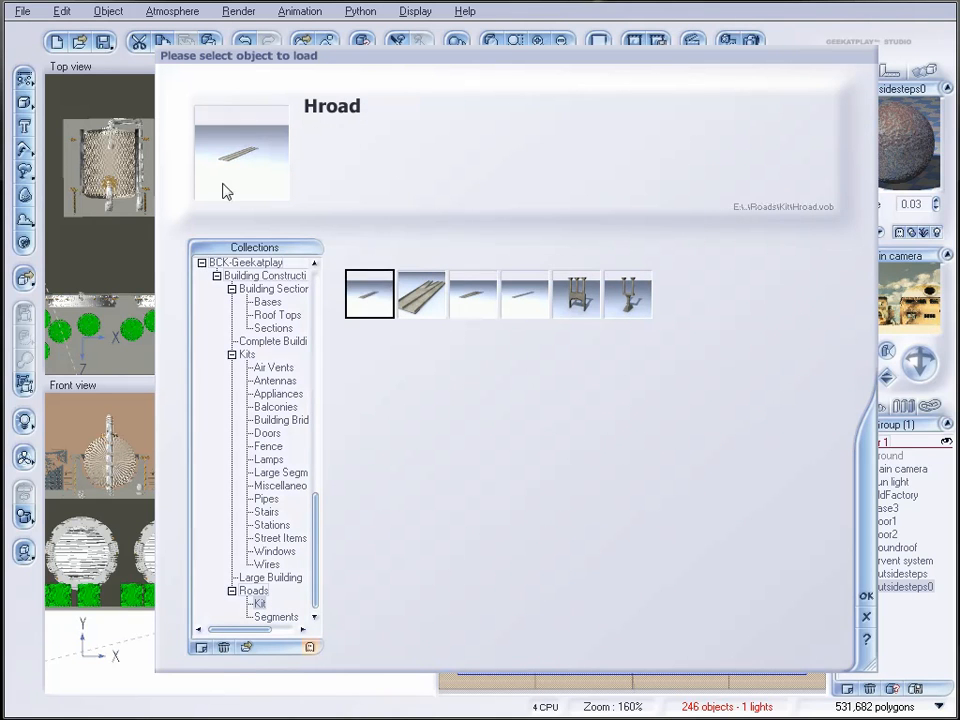
pyautogui.click(494, 290)
pyautogui.click(540, 306)
pyautogui.click(578, 298)
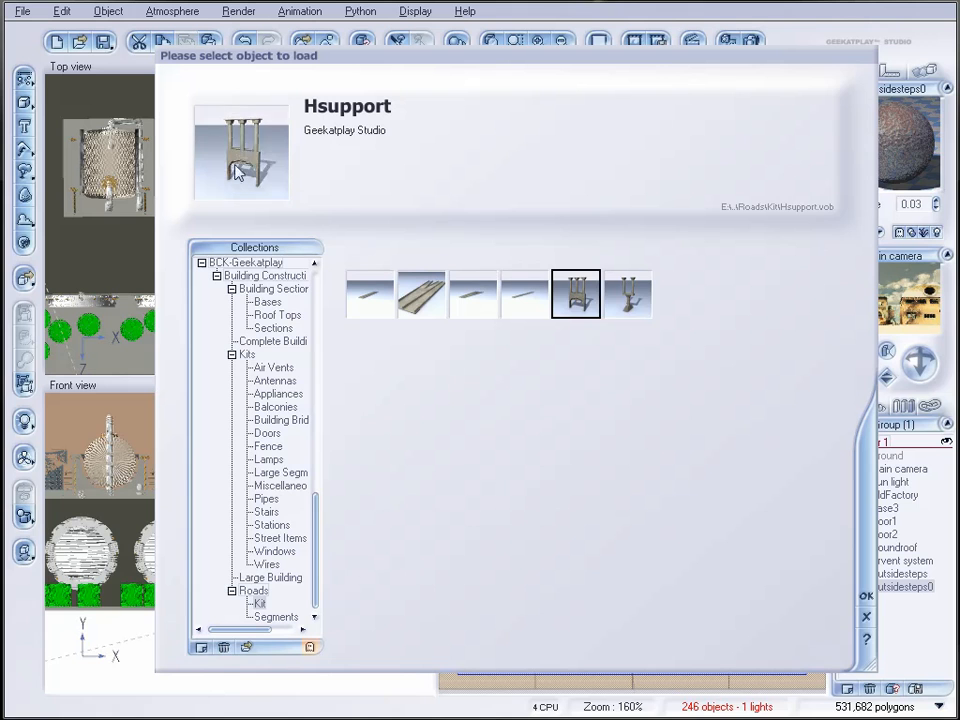
pyautogui.click(627, 297)
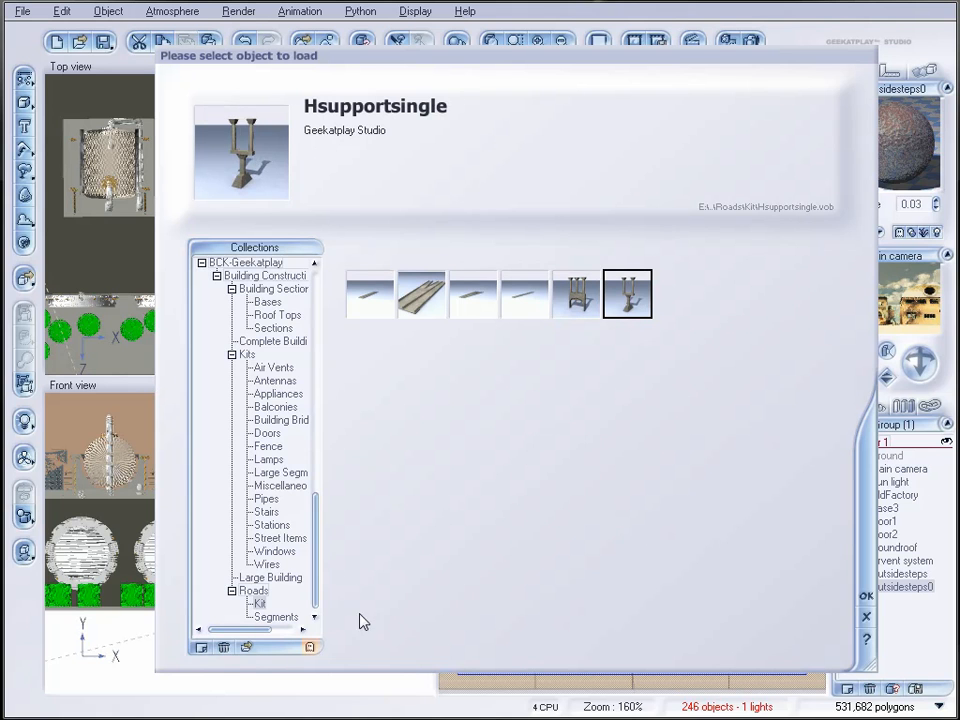
# - Load the Hsupportsingle road support from the Roads Kit into the factory scene
pyautogui.moveTo(311, 606); pyautogui.dragTo(317, 565)
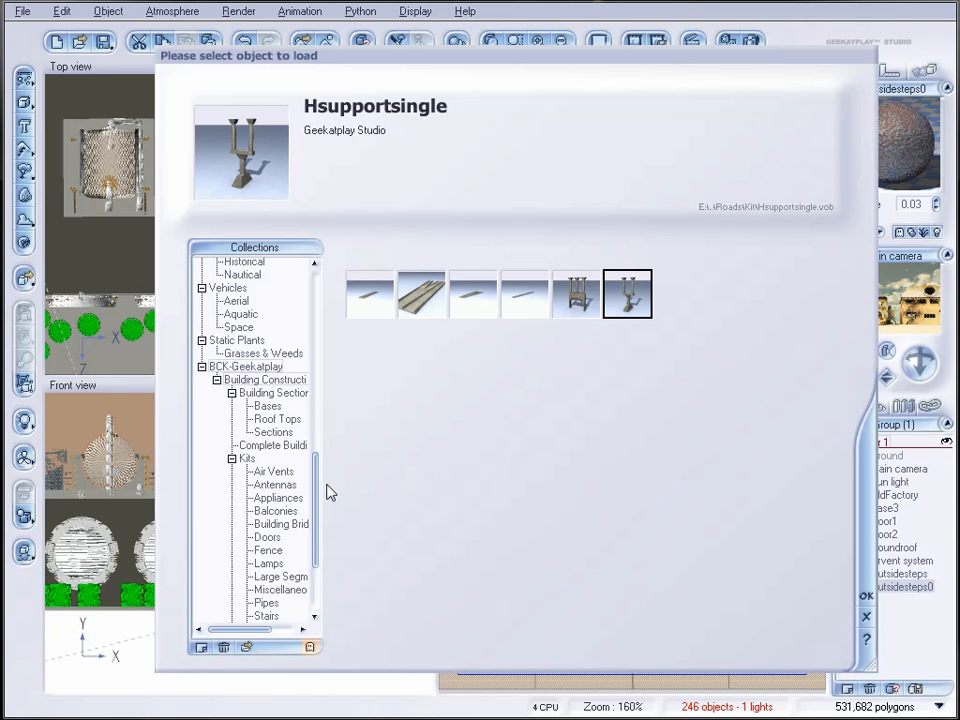
pyautogui.moveTo(316, 493); pyautogui.dragTo(313, 540)
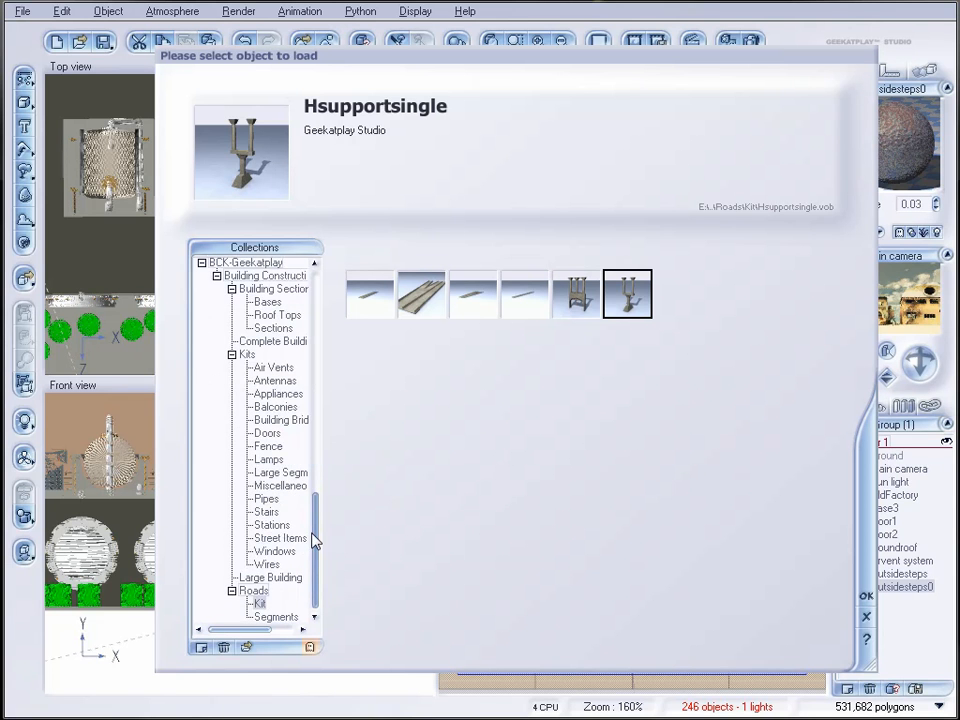
pyautogui.click(866, 596)
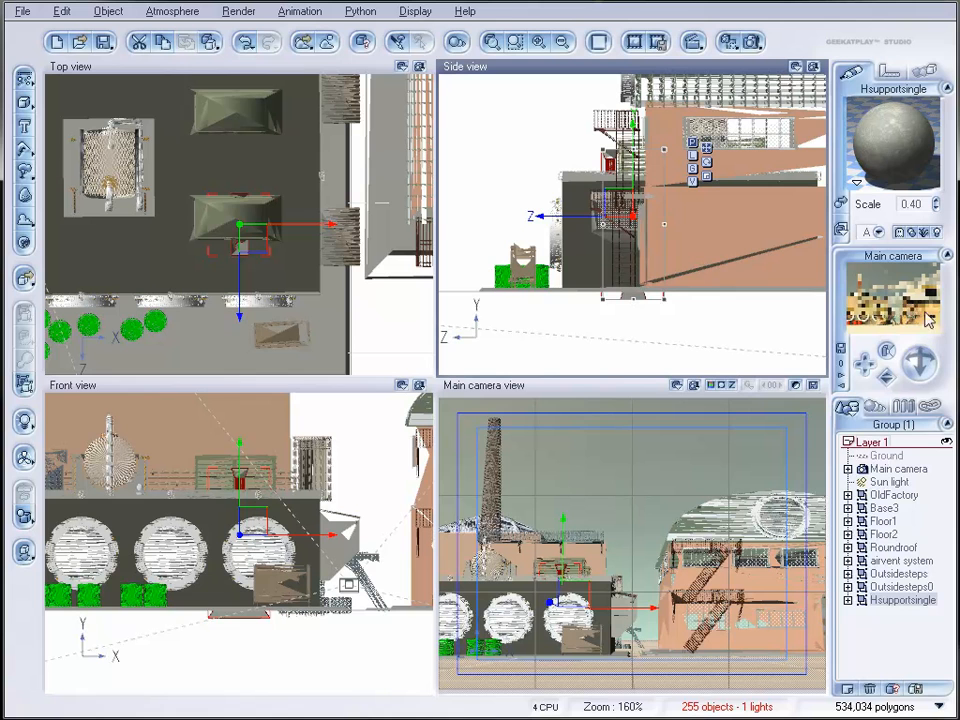
pyautogui.moveTo(738, 197); pyautogui.dragTo(725, 282, button='middle')
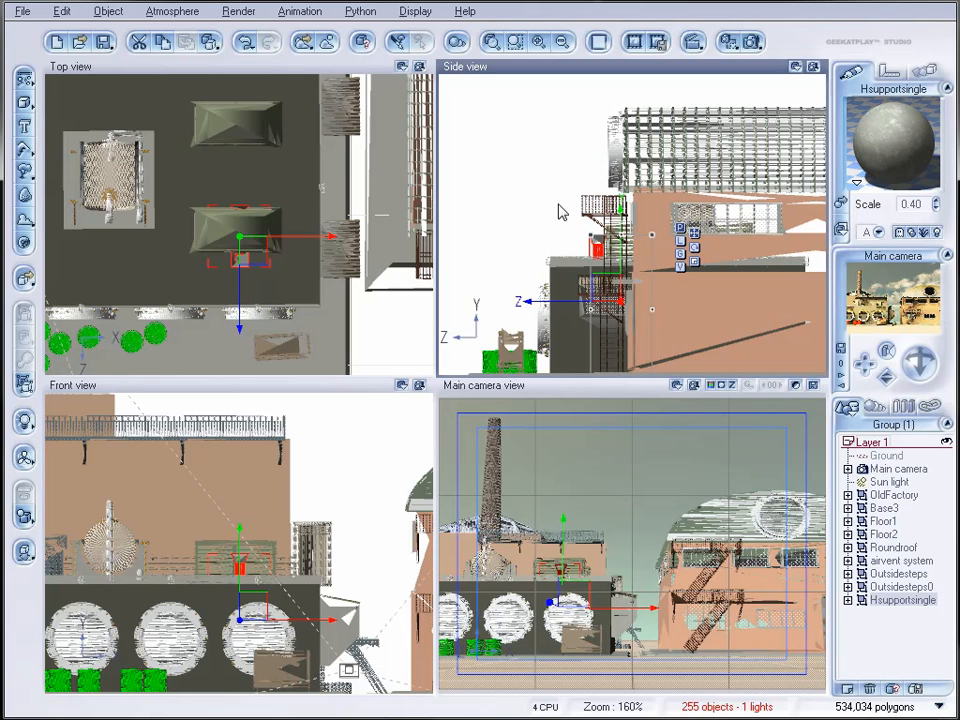
# - Browse the kit's Nature and City atmosphere collections and load the Invasion atmosphere into the scene
pyautogui.click(172, 12)
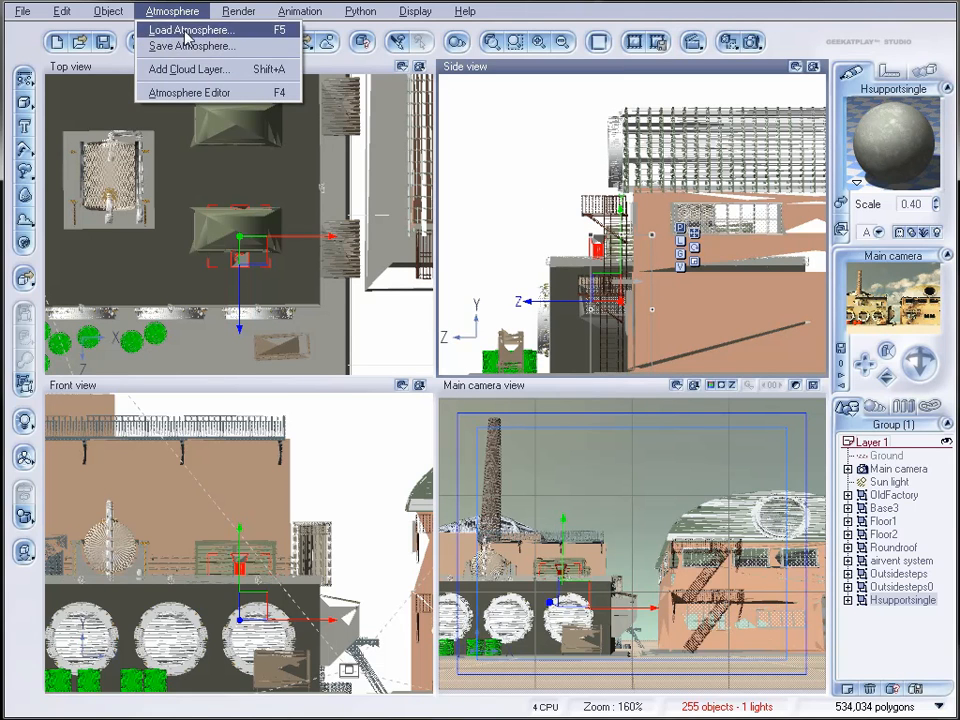
pyautogui.click(160, 30)
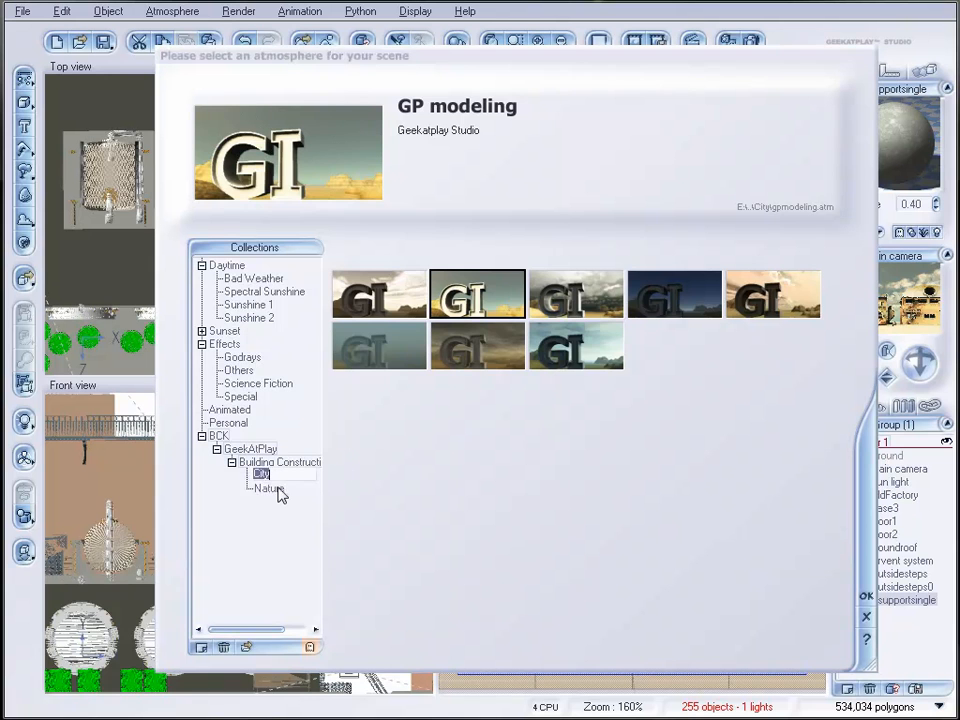
pyautogui.click(278, 489)
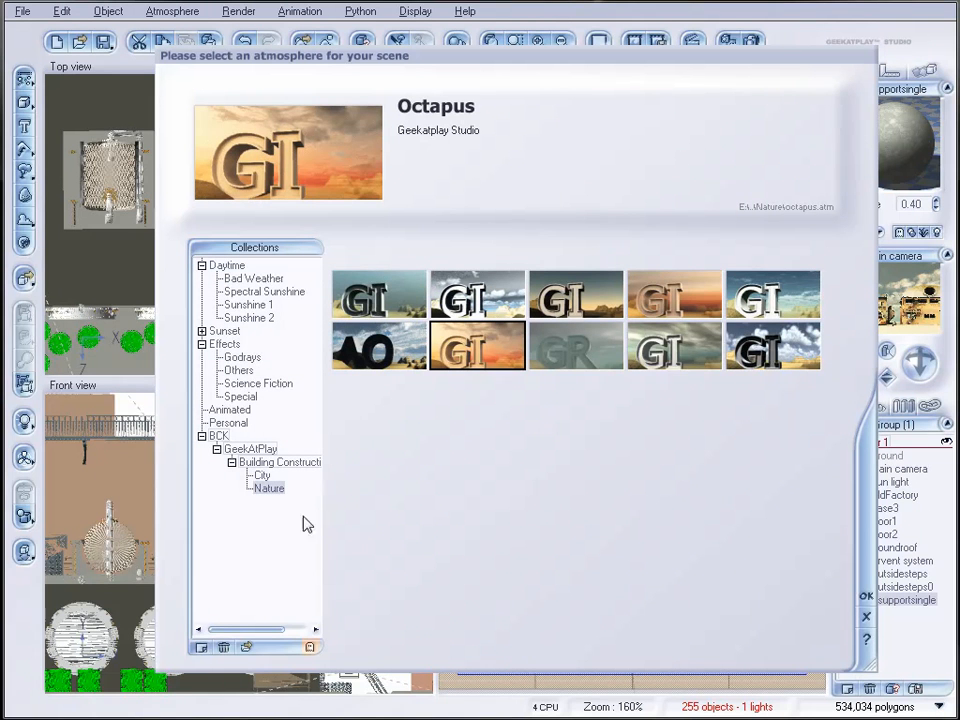
pyautogui.click(264, 476)
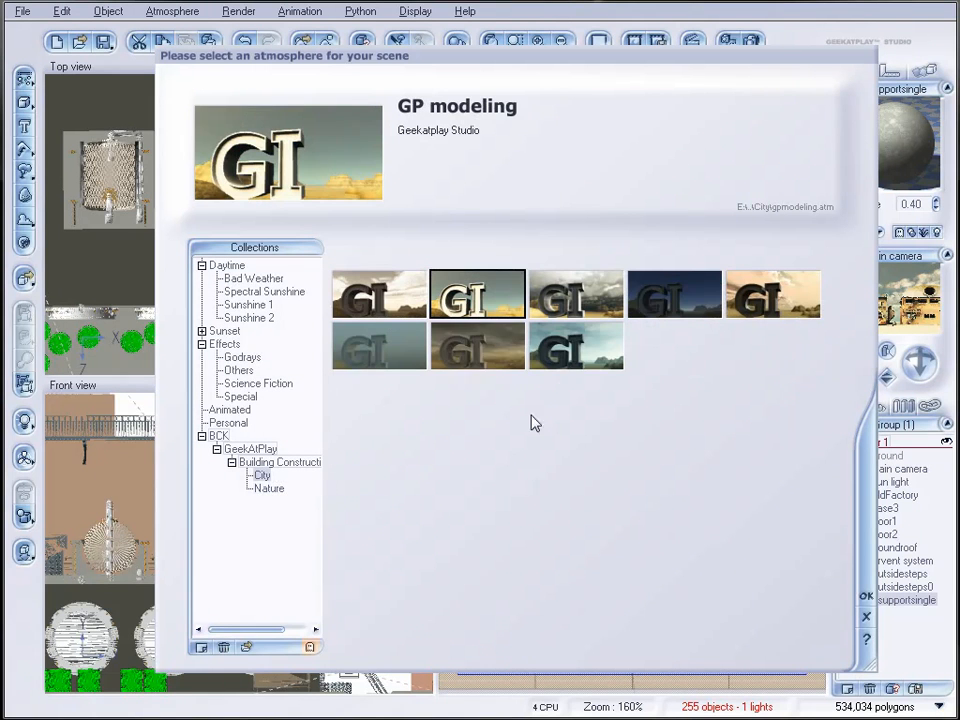
pyautogui.click(463, 356)
pyautogui.click(600, 292)
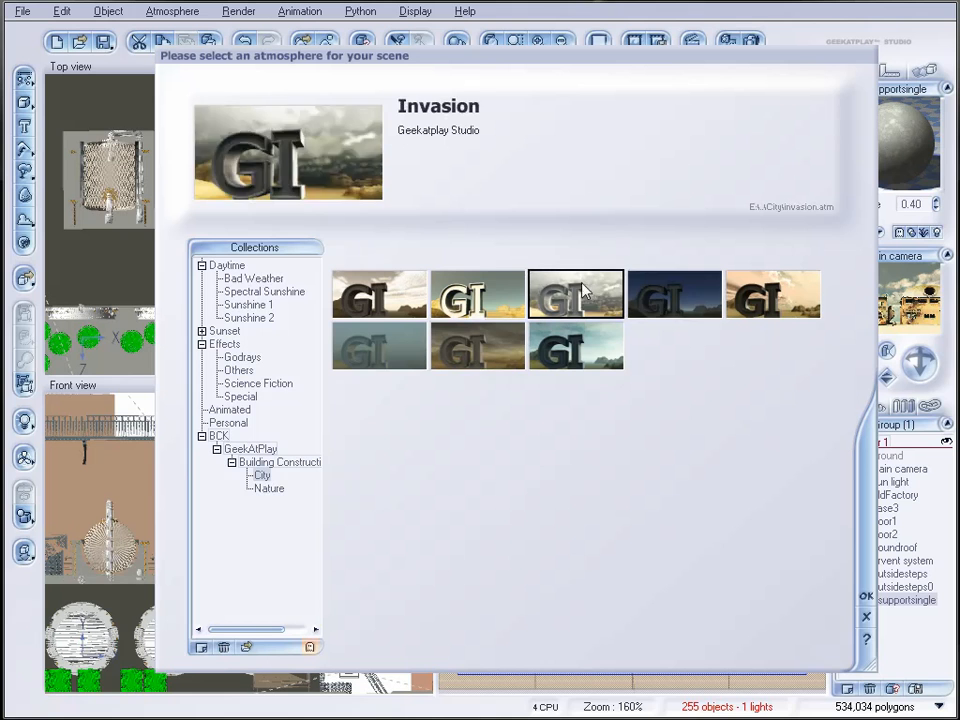
pyautogui.click(866, 597)
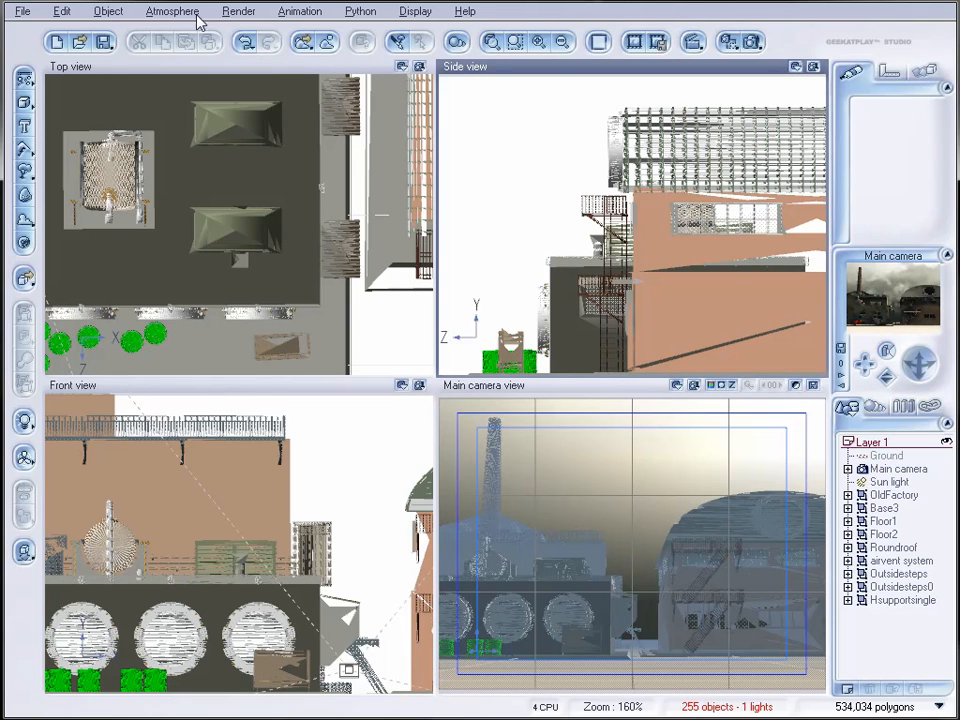
# - Replace the scene's atmosphere with Pluted World from the kit's City collection
pyautogui.click(166, 12)
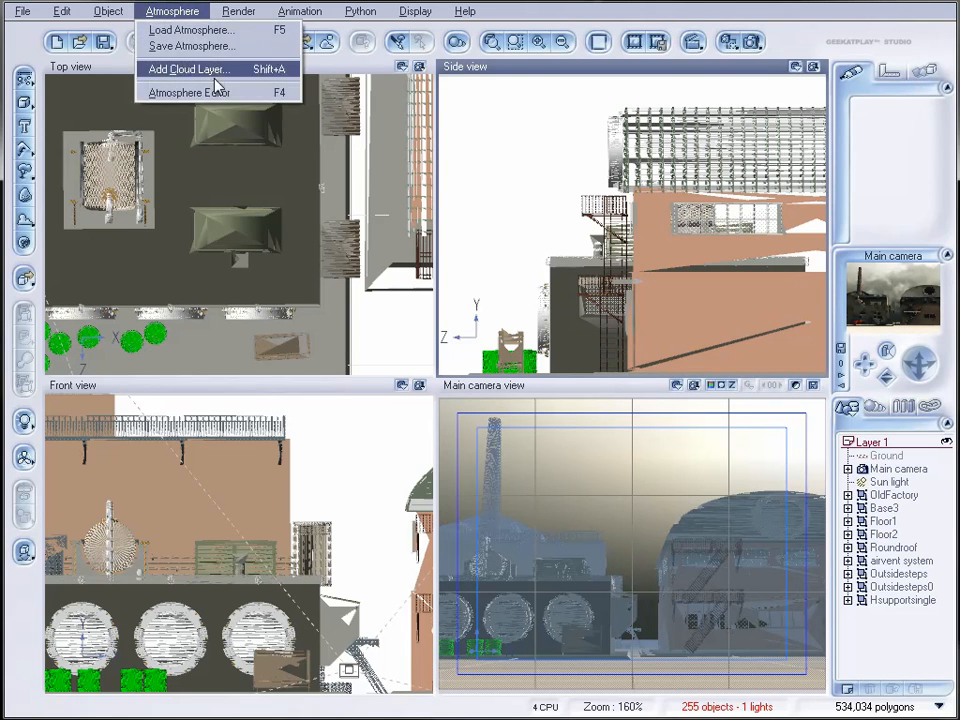
pyautogui.click(212, 29)
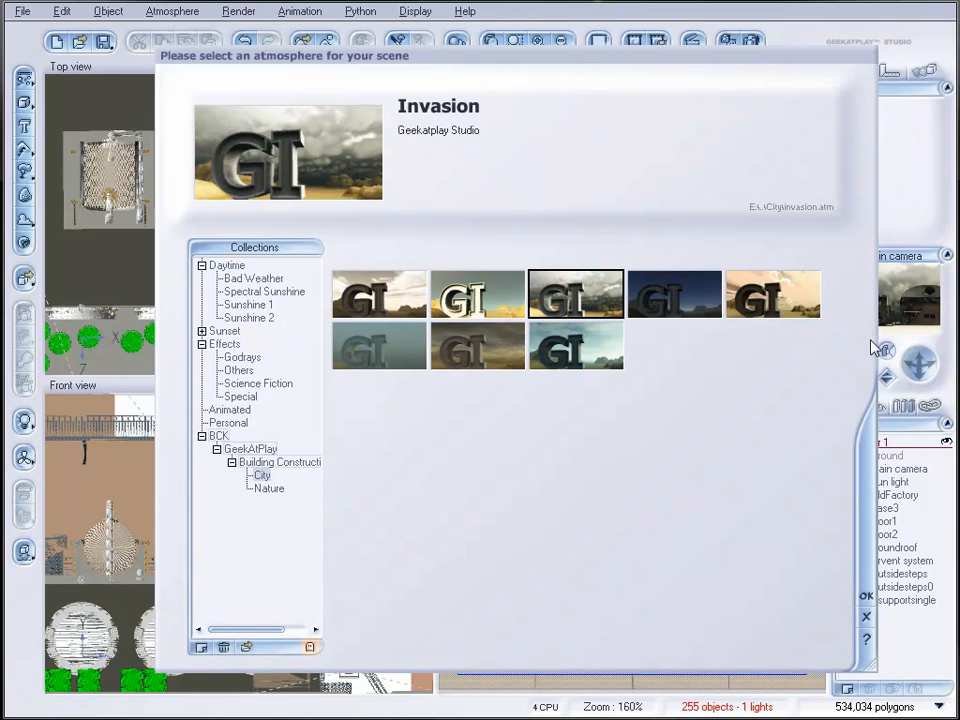
pyautogui.click(410, 360)
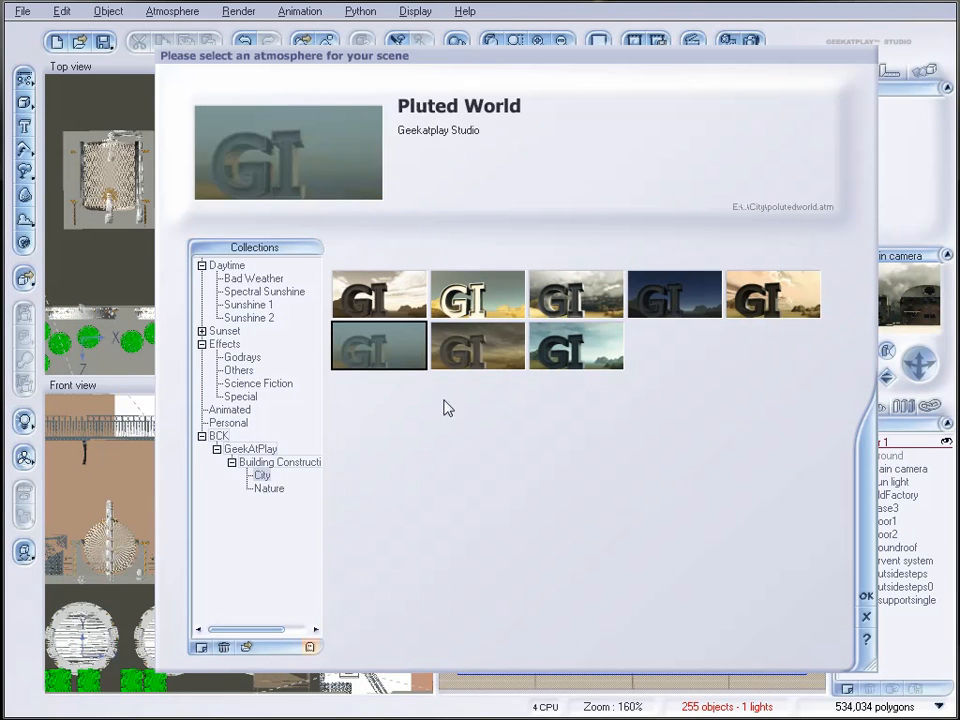
pyautogui.click(868, 596)
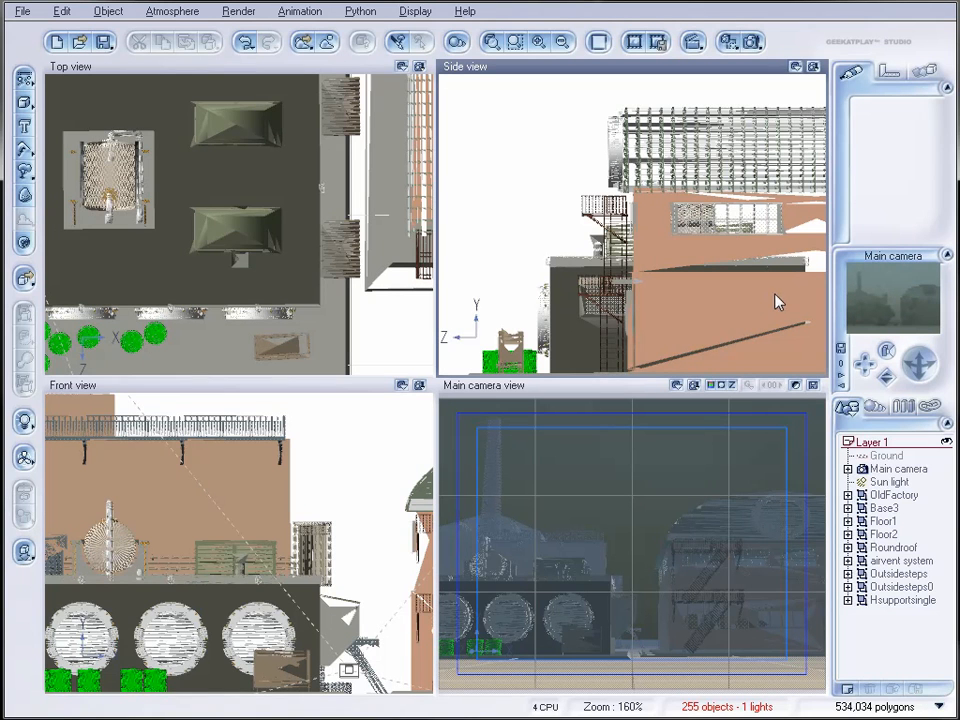
pyautogui.rightClick(940, 305)
pyautogui.click(876, 319)
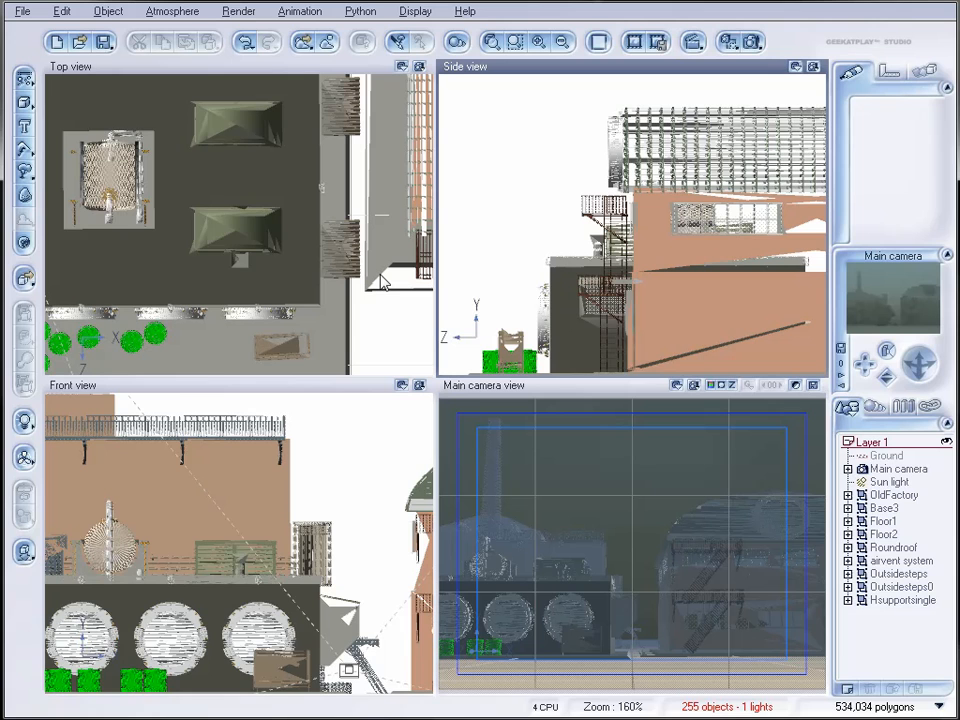